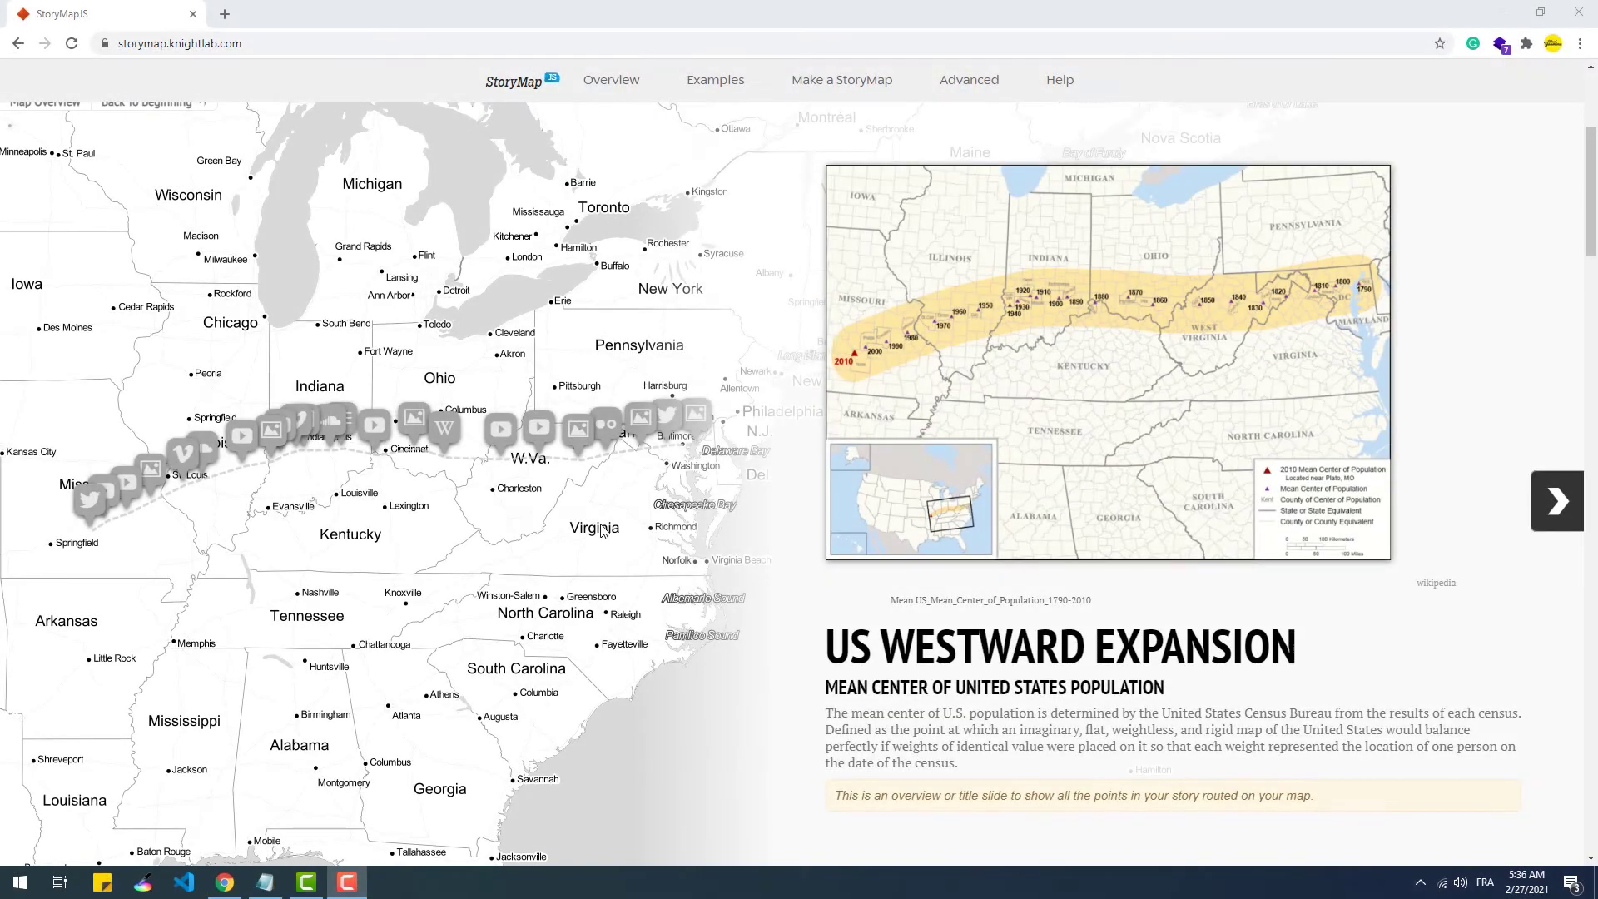
# Step through the example story from the 1900 music slide to the 1970 moon slide.
pyautogui.click(333, 430)
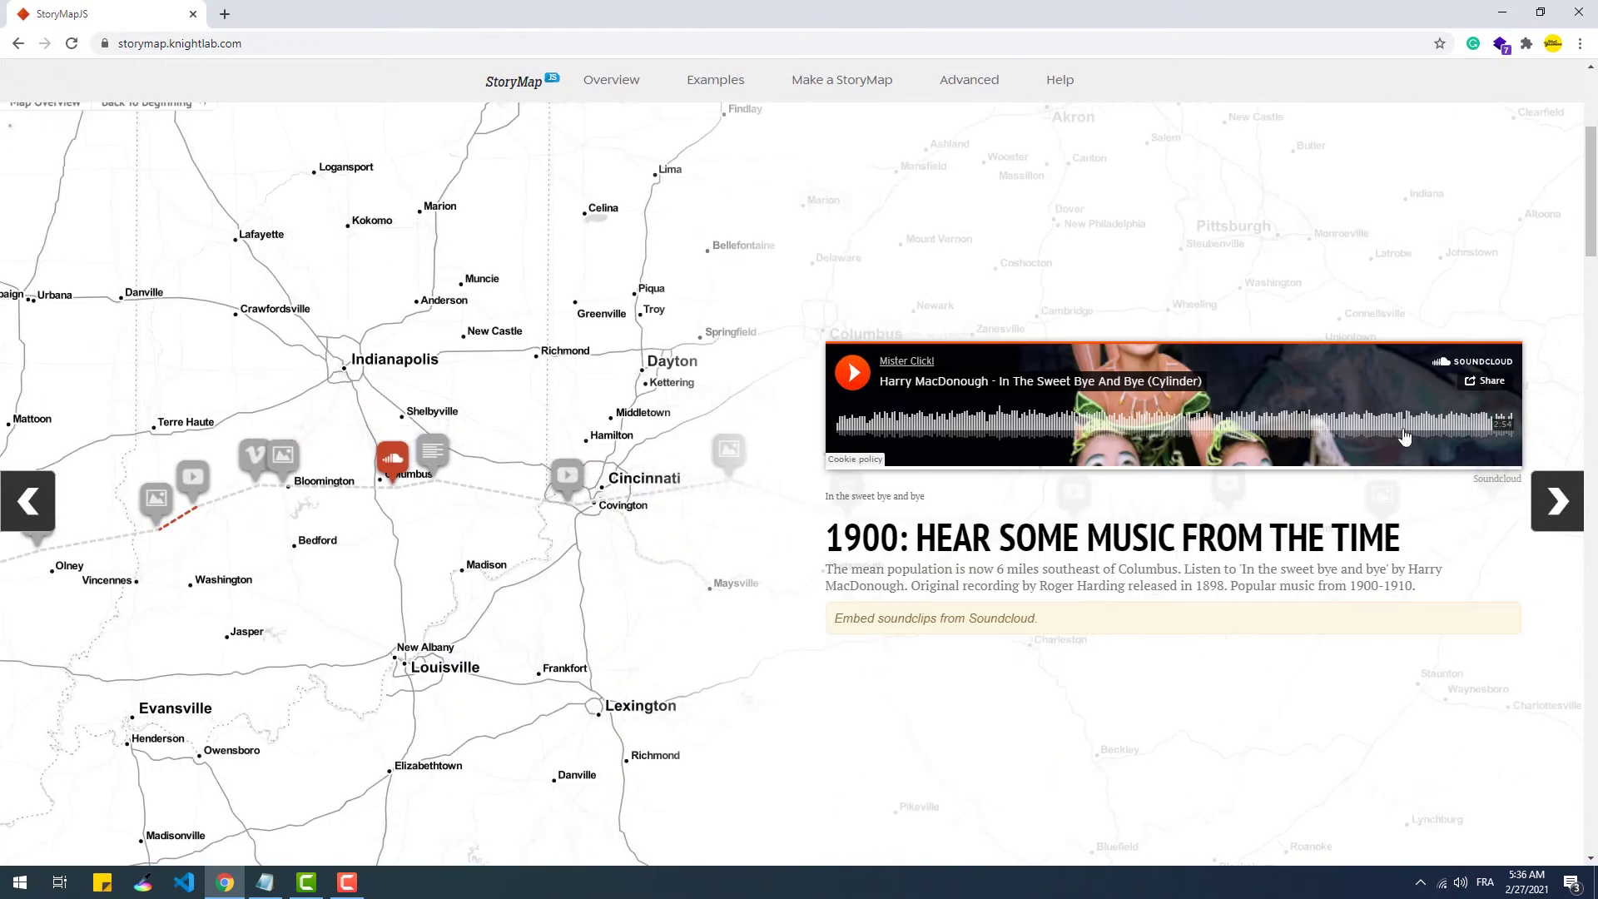
pyautogui.click(1558, 497)
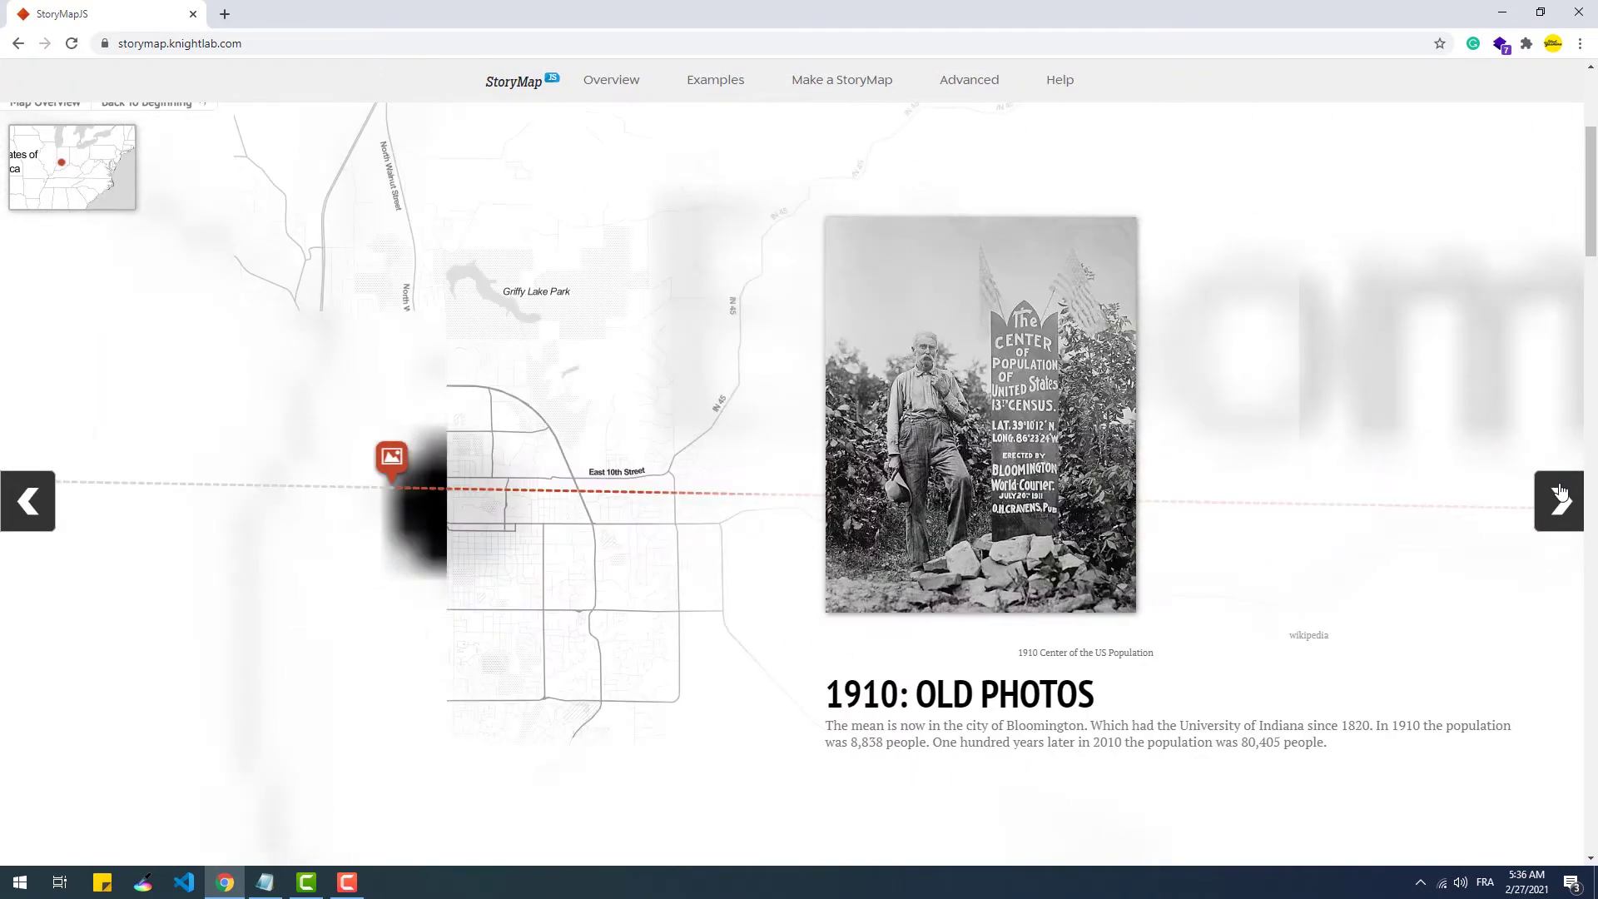
pyautogui.click(1560, 493)
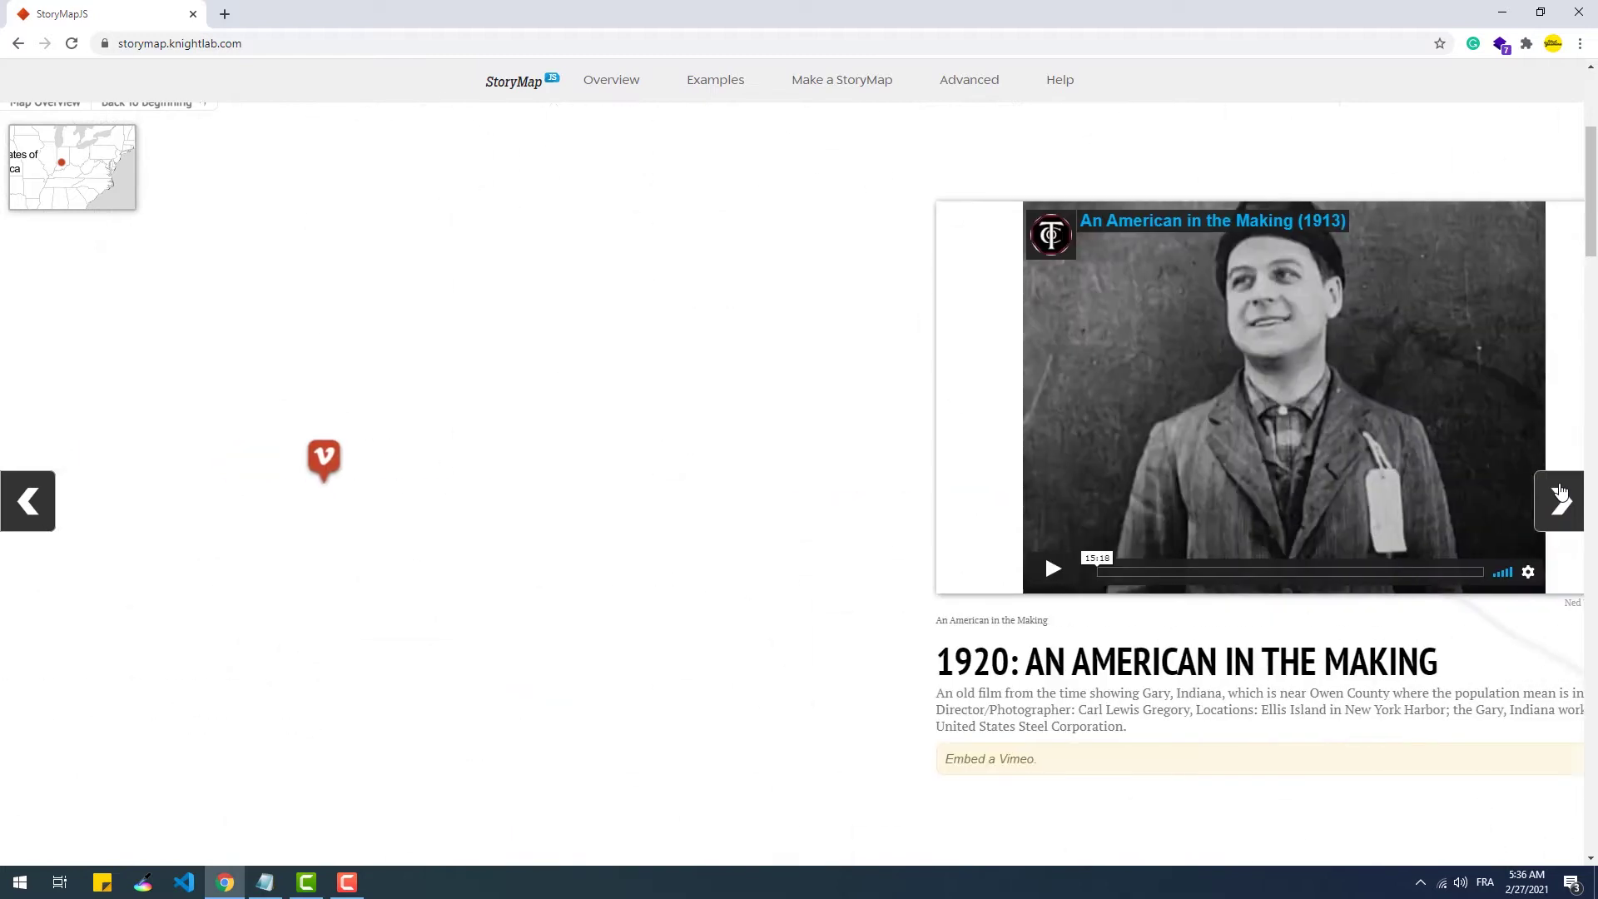
pyautogui.click(1559, 493)
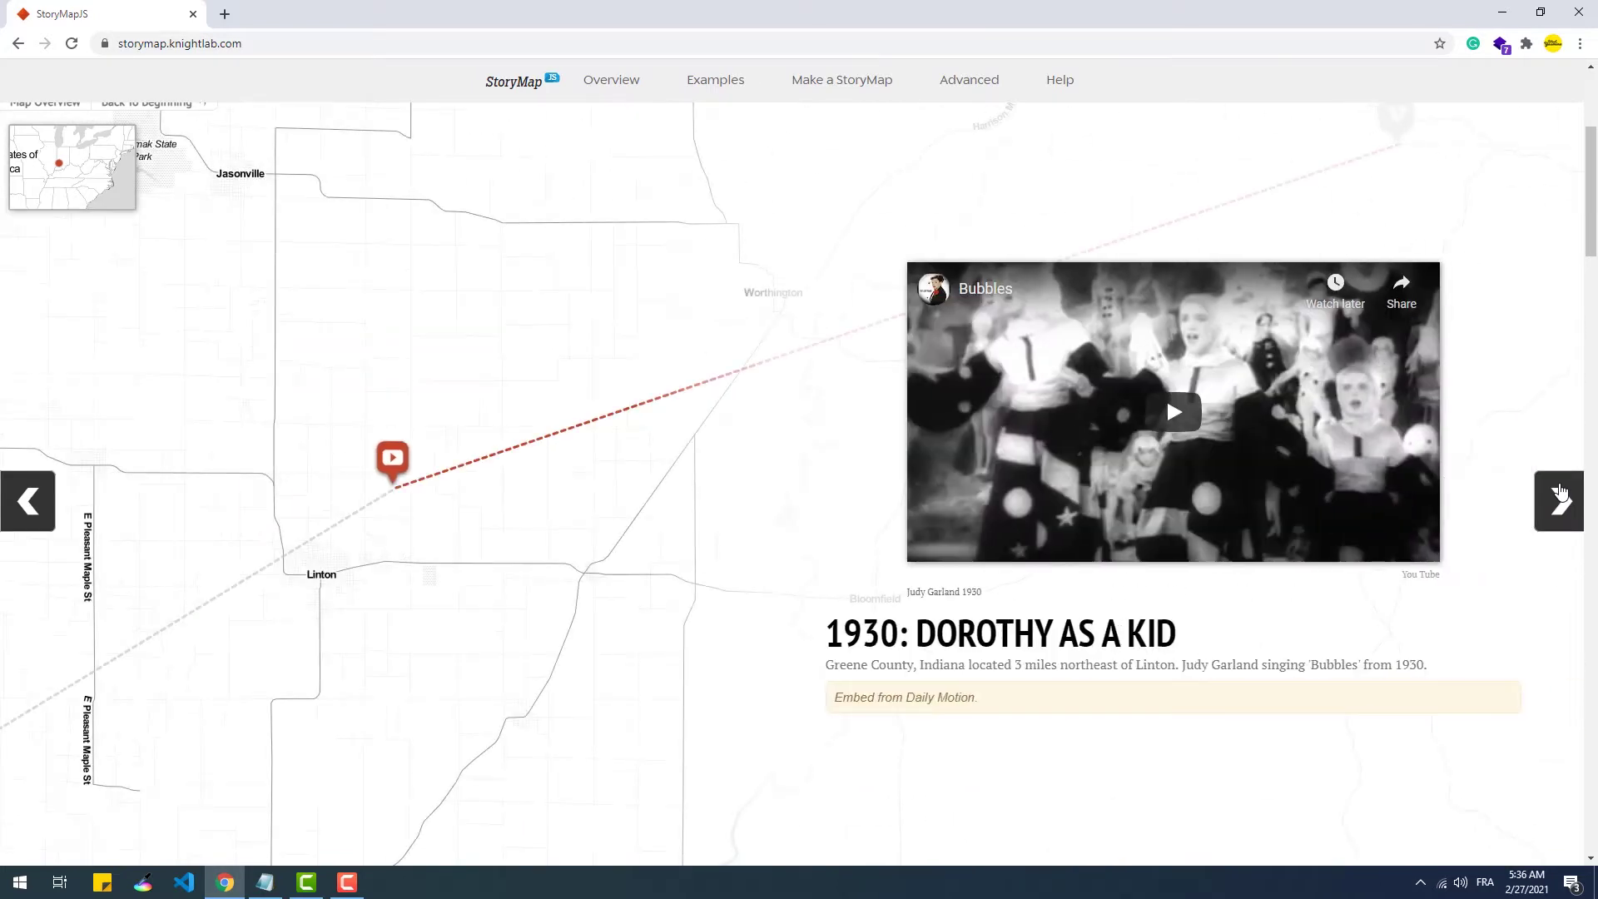
pyautogui.click(1559, 493)
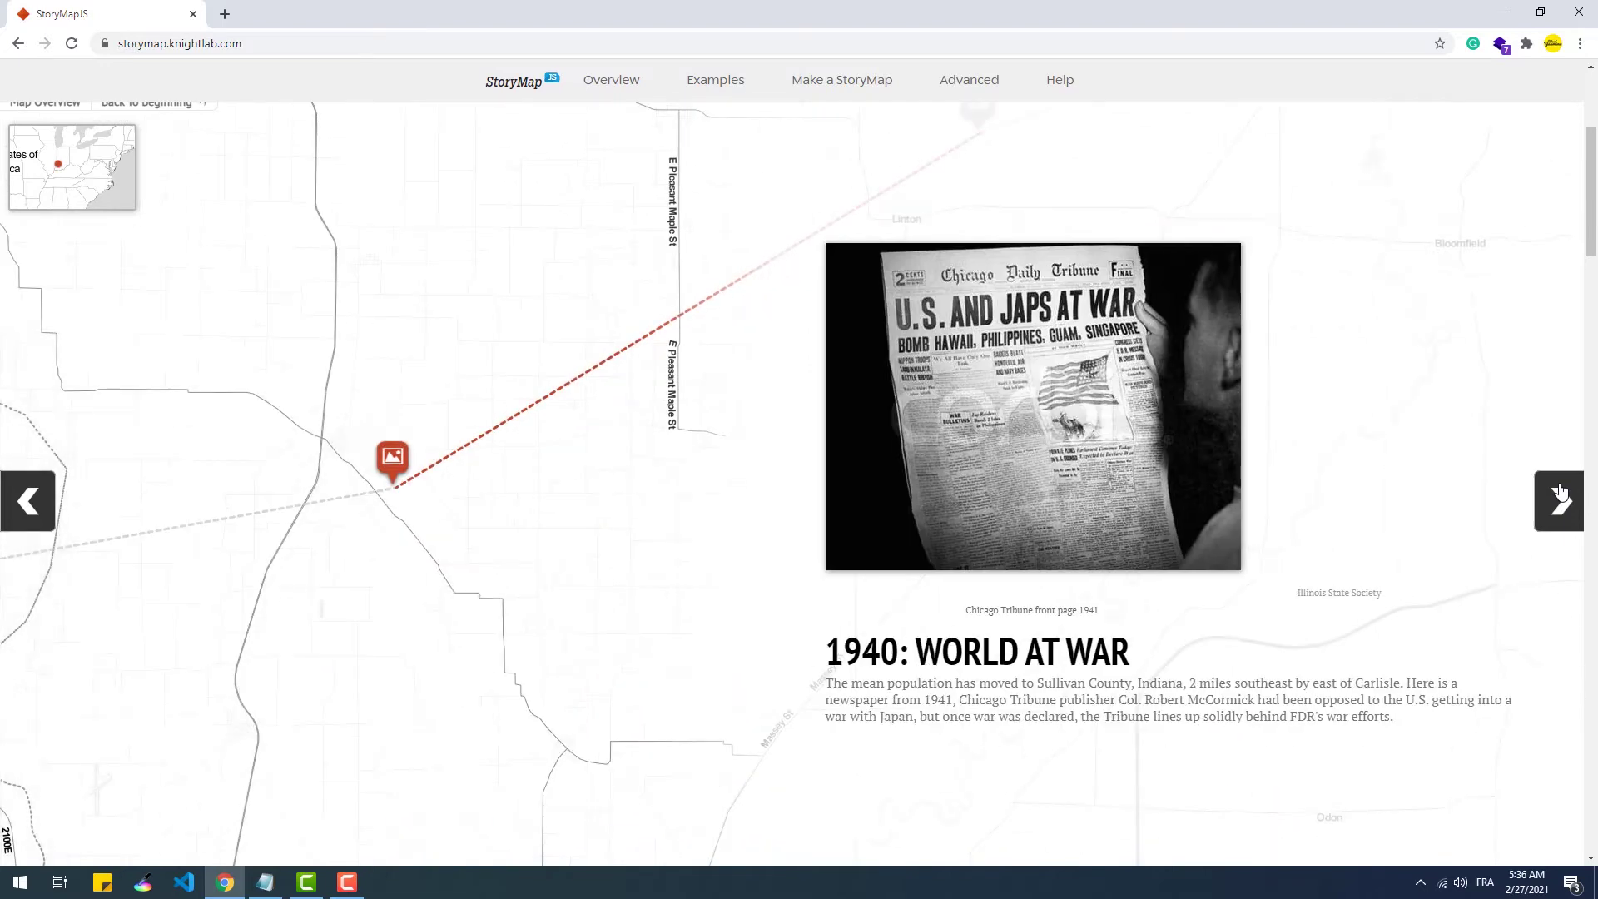
pyautogui.click(1560, 493)
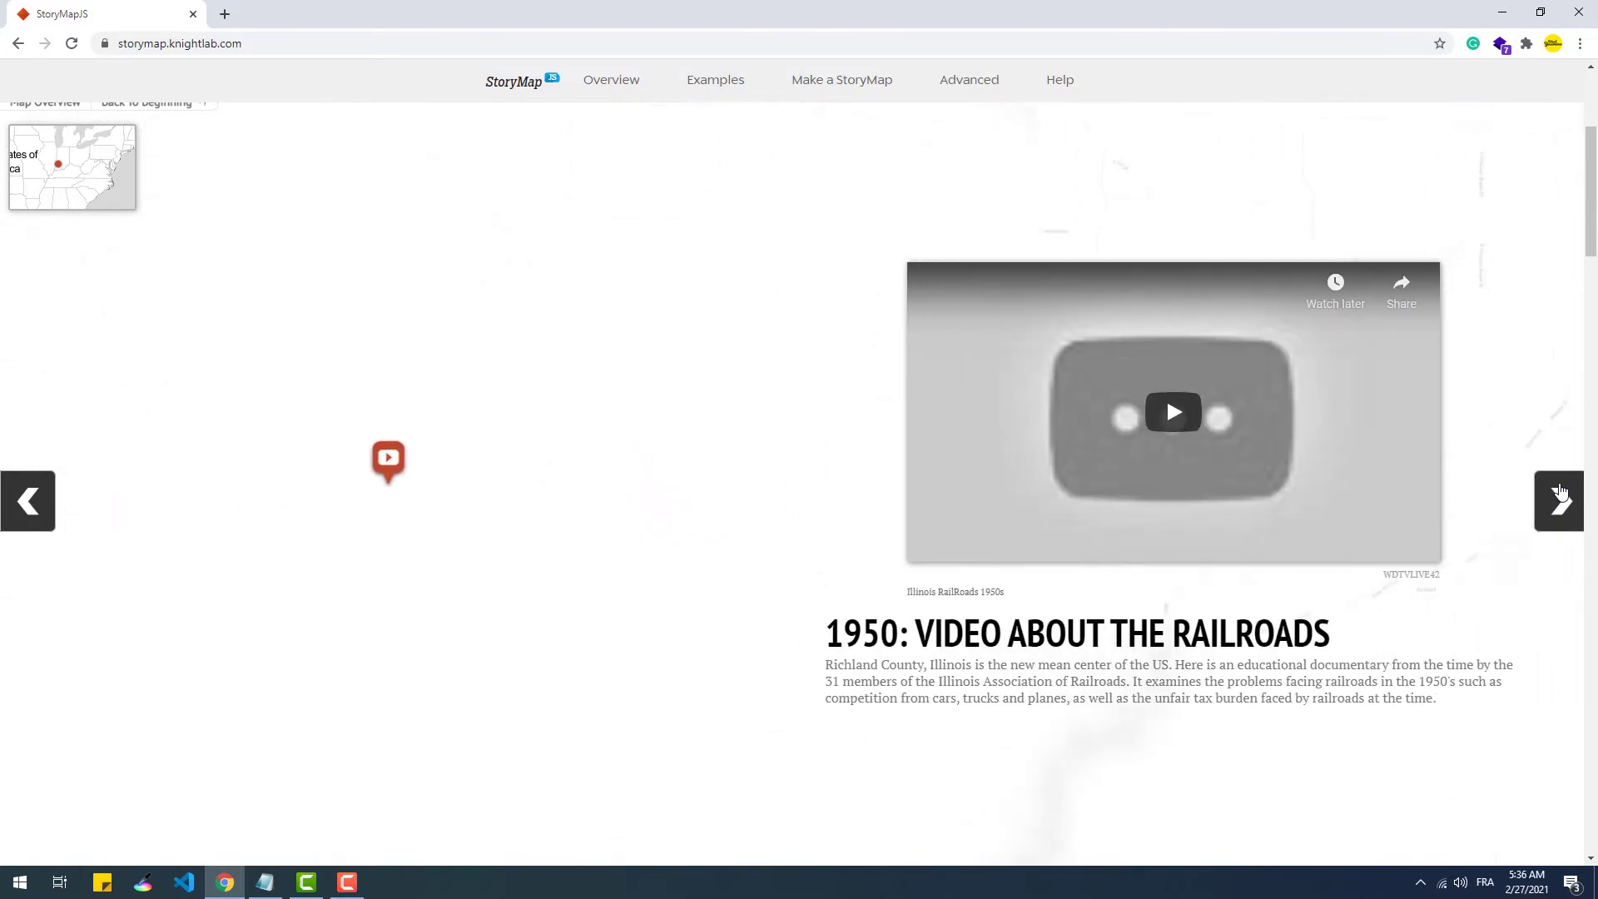
pyautogui.click(1560, 492)
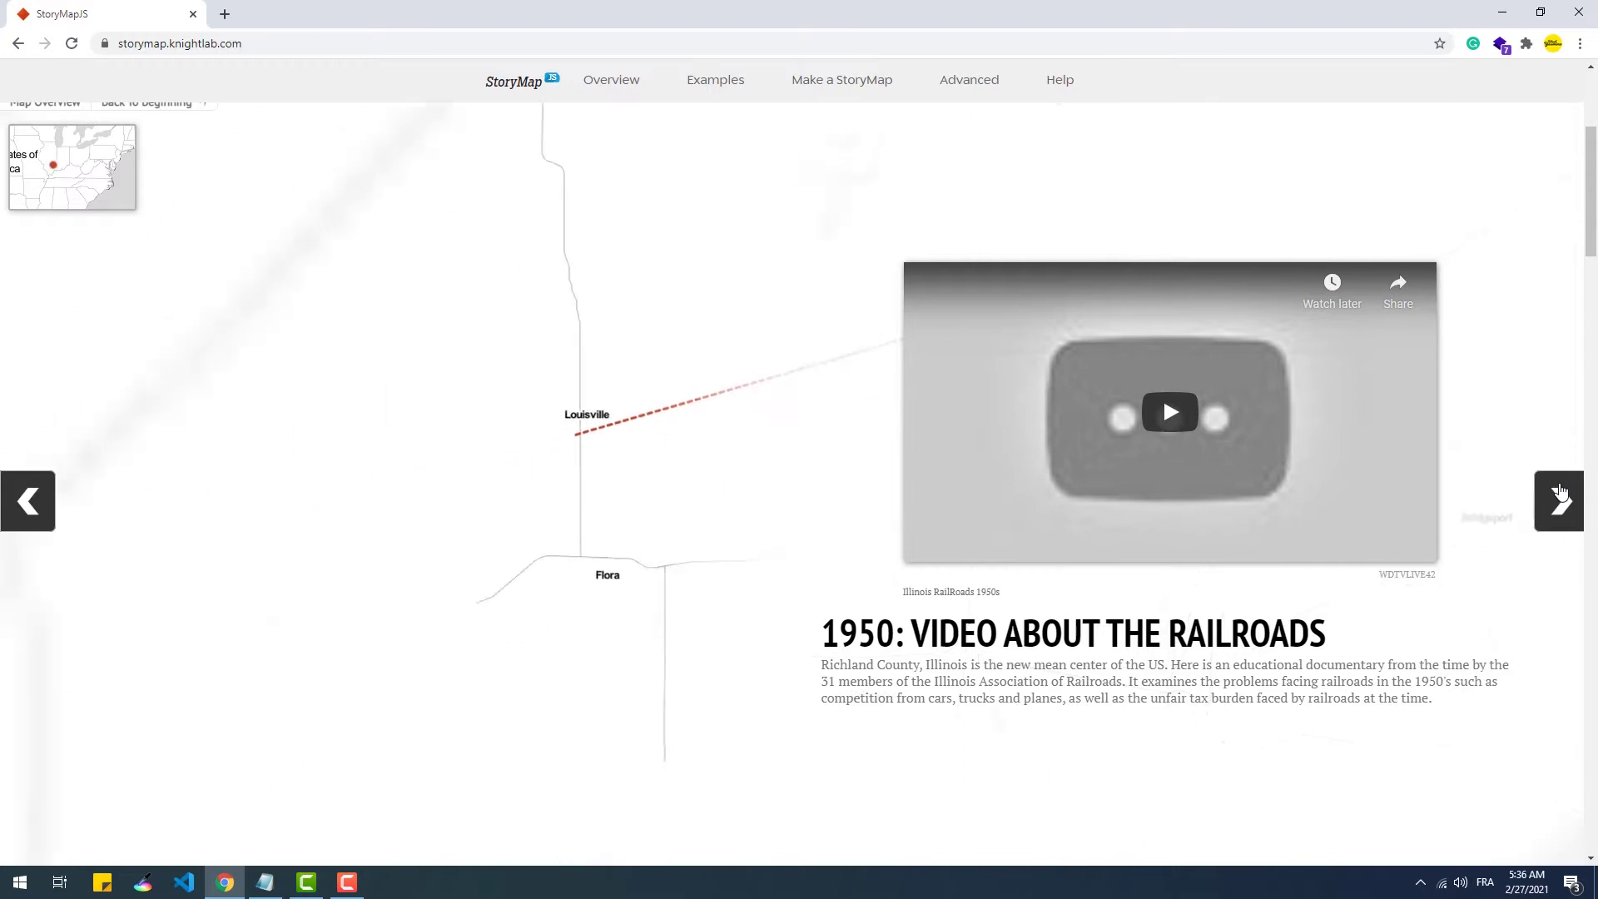
pyautogui.click(1559, 493)
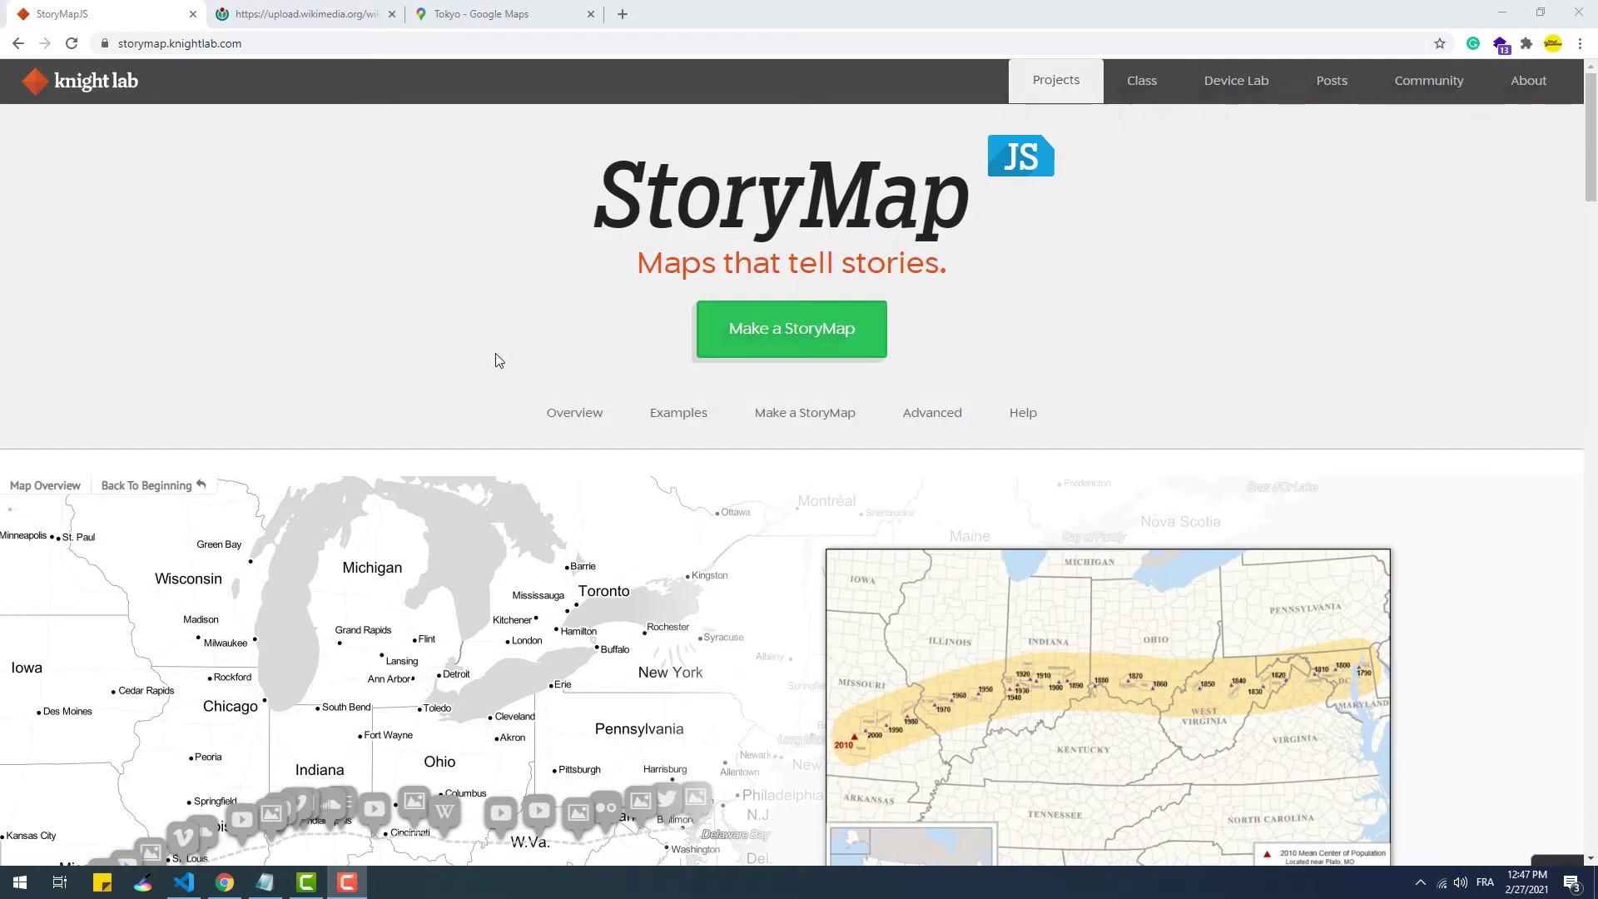
# Create a new StoryMap named 'mystorymap'.
pyautogui.click(737, 357)
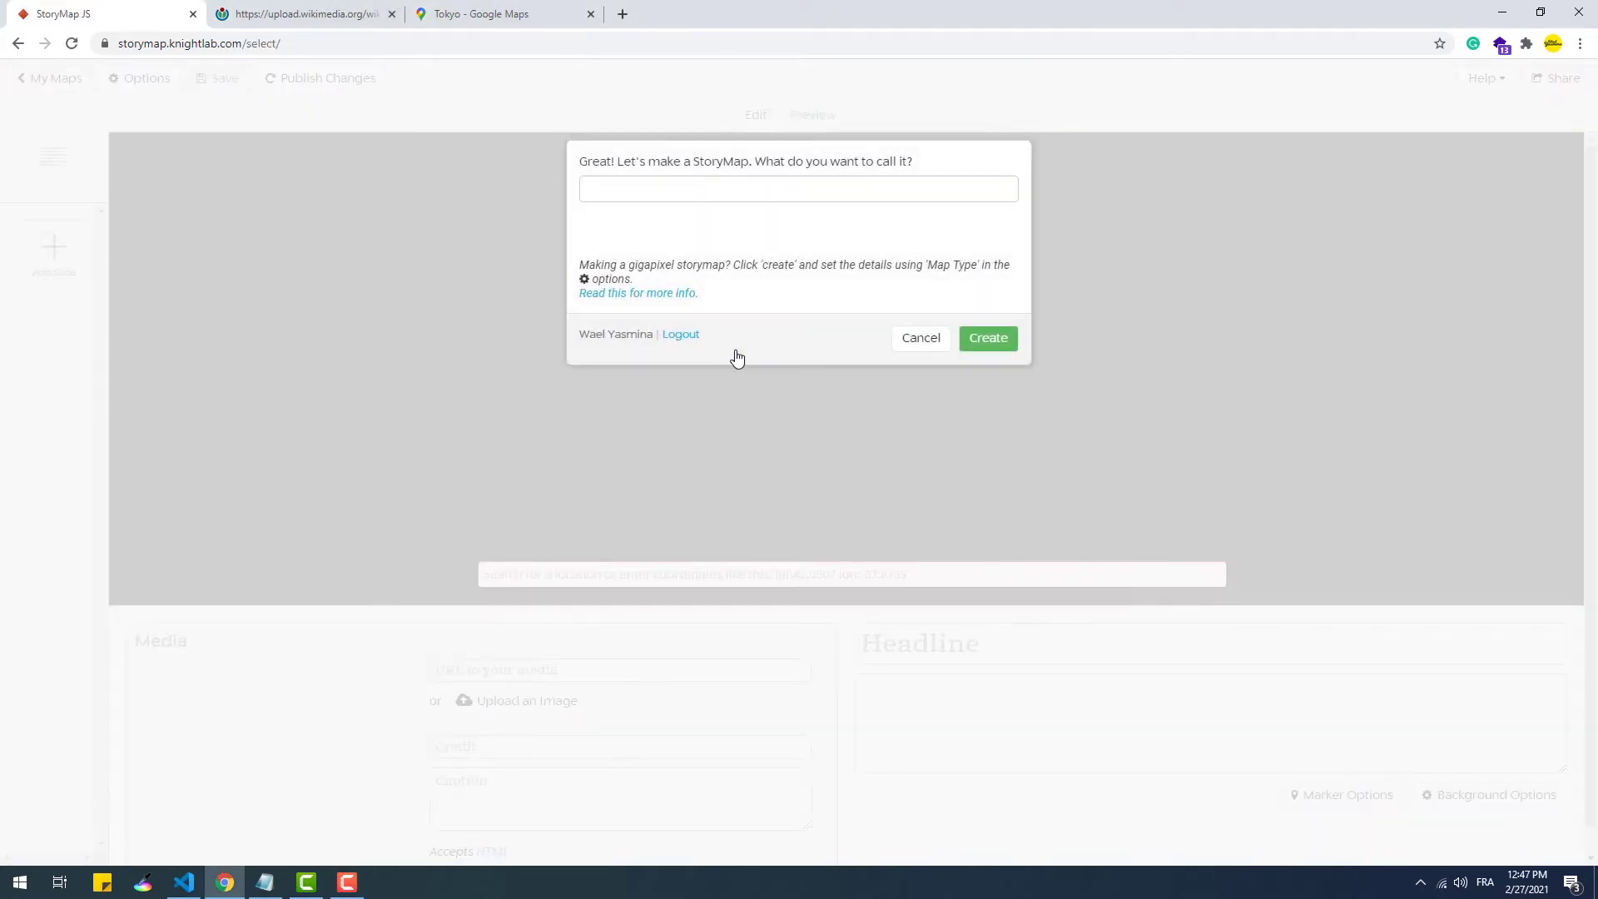
pyautogui.click(775, 188)
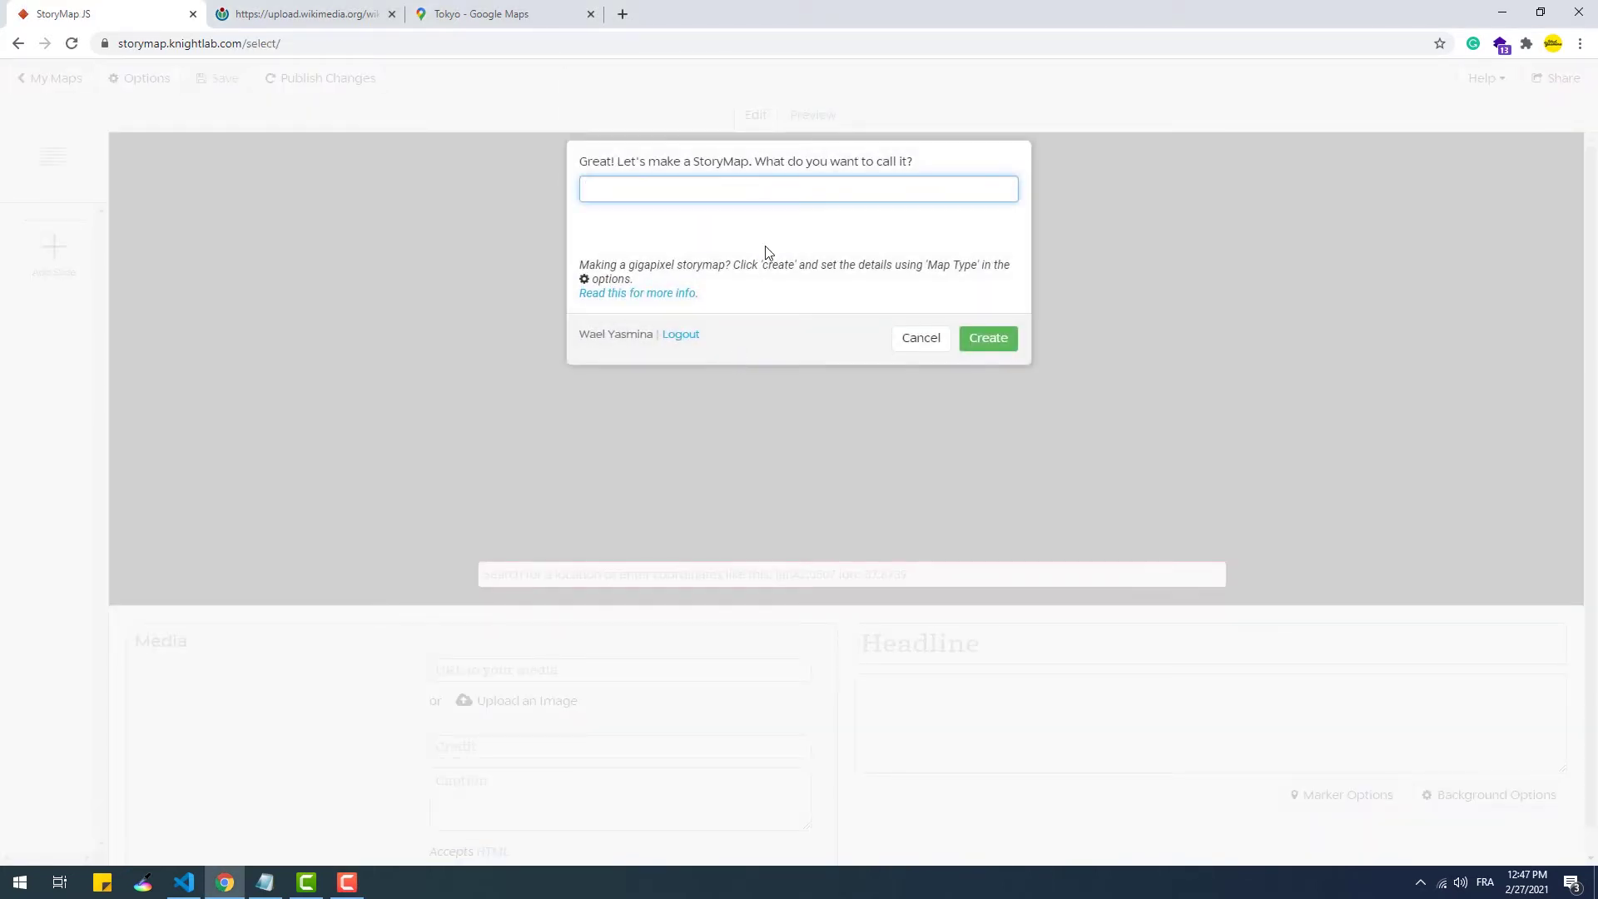
pyautogui.write('mystorymap')
pyautogui.click(987, 337)
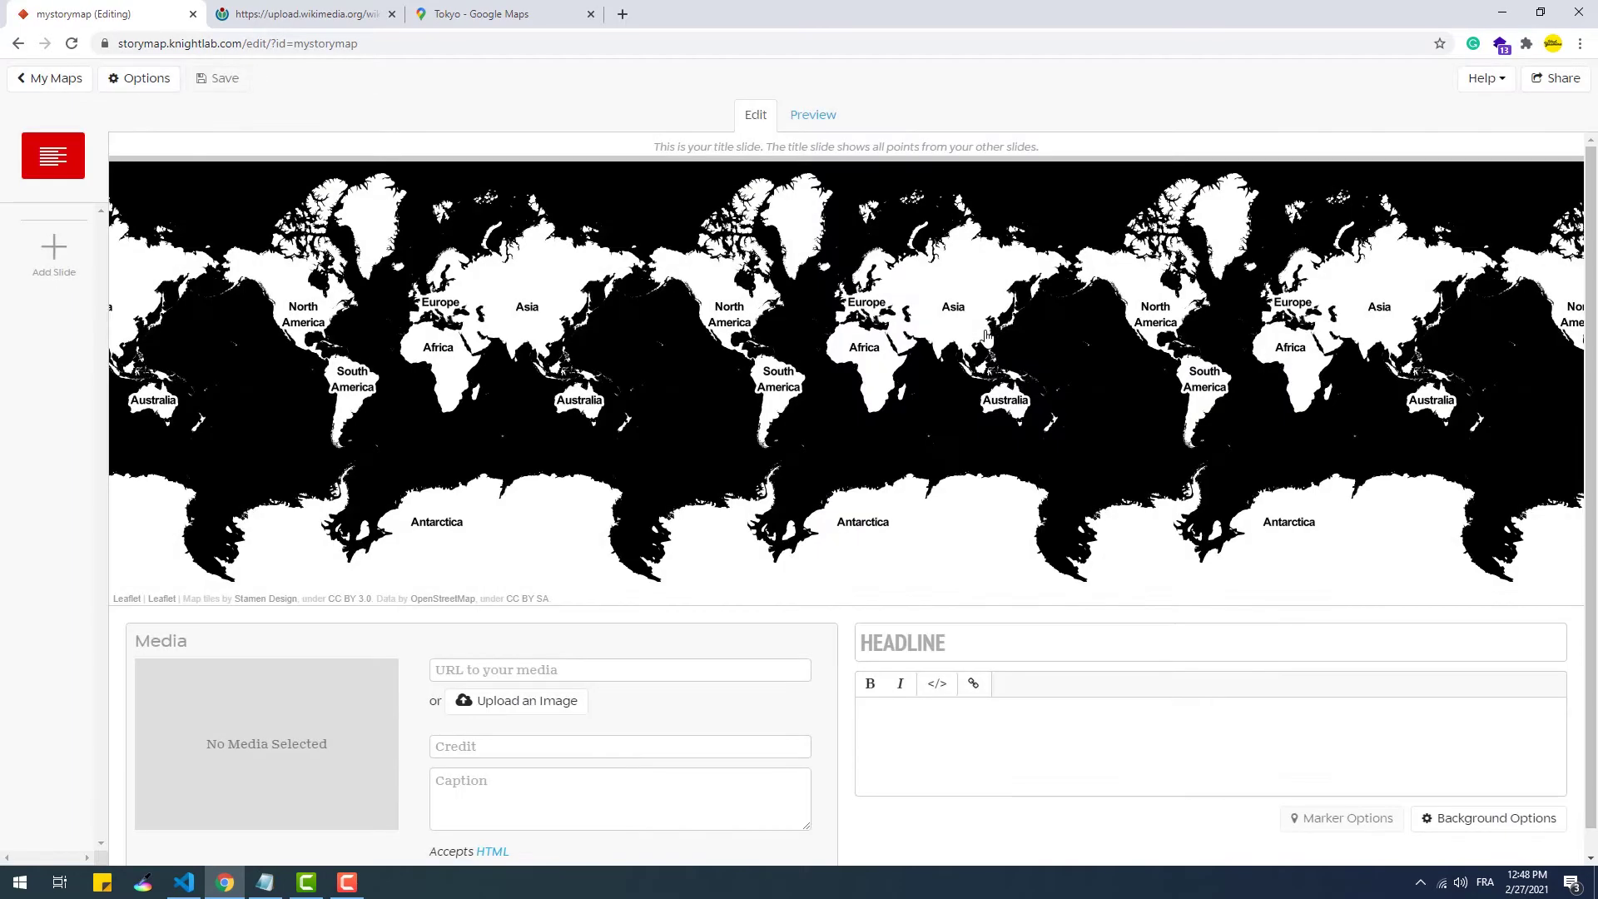
# Paste 'The Travels of Ibn Battuta' from the notes into the title slide's headline.
pyautogui.scroll(-1, 987, 337)
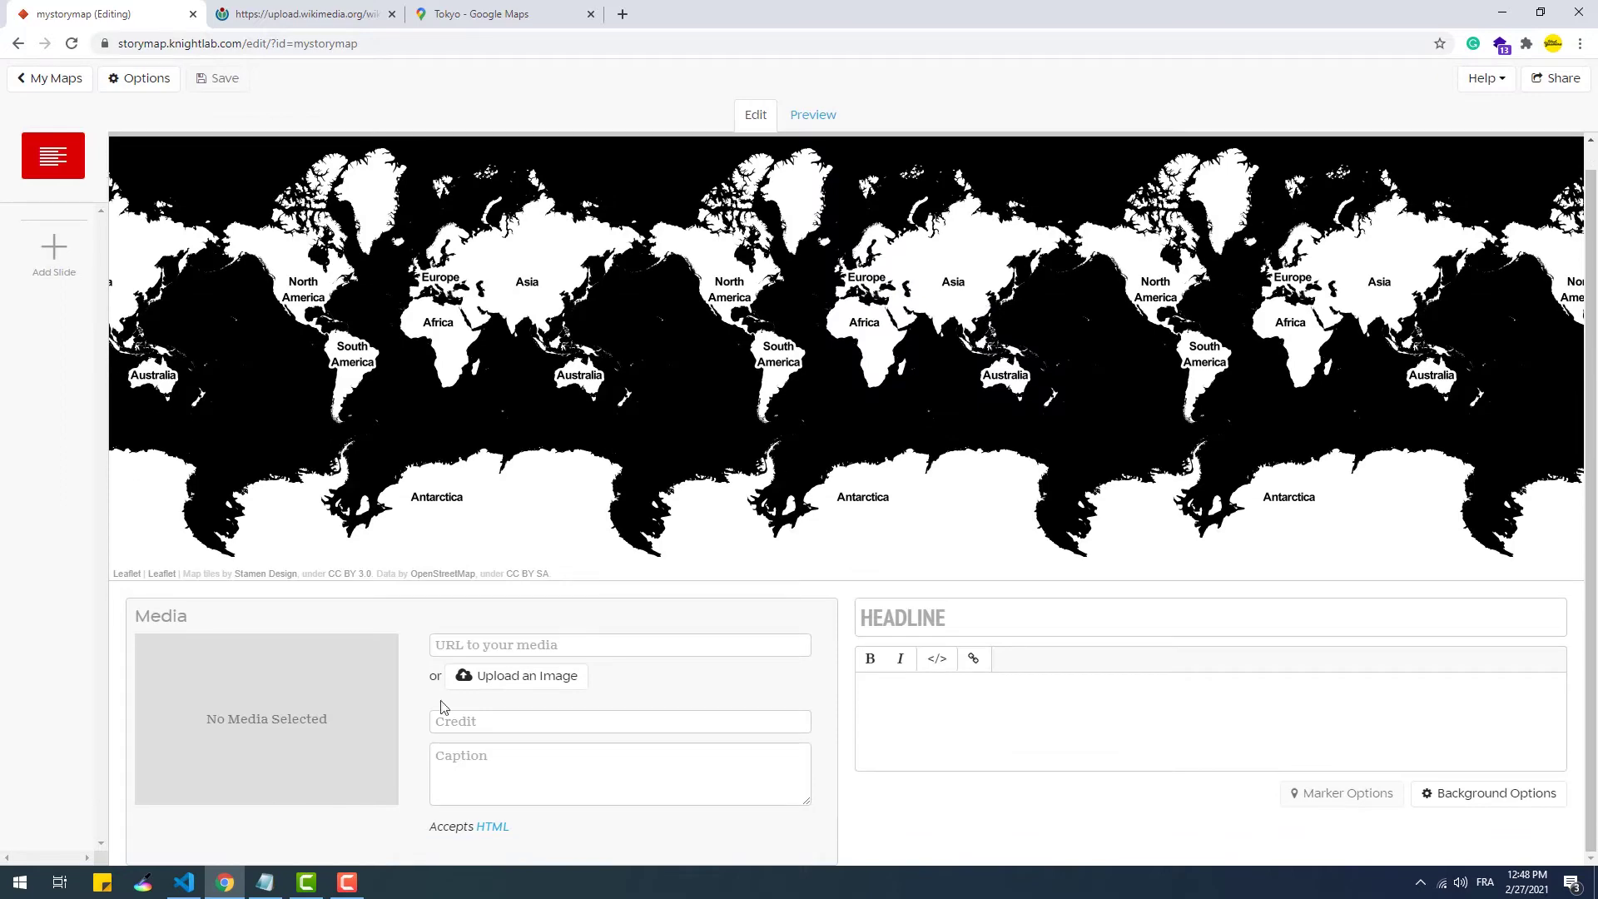
pyautogui.click(265, 883)
pyautogui.moveTo(178, 42); pyautogui.dragTo(1, 43)
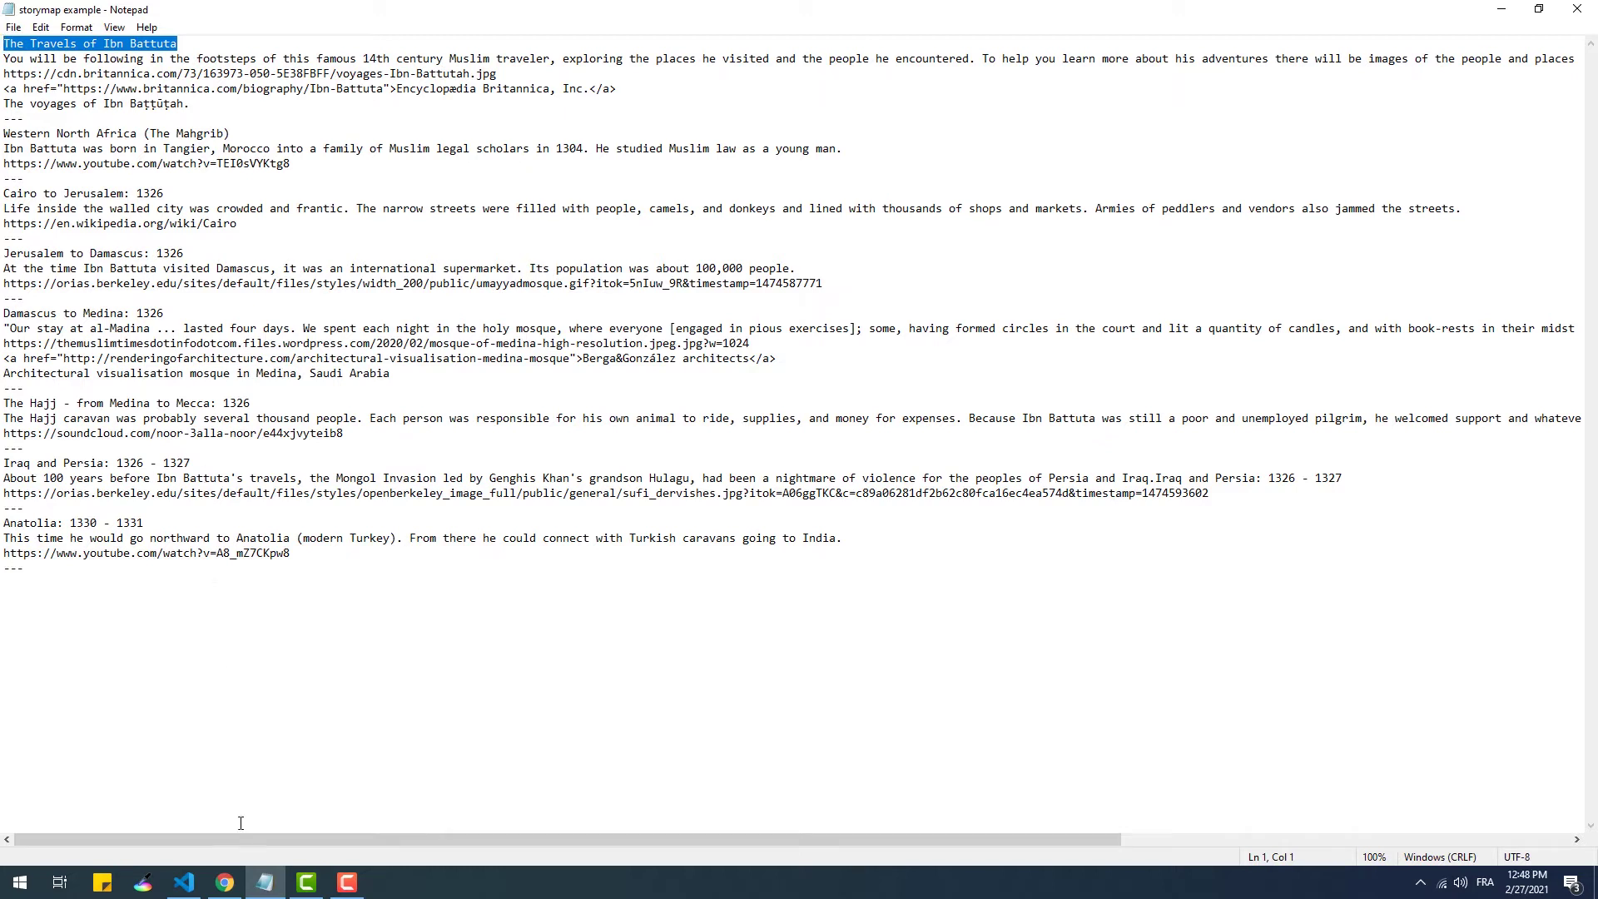
pyautogui.click(225, 882)
pyautogui.click(862, 626)
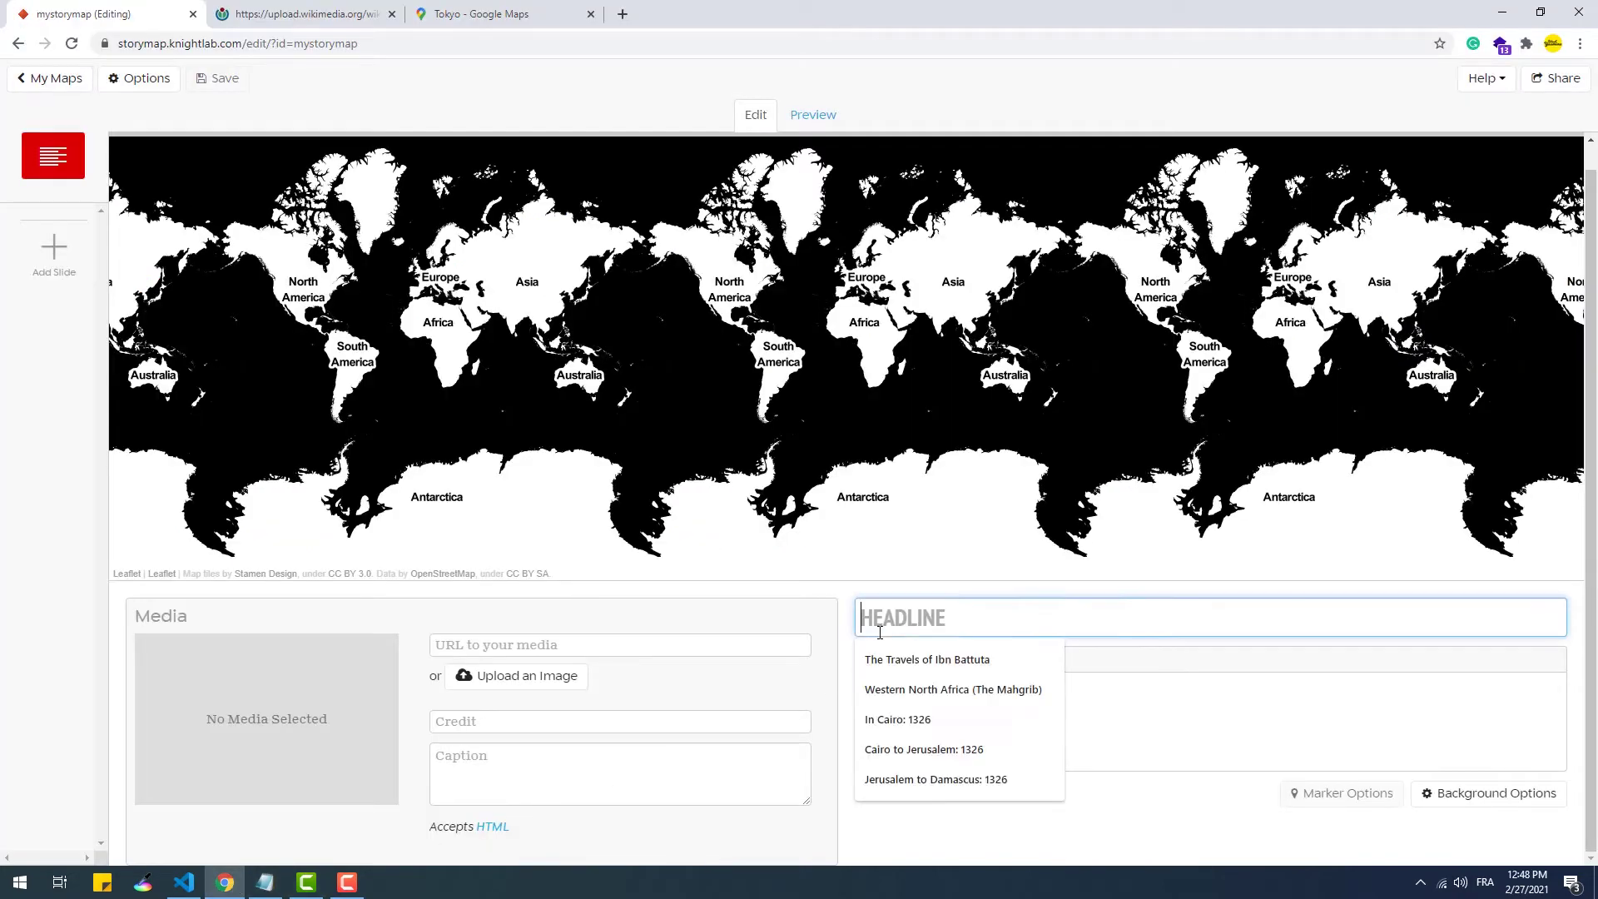
pyautogui.write('THE TRAVELS OF IBN BATTUTA')
# Paste the introductory paragraph into the description and preview the title slide.
pyautogui.click(266, 884)
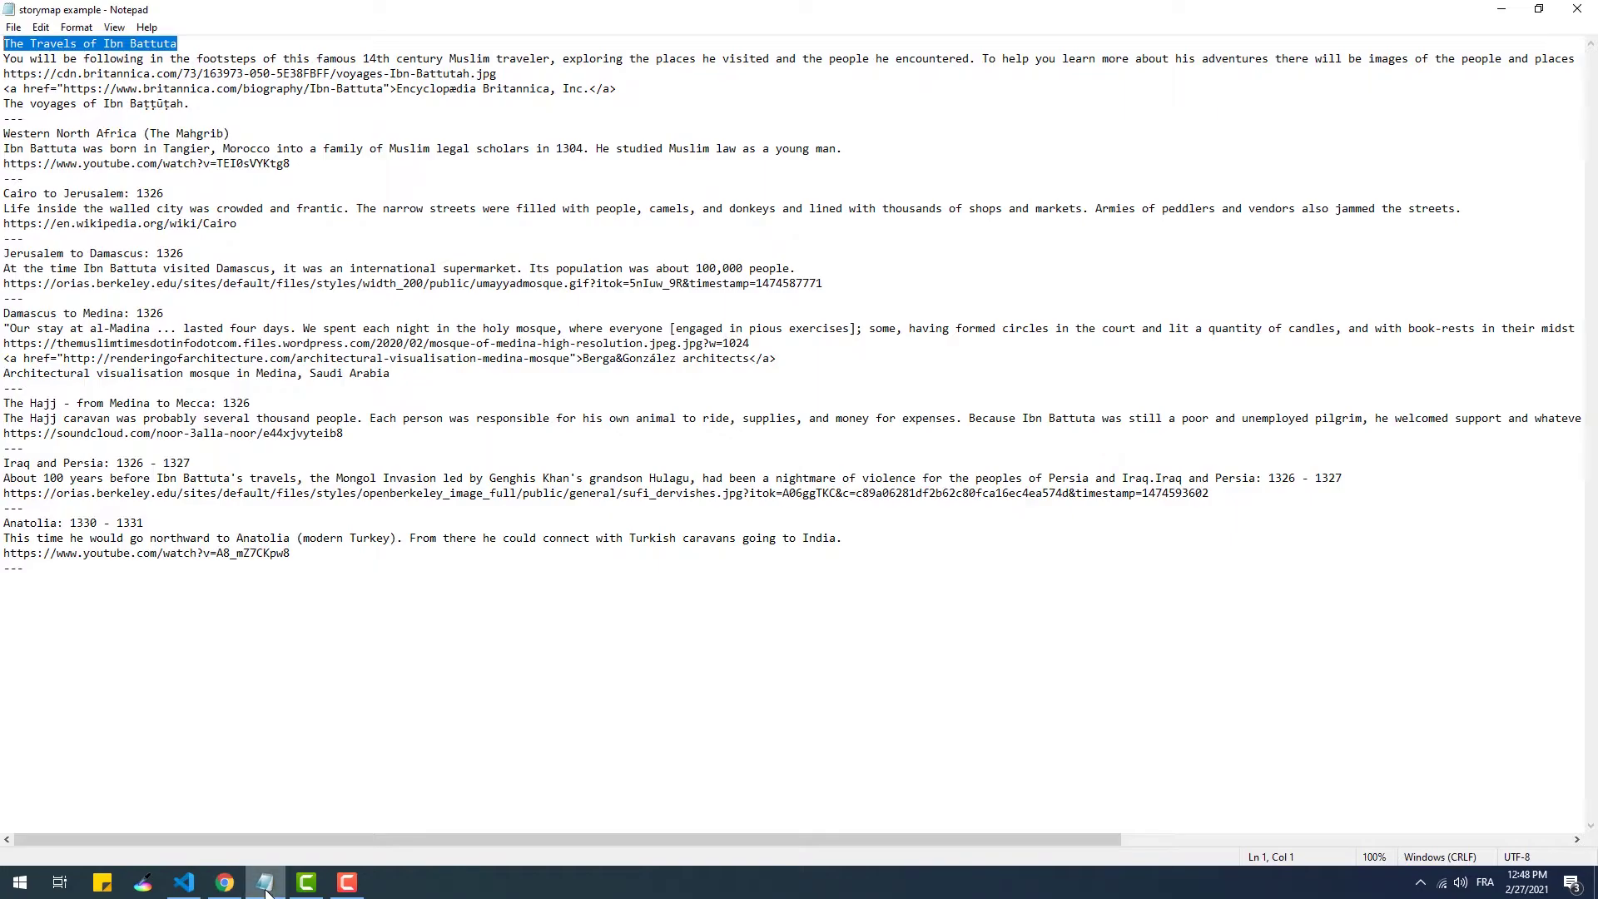
pyautogui.moveTo(2, 65); pyautogui.dragTo(1588, 59)
pyautogui.hotkey('ctrl', 'c')
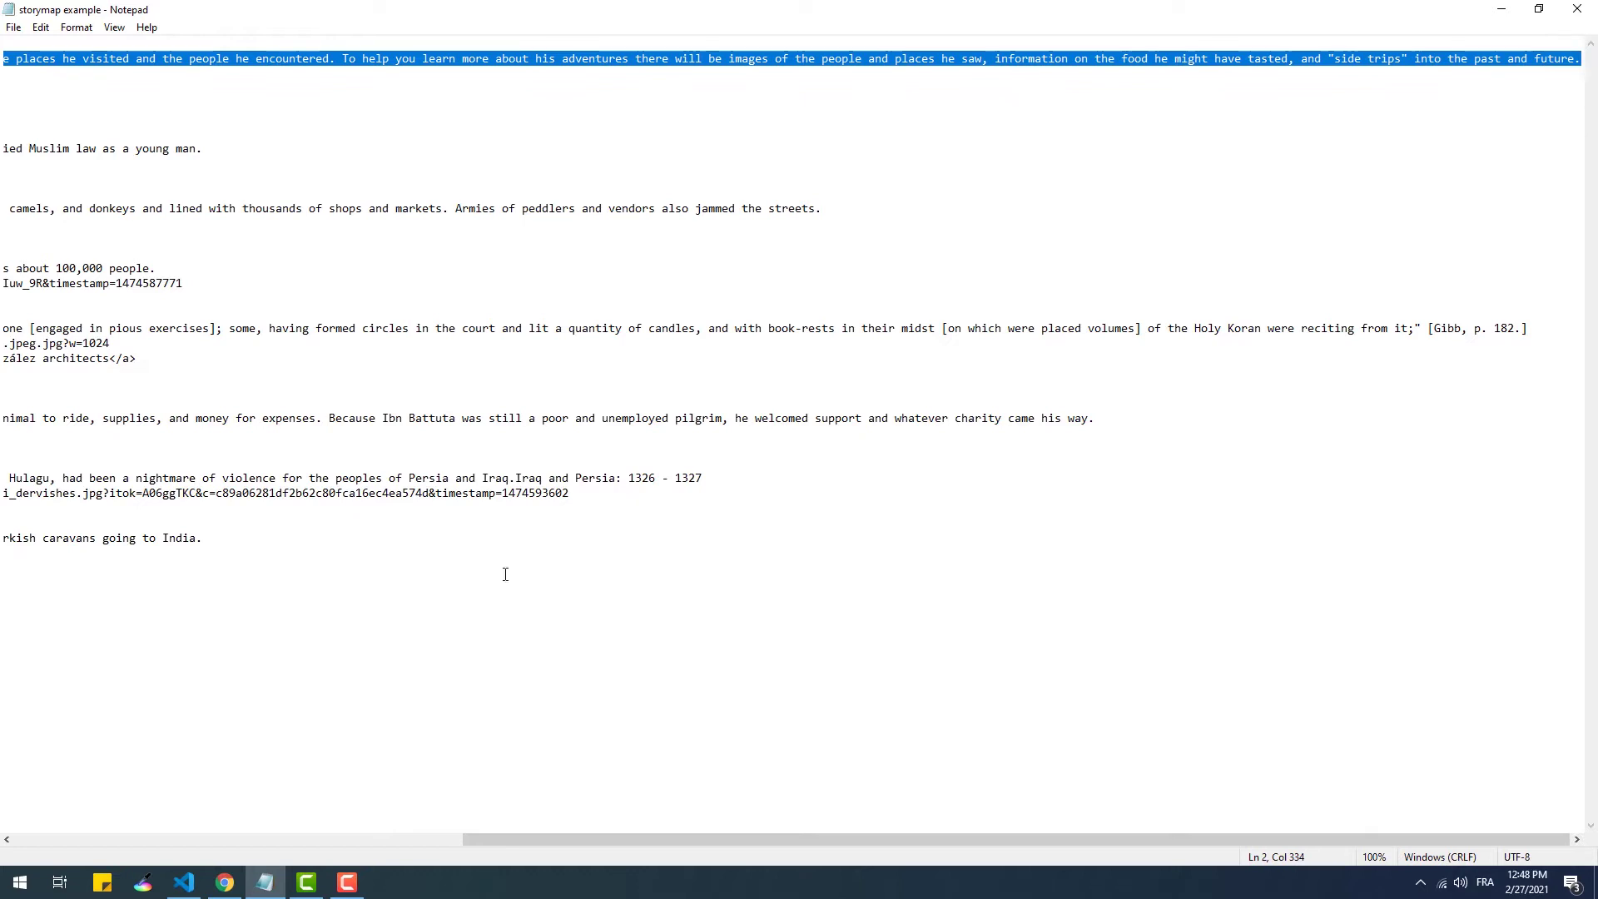
pyautogui.click(228, 881)
pyautogui.click(926, 702)
pyautogui.hotkey('ctrl', 'v')
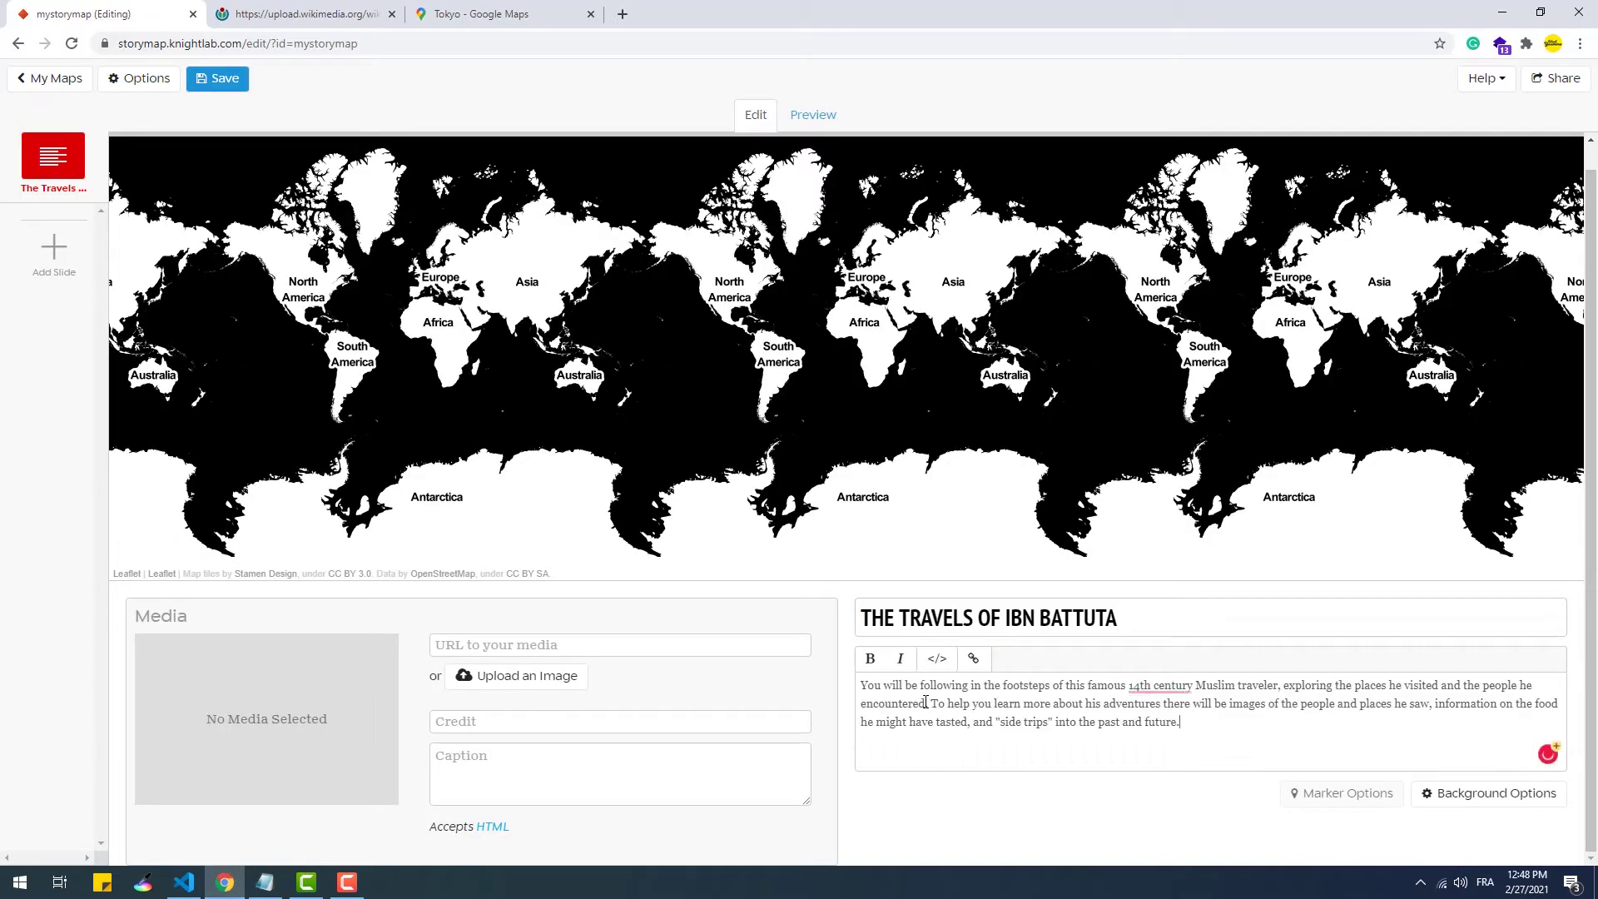
pyautogui.click(804, 110)
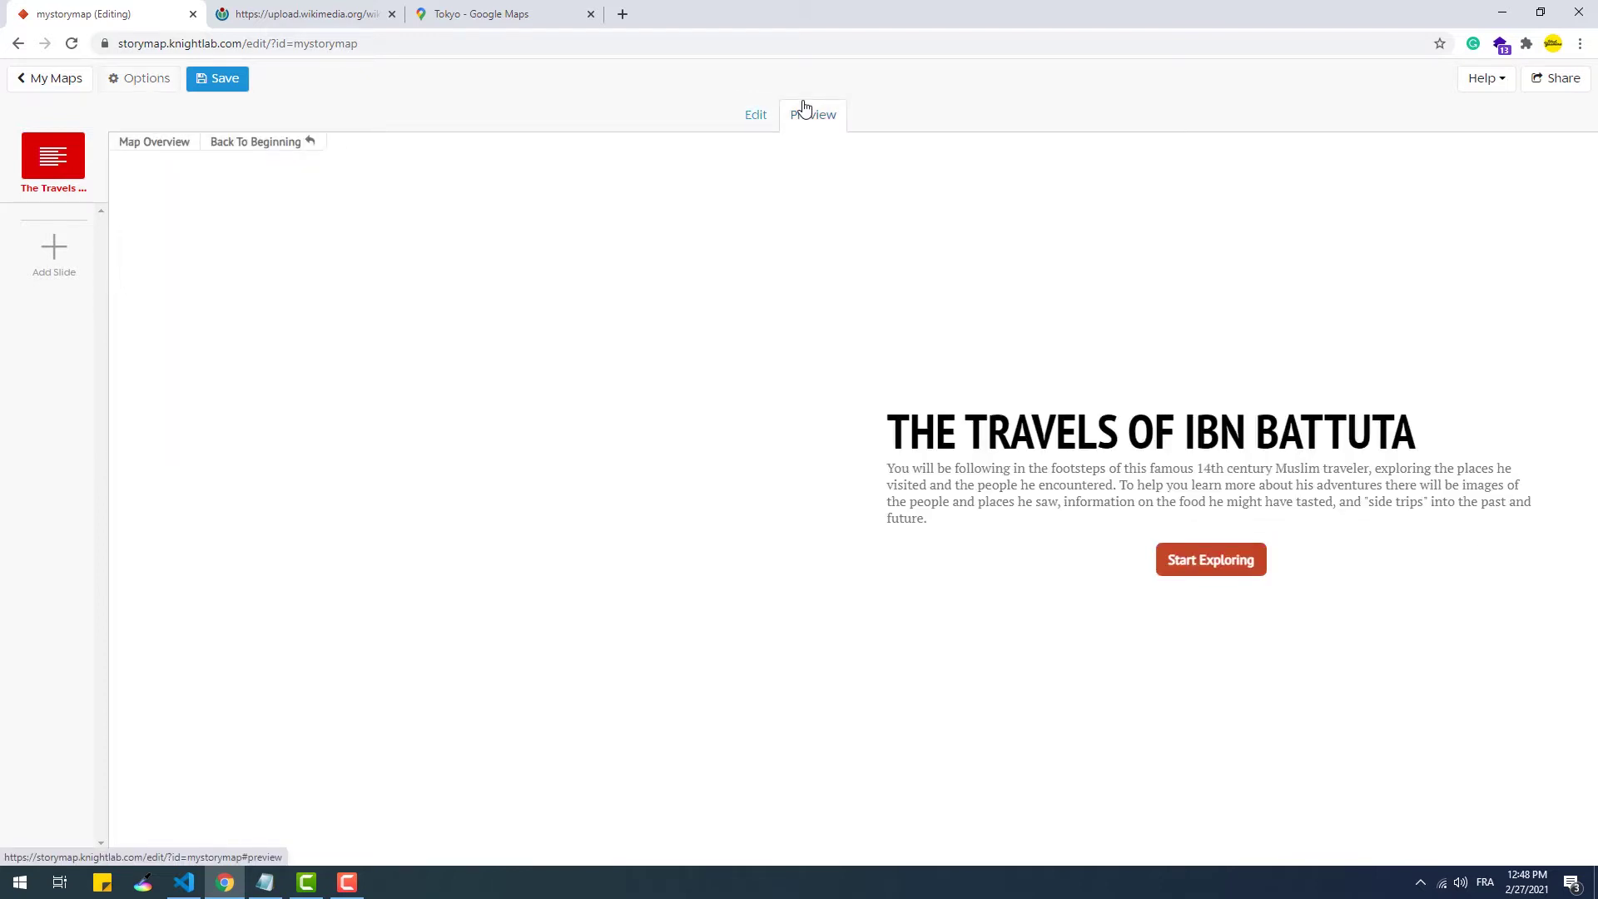
# Append <span class="vco-note">Some note</span> to the title description in HTML and preview it.
pyautogui.click(757, 116)
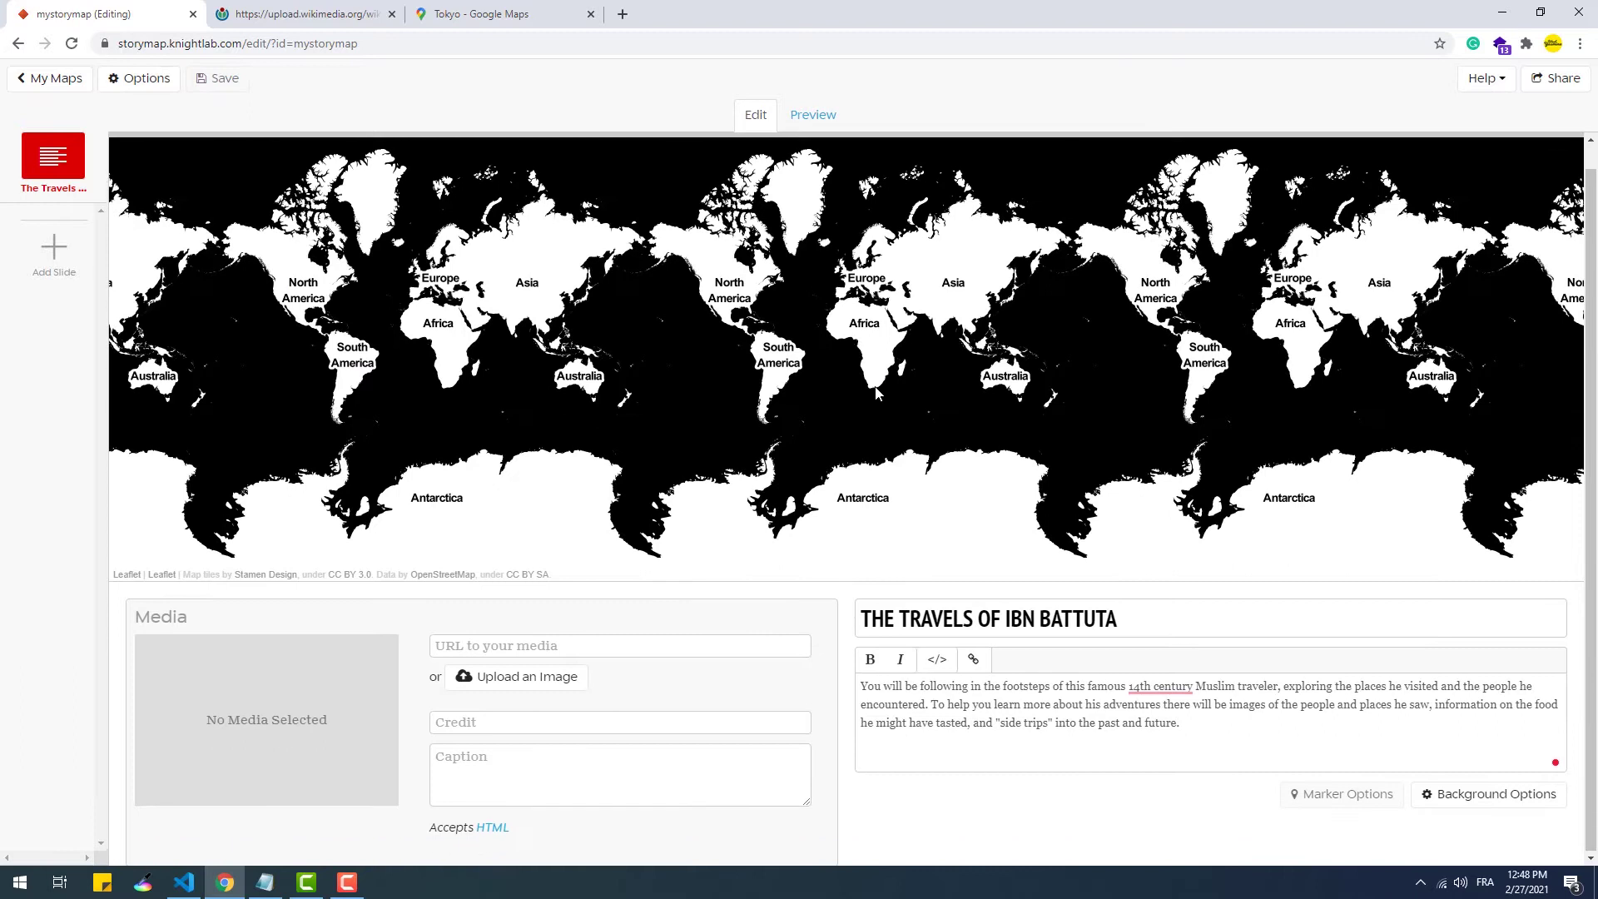
pyautogui.click(939, 659)
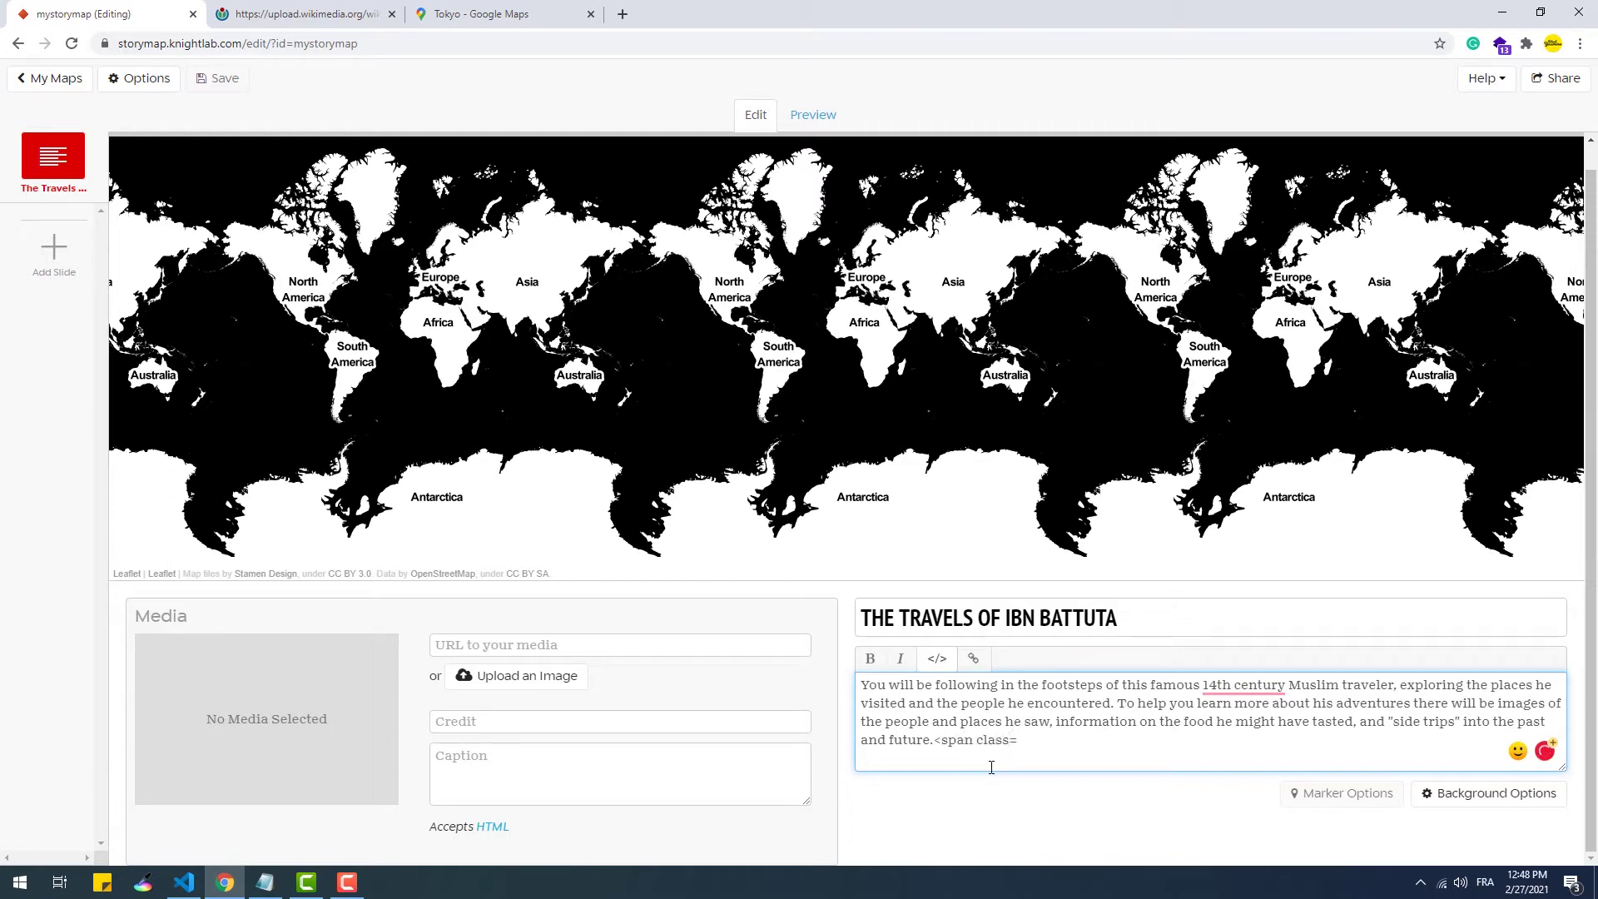
pyautogui.write('<span class="vco-note">Some note</span>')
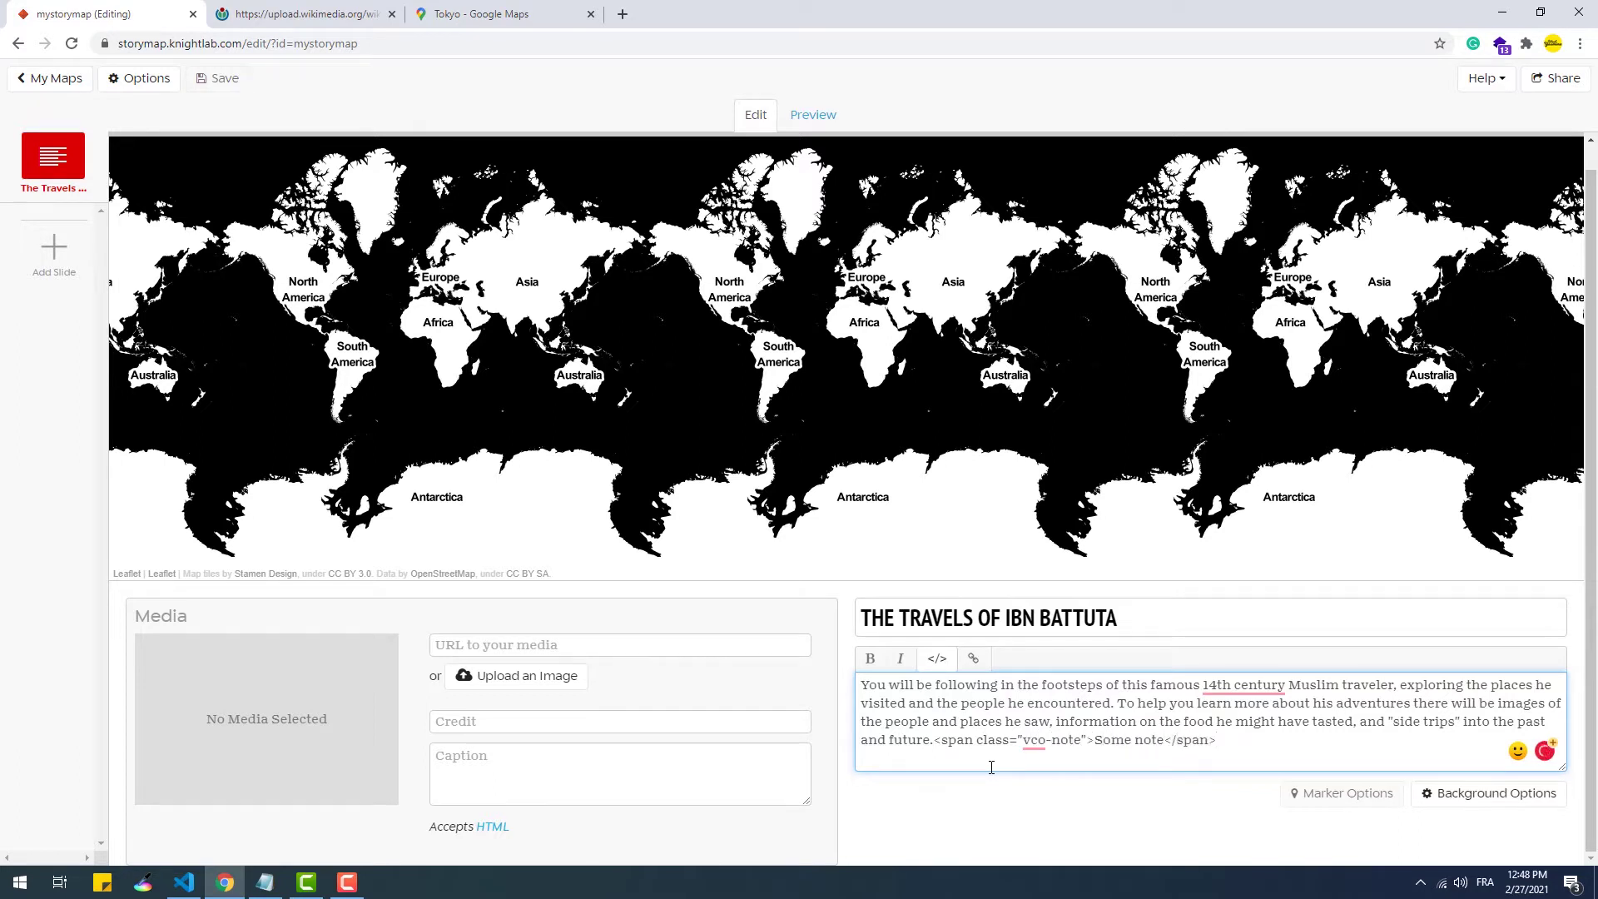
pyautogui.click(830, 125)
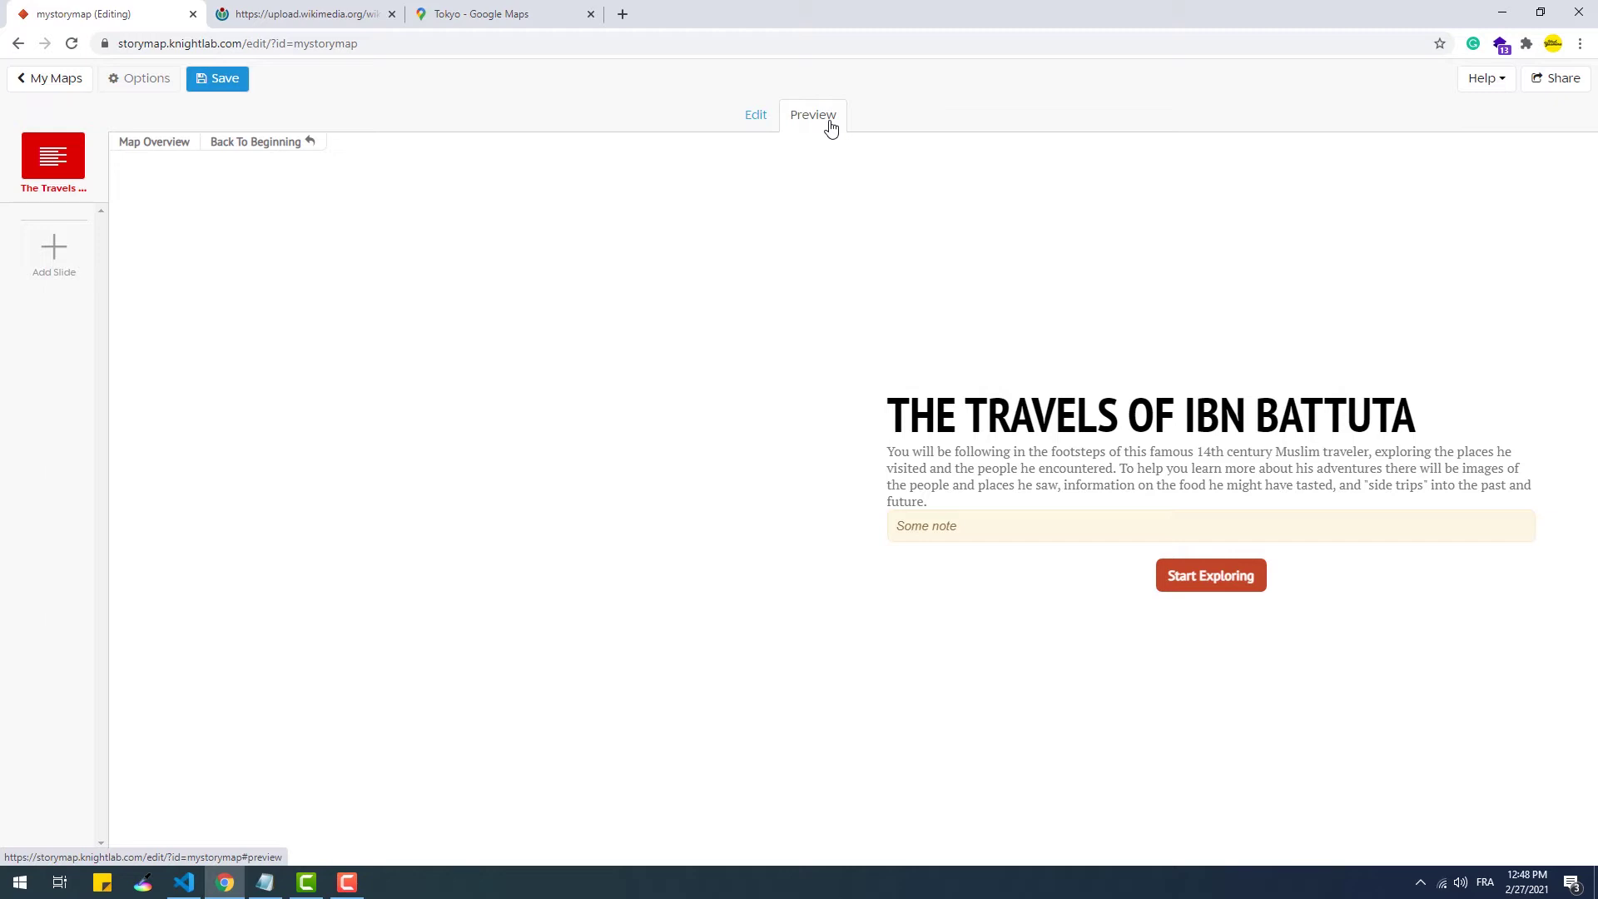
pyautogui.click(770, 125)
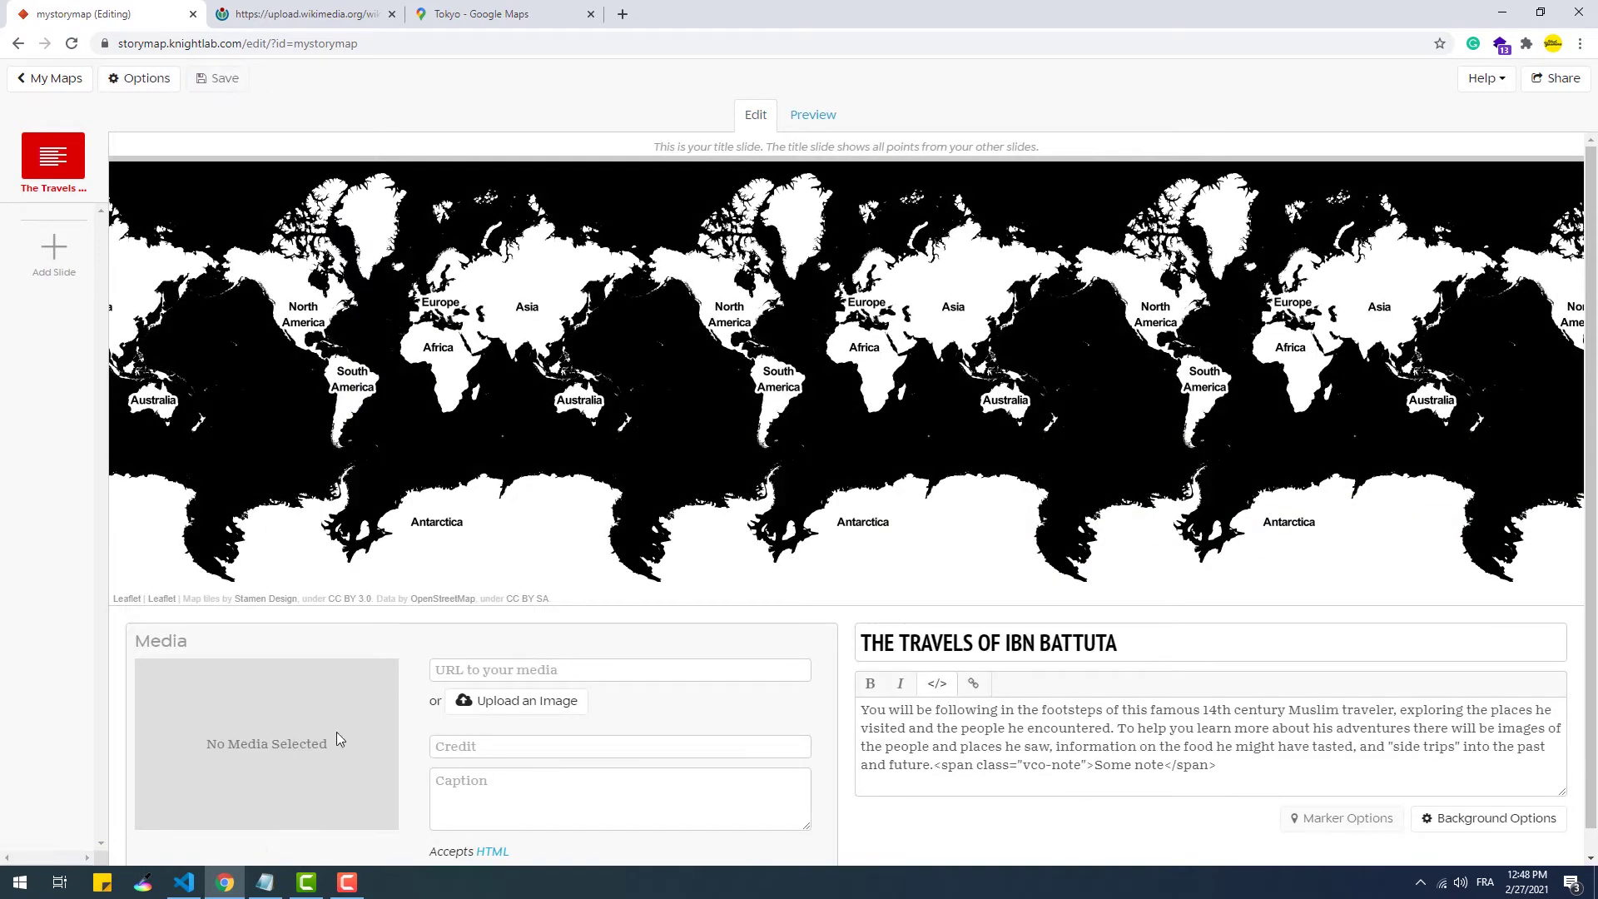
# Paste the Britannica image URL from the notes as the title slide's media.
pyautogui.click(274, 882)
pyautogui.moveTo(516, 838); pyautogui.dragTo(57, 836)
pyautogui.moveTo(497, 73); pyautogui.dragTo(3, 71)
pyautogui.hotkey('ctrl', 'c')
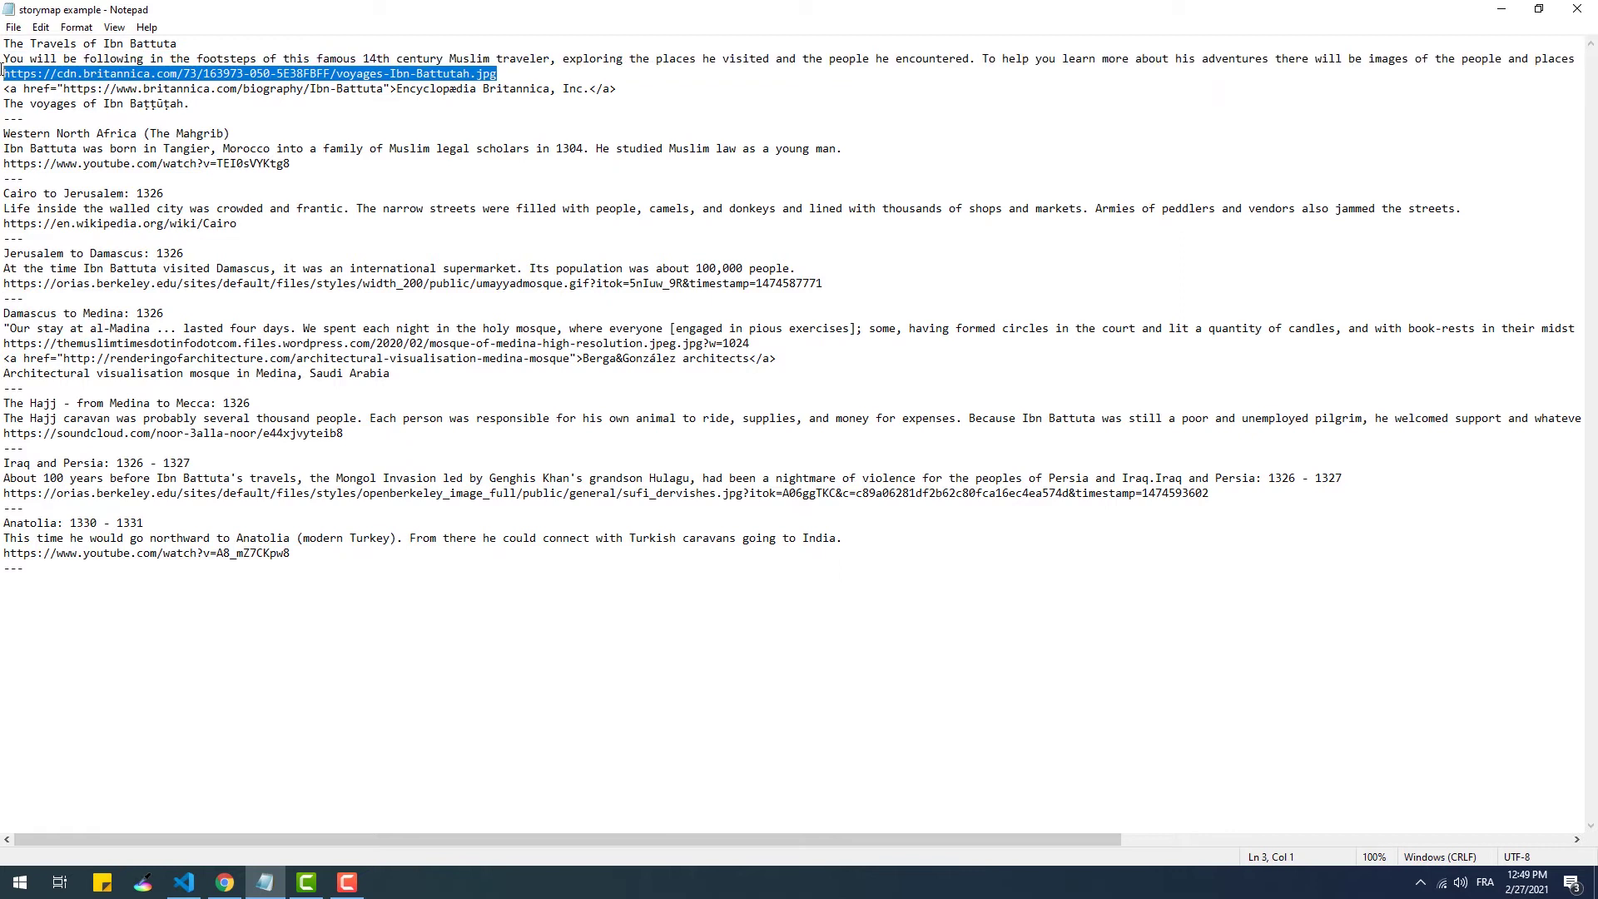
pyautogui.click(225, 882)
pyautogui.hotkey('ctrl', 'v')
# Add the Britannica credit link and caption, preview the slide, then add a new slide.
pyautogui.click(265, 883)
pyautogui.moveTo(617, 88); pyautogui.dragTo(3, 88)
pyautogui.hotkey('ctrl', 'c')
pyautogui.click(224, 882)
pyautogui.hotkey('ctrl', 'v')
pyautogui.click(265, 882)
pyautogui.moveTo(190, 103); pyautogui.dragTo(3, 103)
pyautogui.hotkey('ctrl', 'c')
pyautogui.click(225, 882)
pyautogui.hotkey('ctrl', 'v')
pyautogui.click(813, 114)
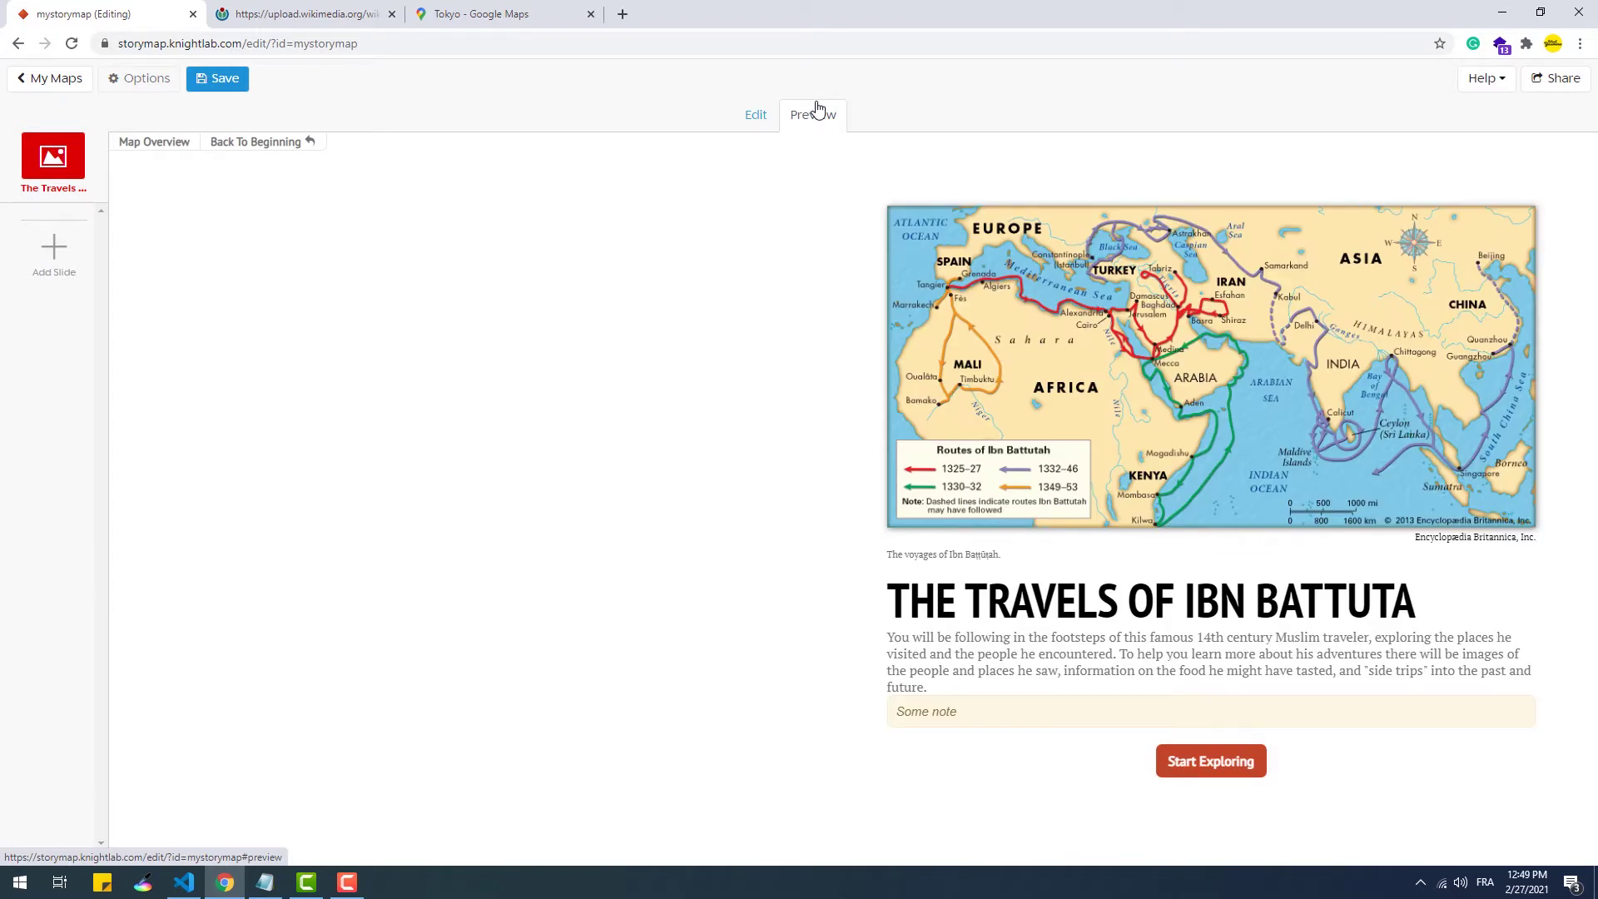
pyautogui.click(54, 258)
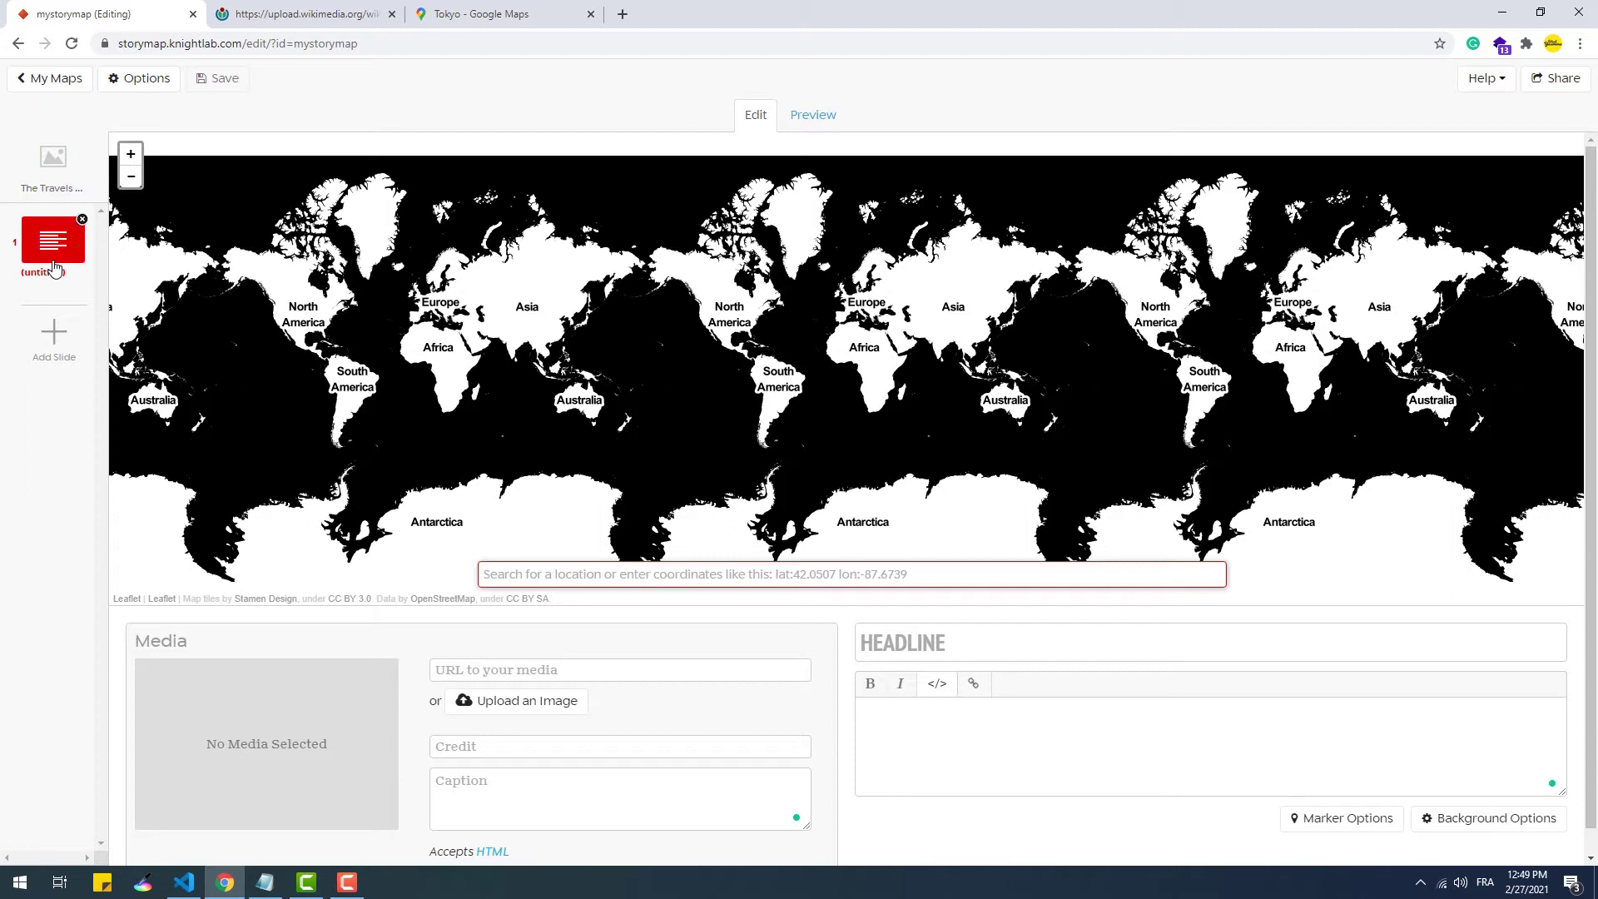
# Place the new slide at London, Greater London via location search.
pyautogui.click(609, 582)
pyautogui.write('london')
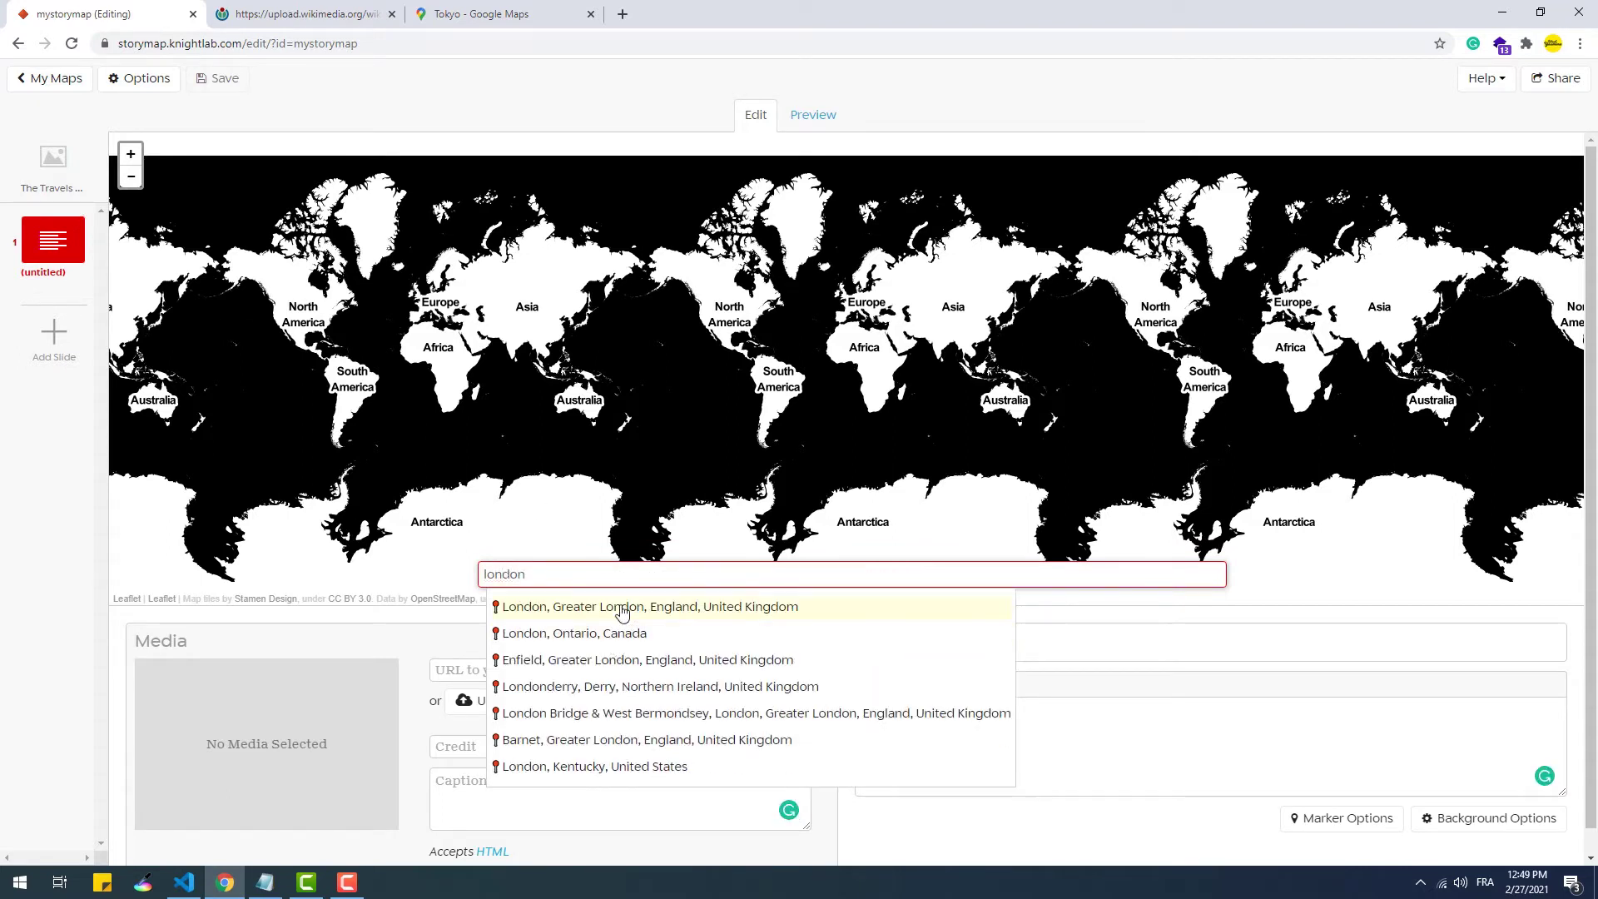
pyautogui.click(621, 608)
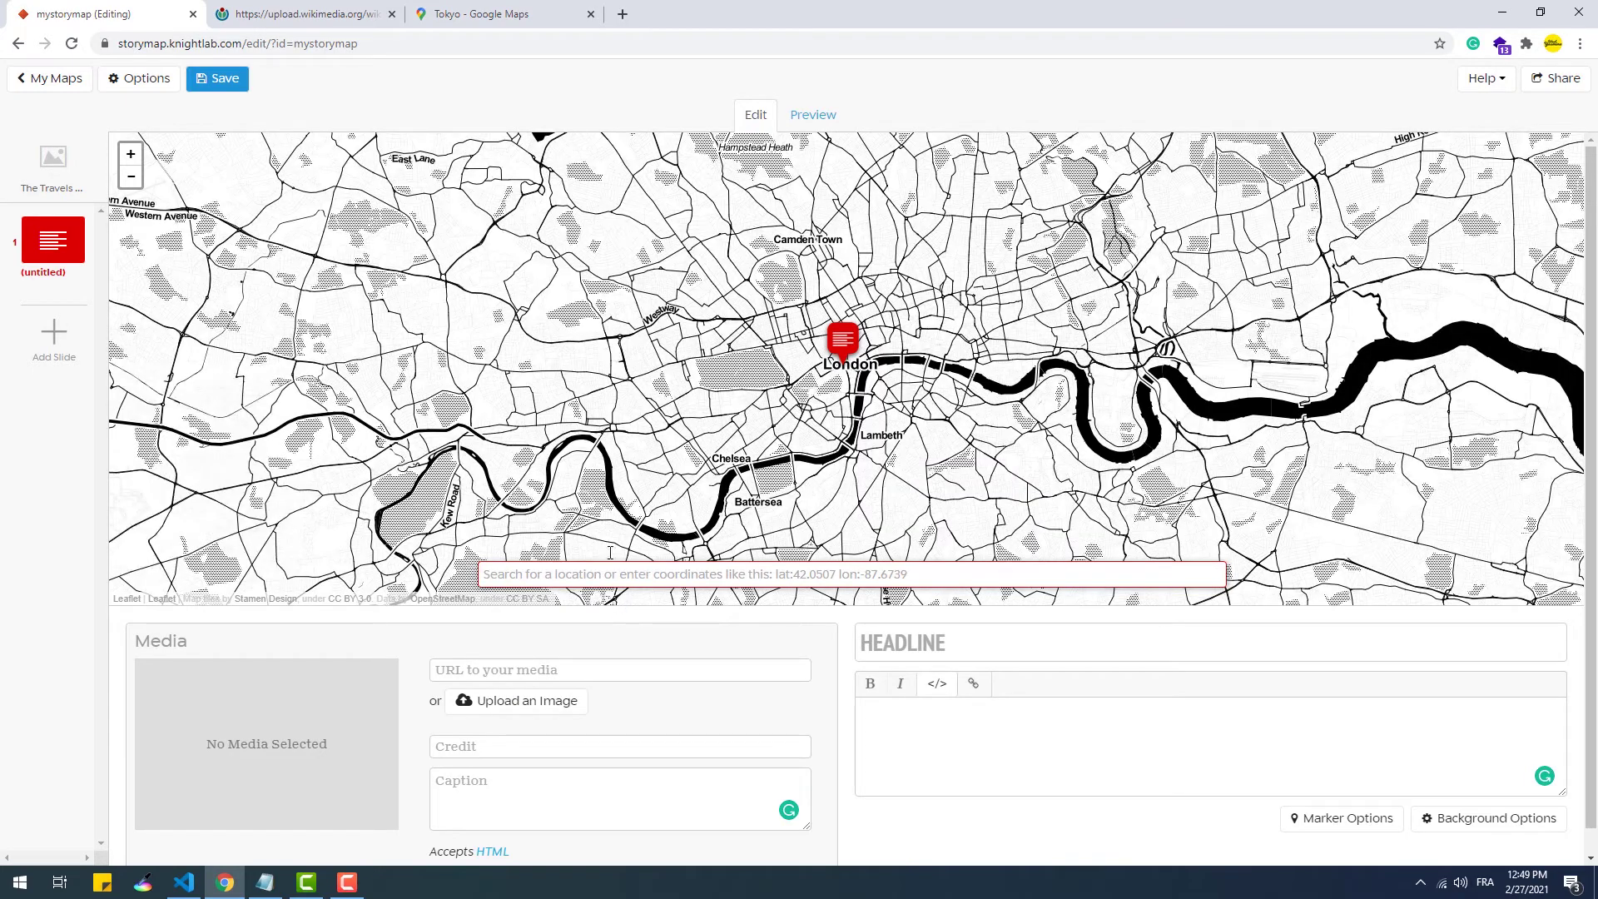
# Move the marker to Tokyo using Google Maps coordinates lat:35.685796915122616 lon:139.75304051201292.
pyautogui.click(495, 25)
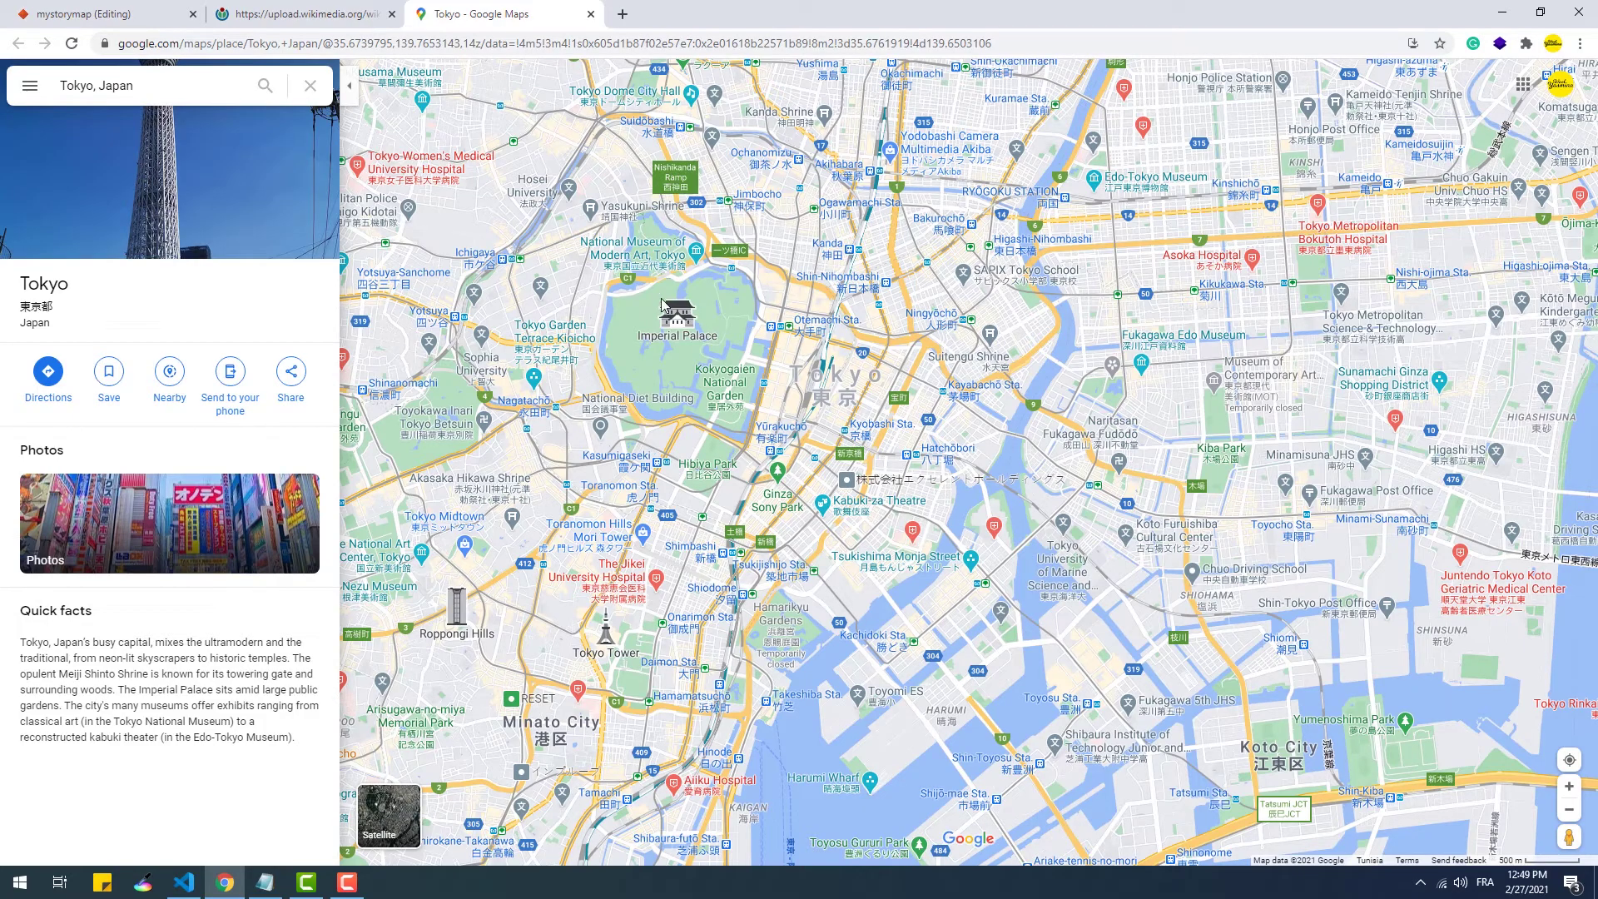
pyautogui.rightClick(677, 323)
pyautogui.click(702, 341)
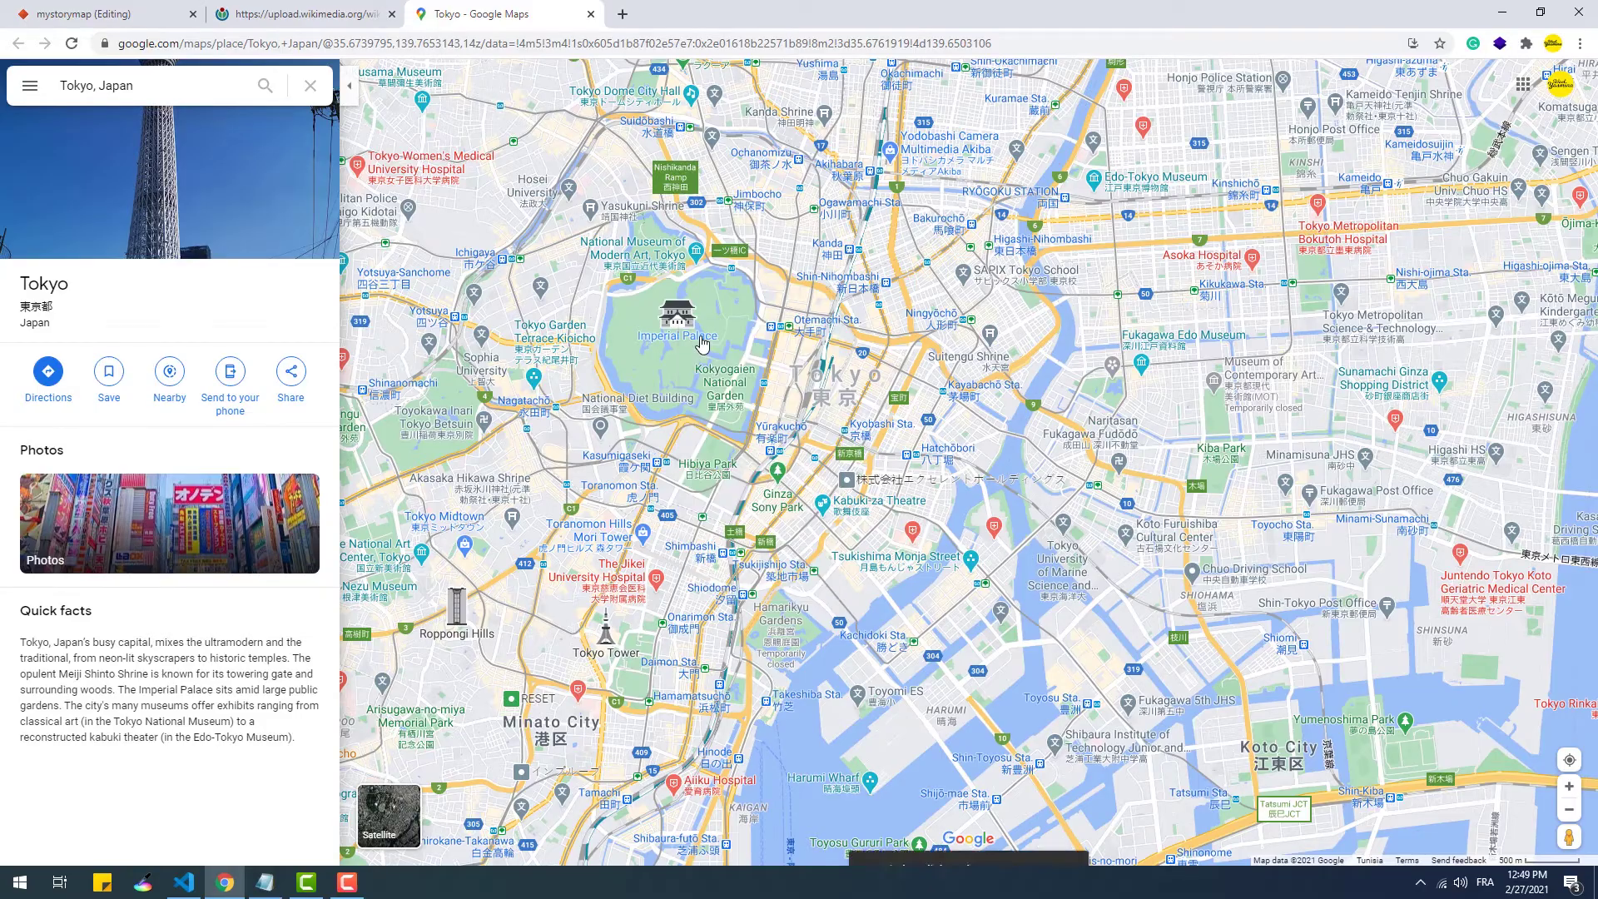
pyautogui.click(149, 24)
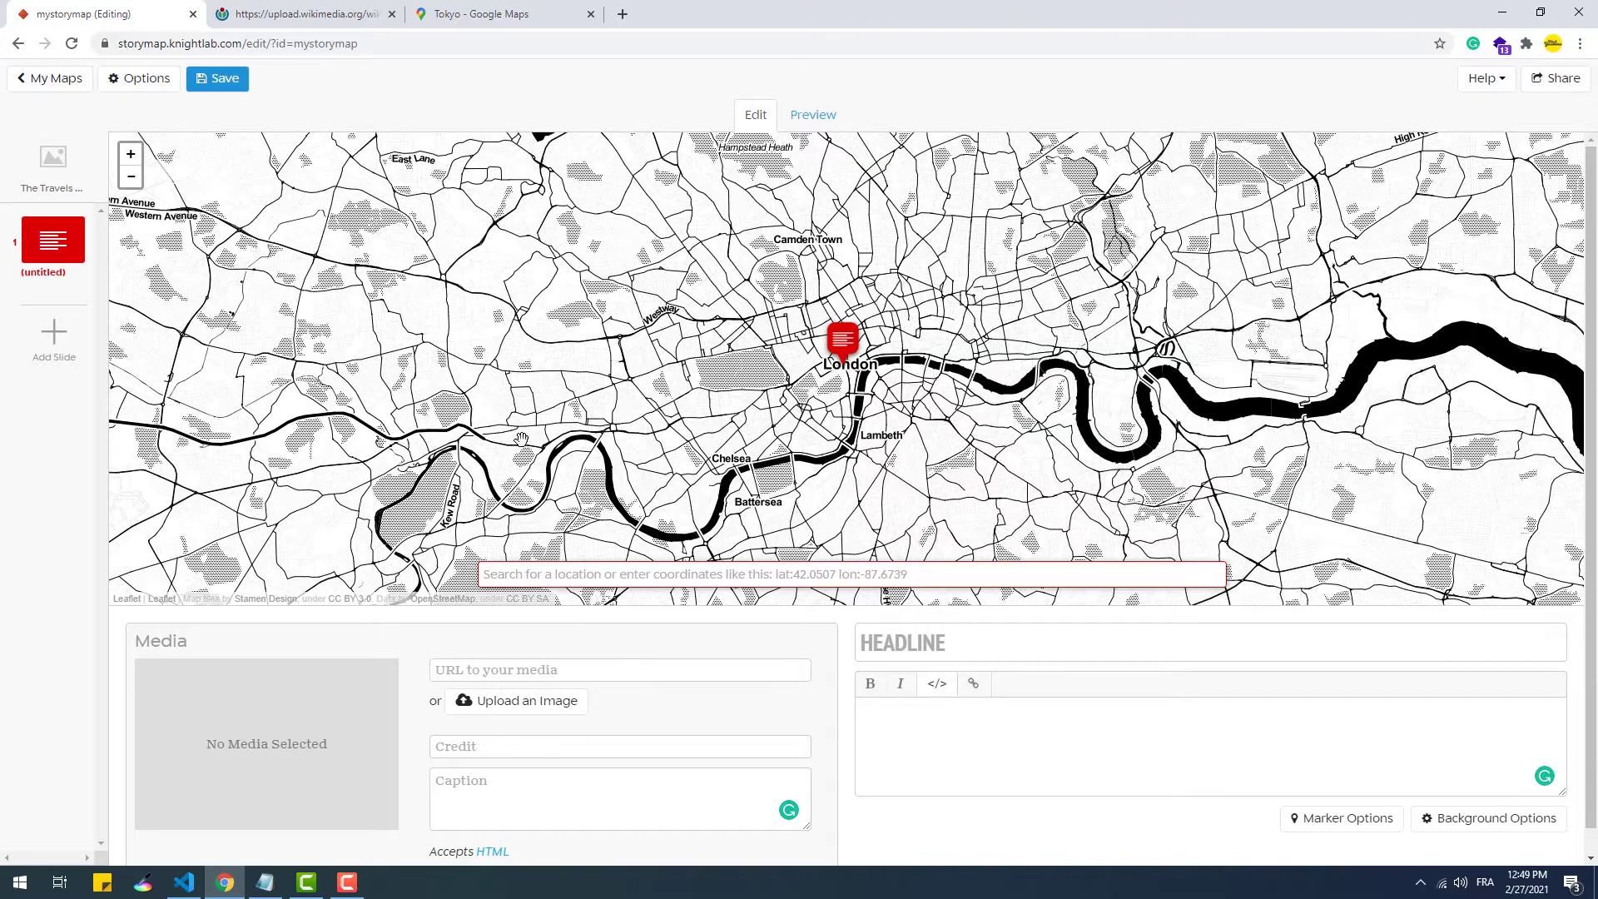
pyautogui.hotkey('ctrl', 'v')
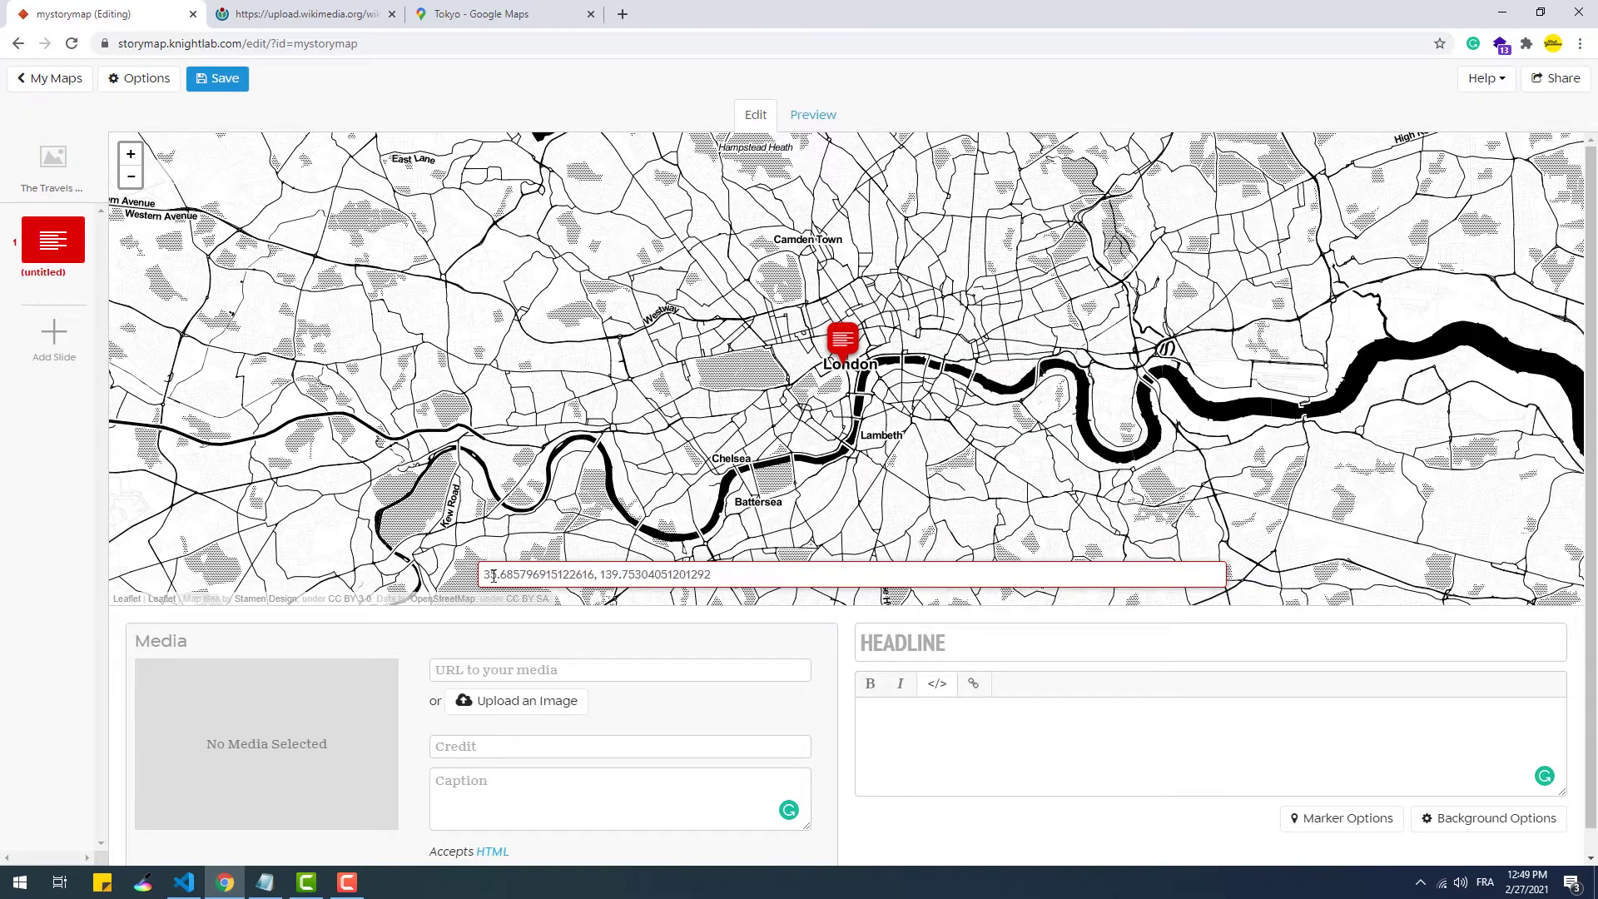
pyautogui.press('Home')
pyautogui.write('lat:')
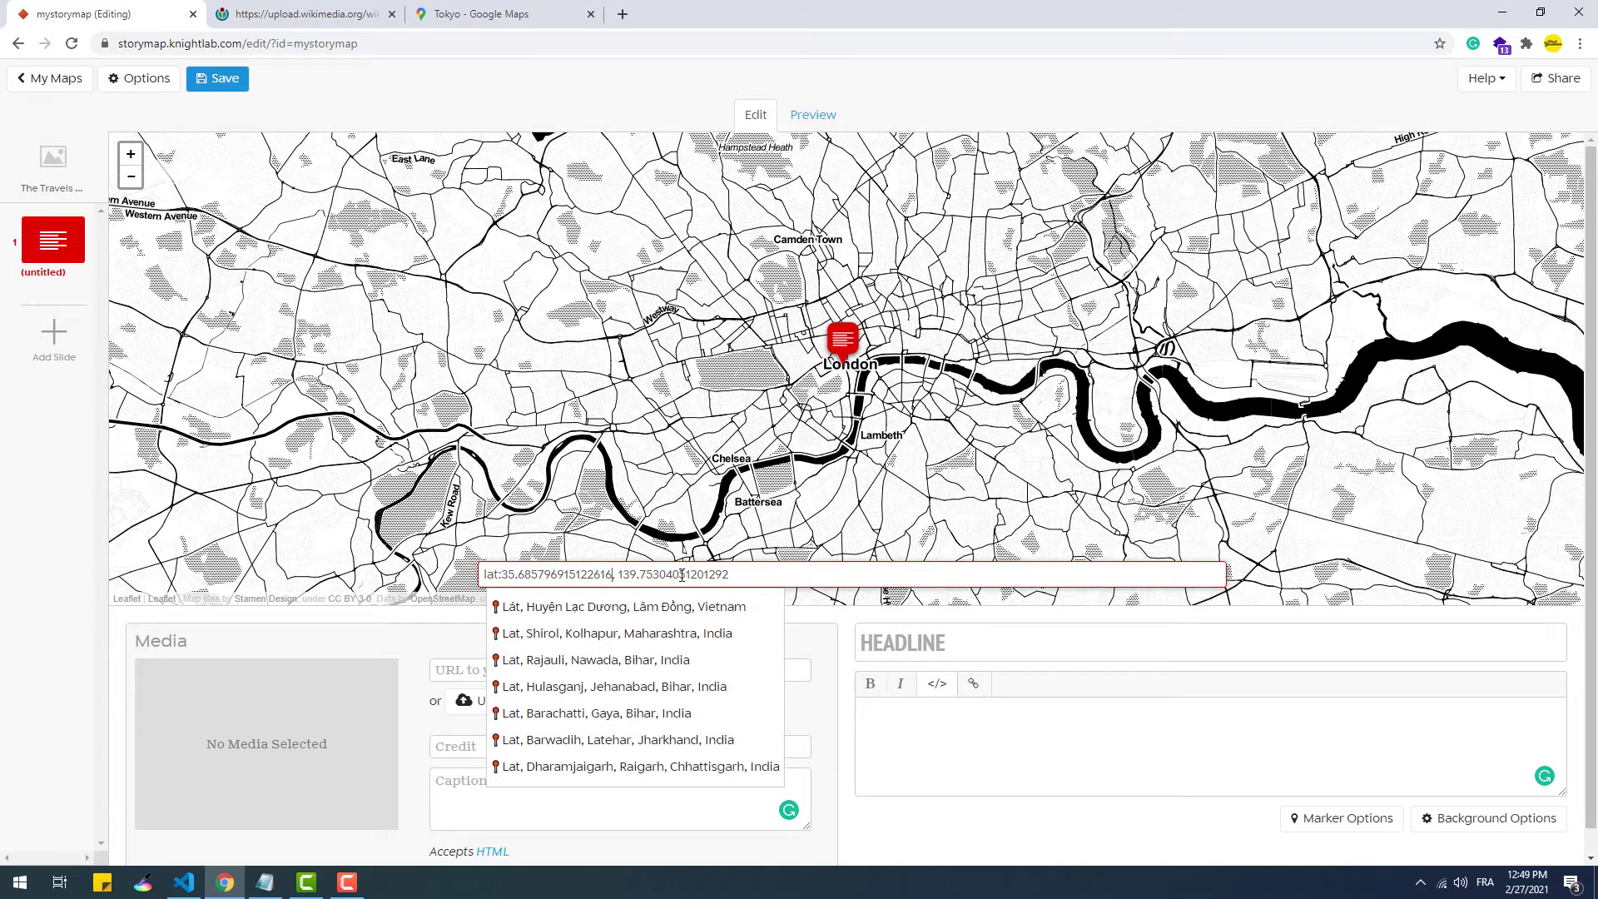
pyautogui.hotkey('ctrl', 'Right')
pyautogui.press('Delete')
pyautogui.write('lon:')
pyautogui.press('Return')
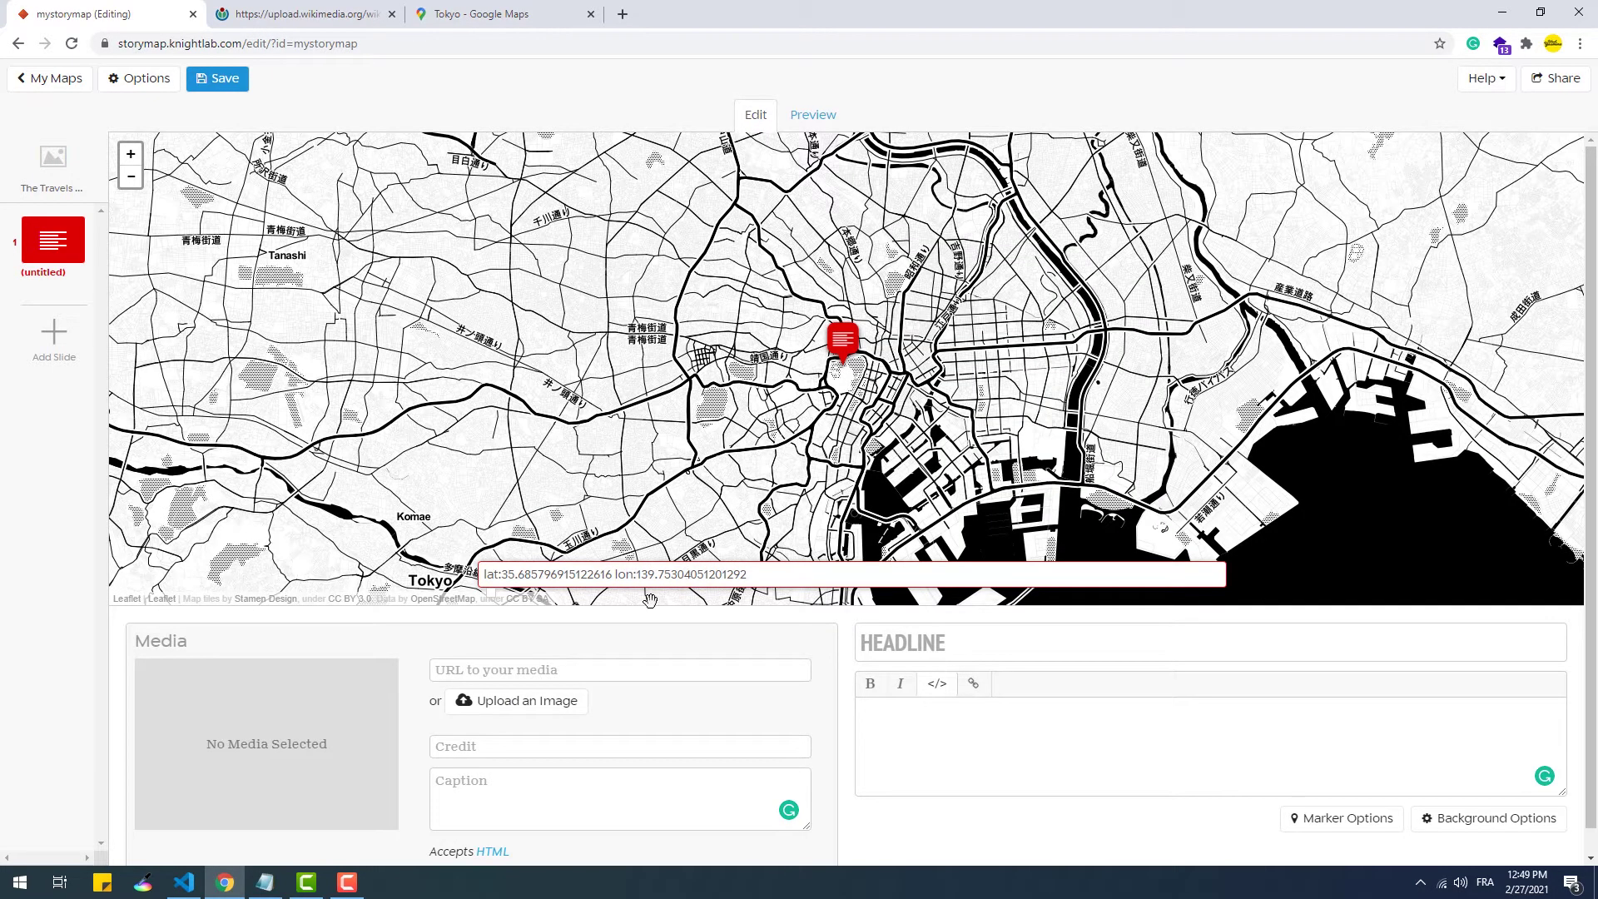
pyautogui.click(281, 885)
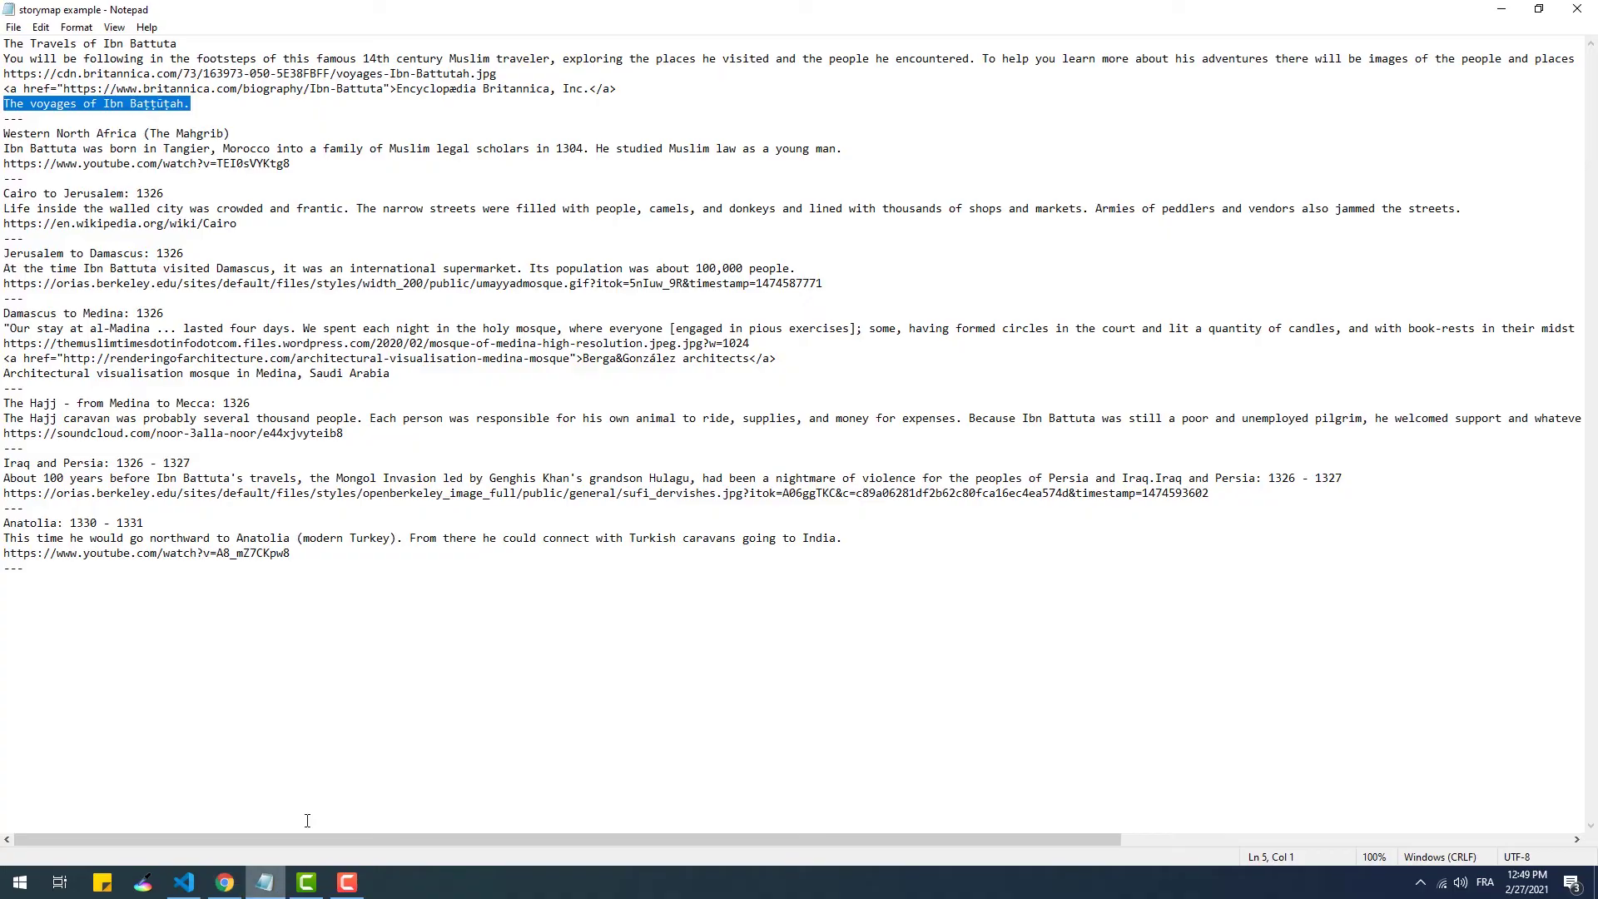
# Set the slide headline to 'WESTERN NORTH AFRICA (THE MAHGRIB)' from the notes.
pyautogui.moveTo(238, 133); pyautogui.dragTo(3, 133)
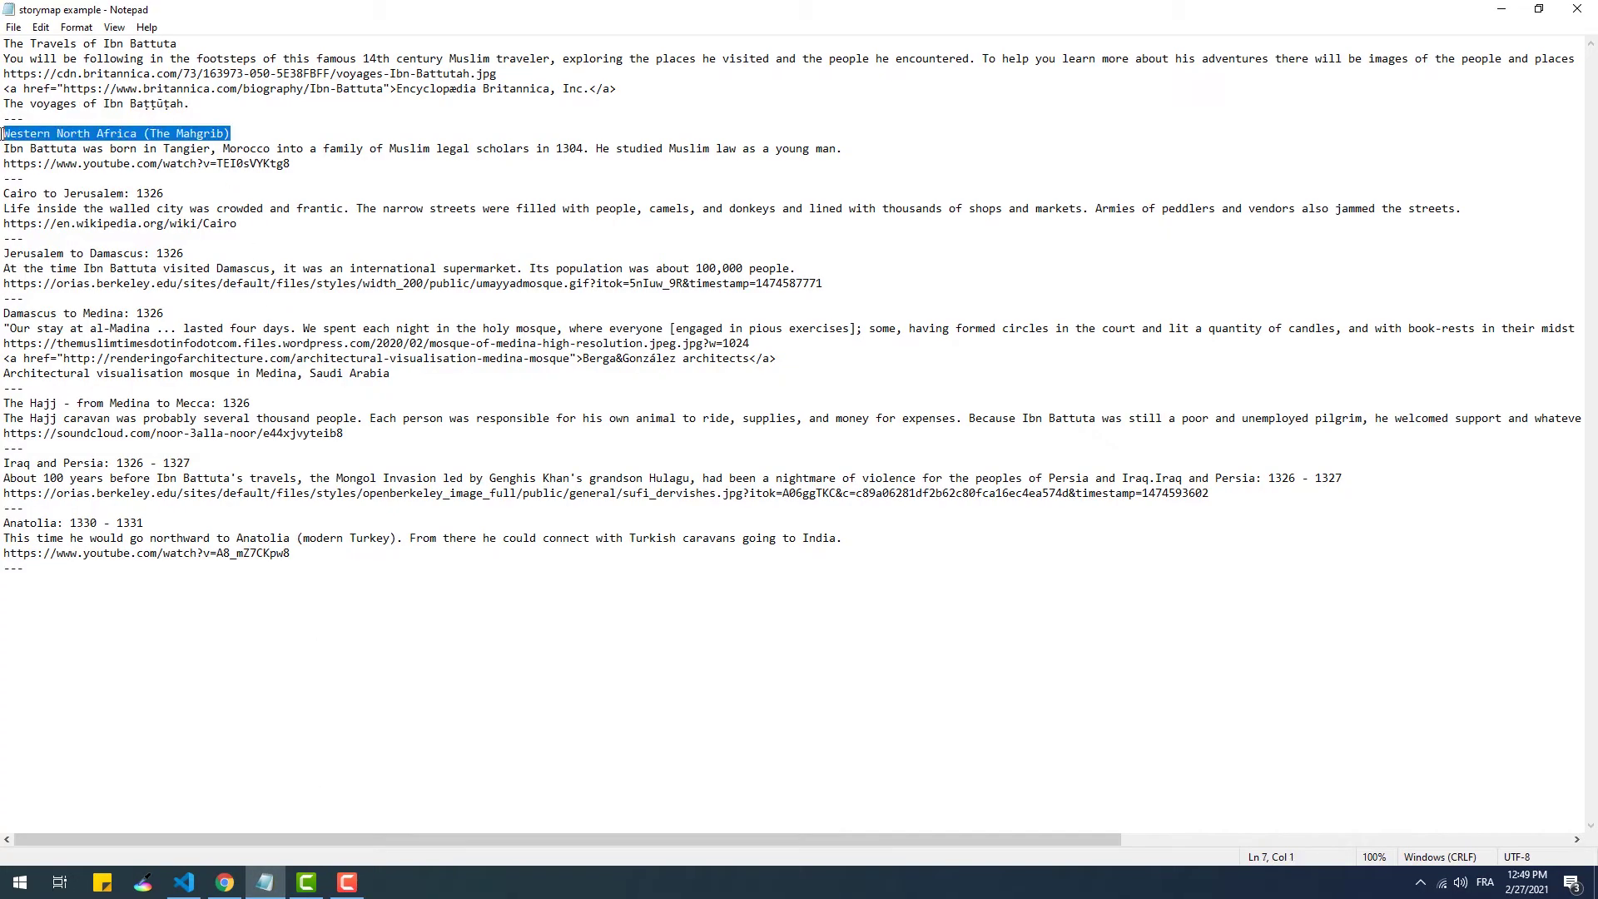
pyautogui.hotkey('ctrl', 'c')
pyautogui.hotkey('alt', 'Tab')
pyautogui.hotkey('ctrl', 'v')
# Relocate the marker to Tangier and bring over the paragraph about his birth there.
pyautogui.click(769, 581)
pyautogui.write('tangier')
pyautogui.press('Return')
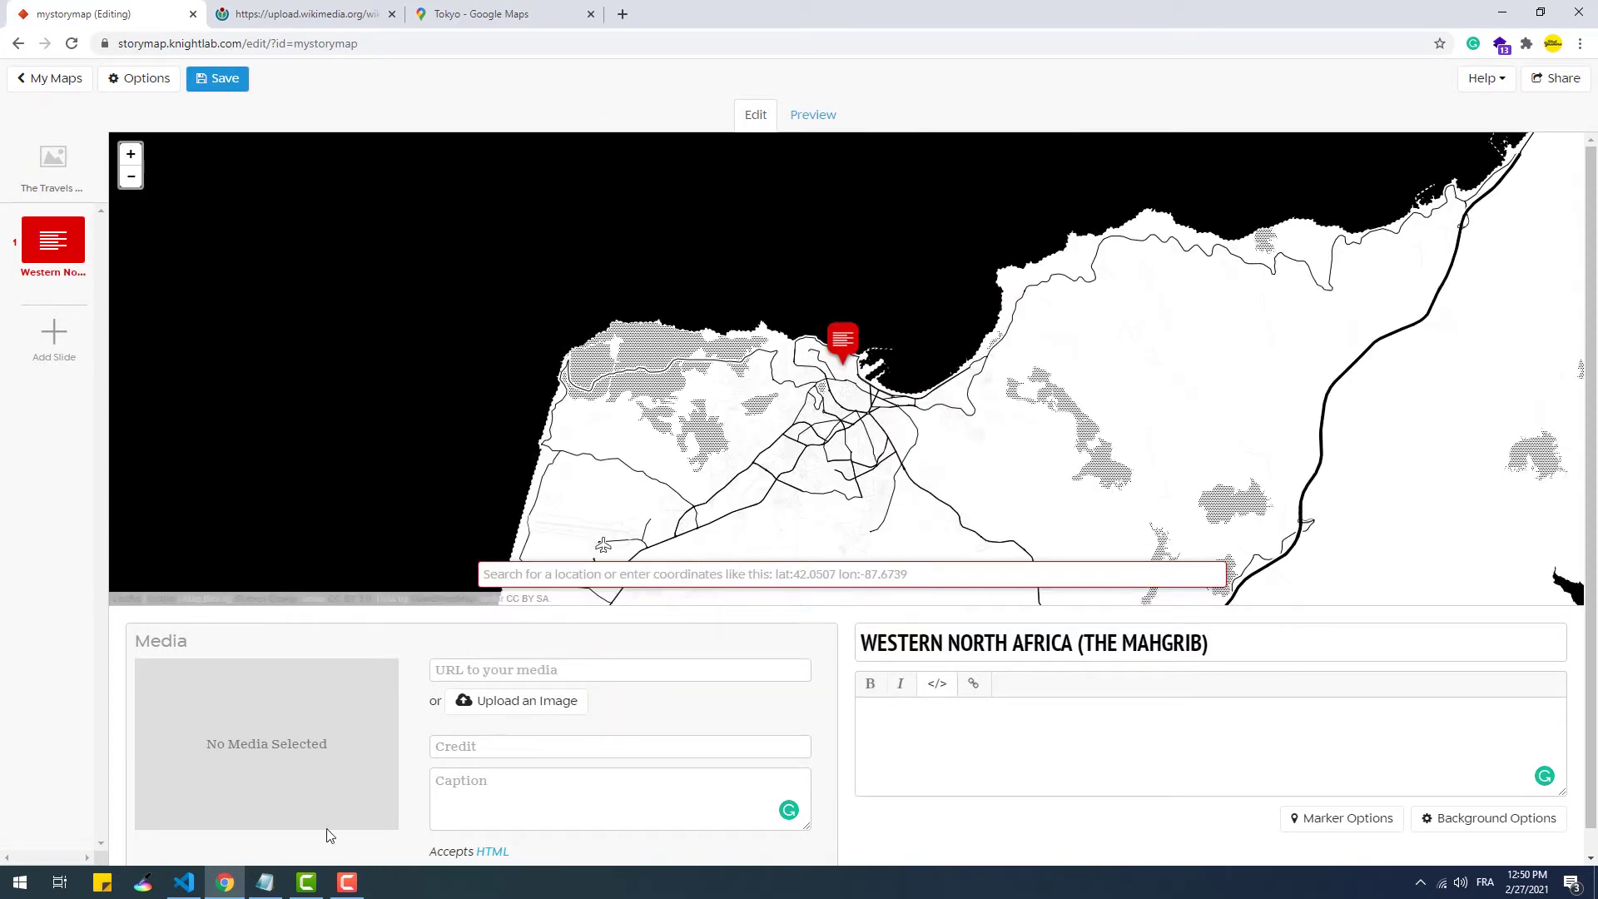
pyautogui.hotkey('alt', 'Tab')
pyautogui.moveTo(843, 148); pyautogui.dragTo(5, 163)
pyautogui.hotkey('ctrl', 'c')
pyautogui.hotkey('alt', 'Tab')
pyautogui.hotkey('ctrl', 'v')
# Add the Tangier birth paragraph and the Ibn Battuta YouTube video as media, then preview.
pyautogui.hotkey('alt', 'Tab')
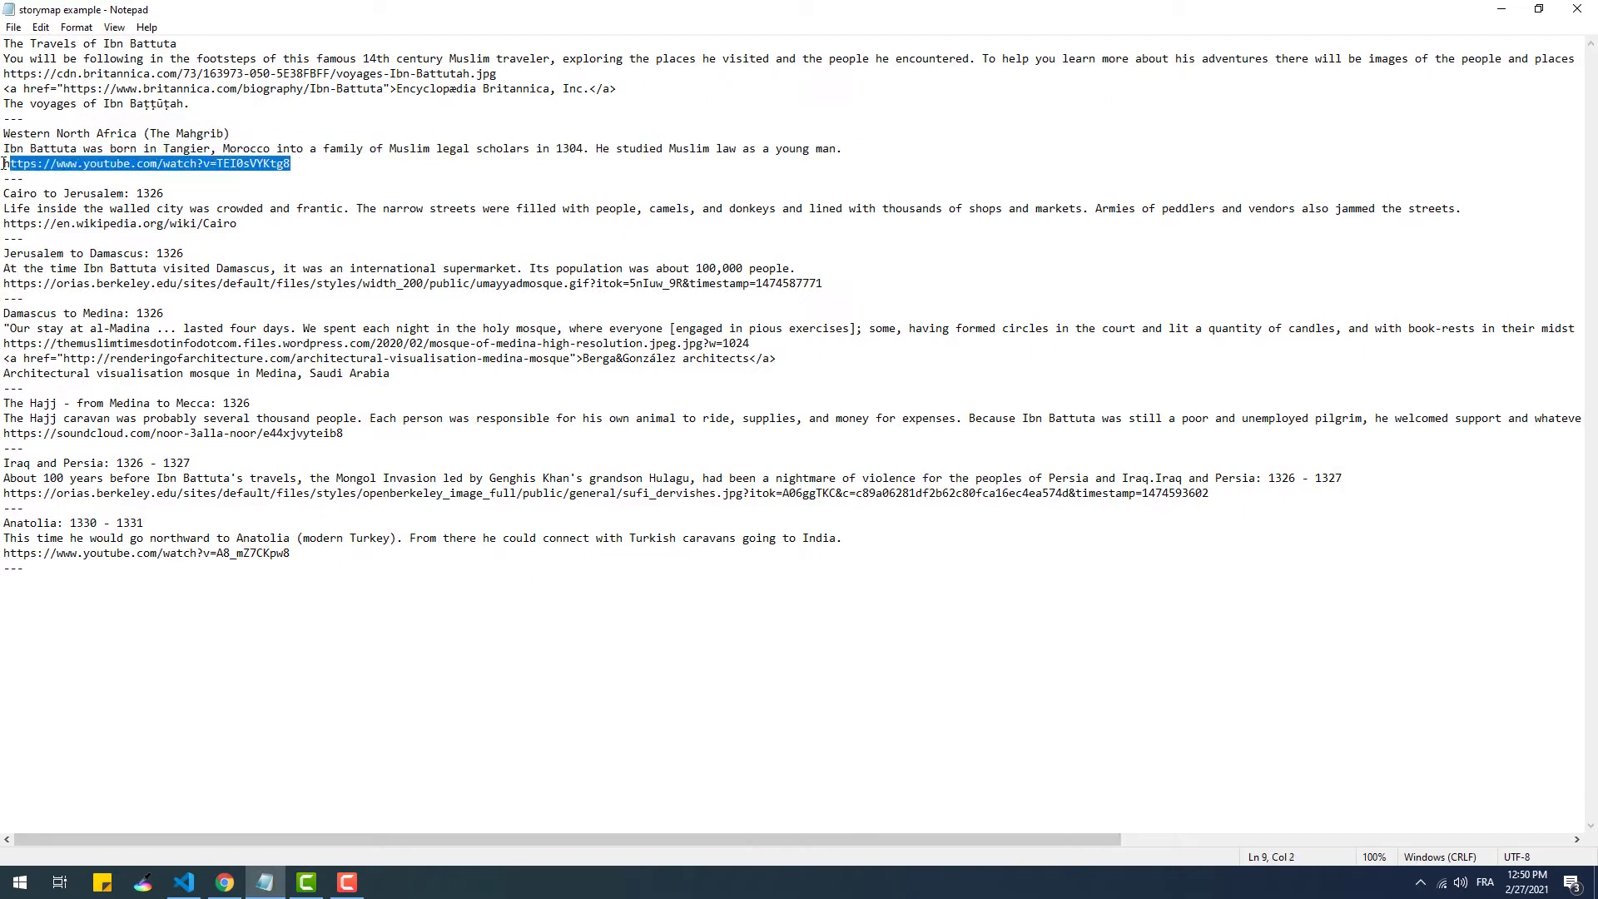
pyautogui.hotkey('ctrl', 'c')
pyautogui.hotkey('alt', 'Tab')
pyautogui.click(616, 667)
pyautogui.hotkey('ctrl', 'v')
pyautogui.click(827, 132)
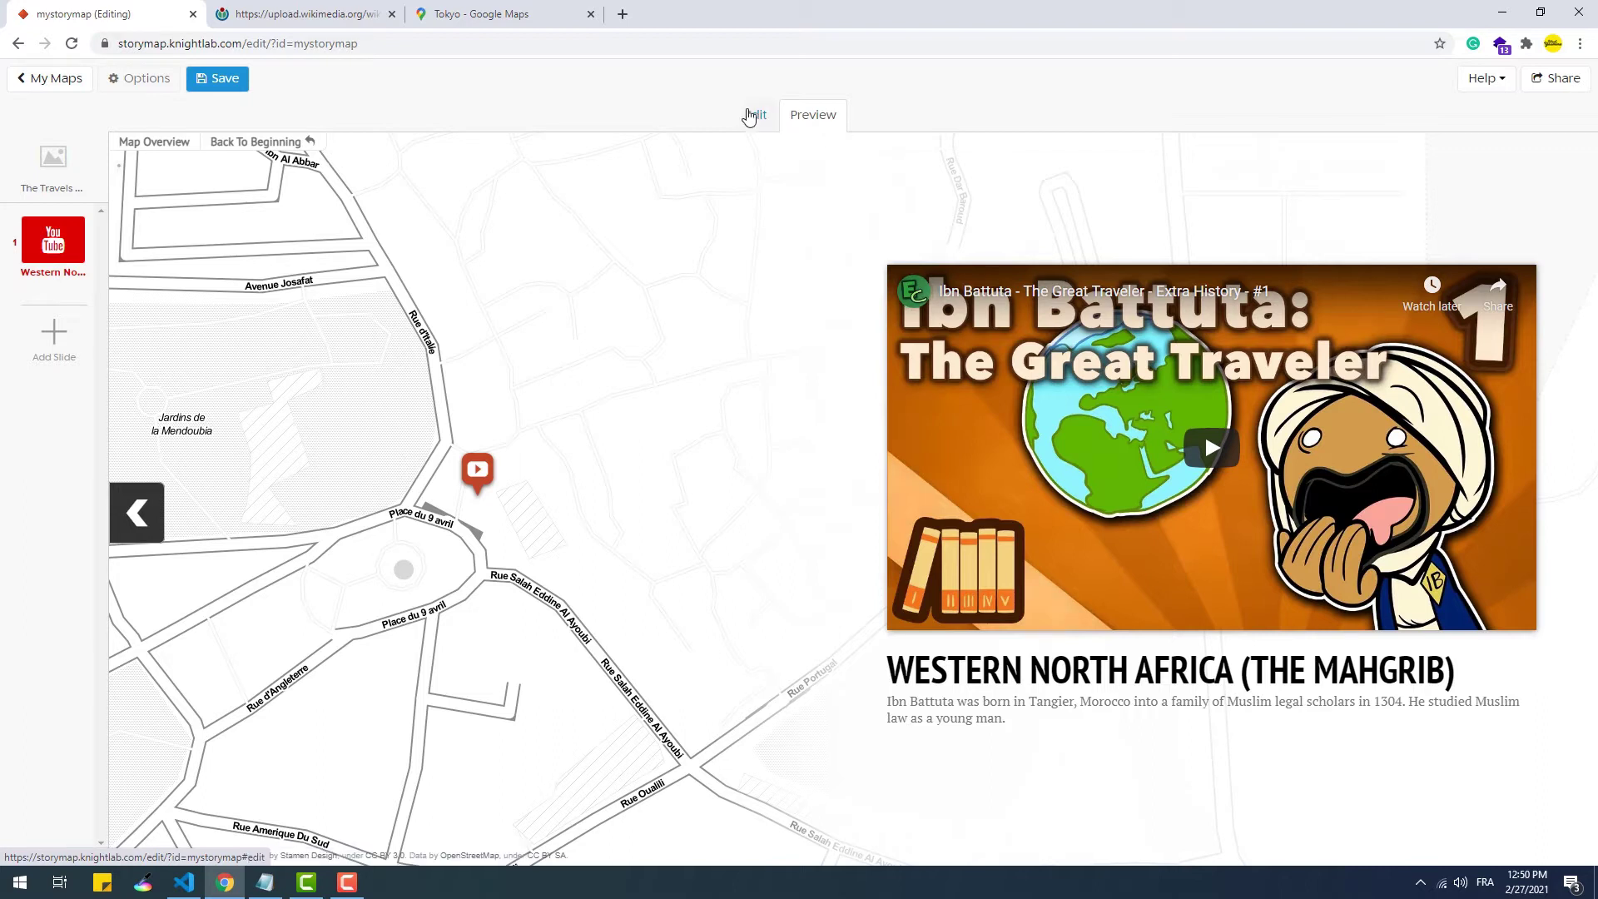
pyautogui.click(752, 116)
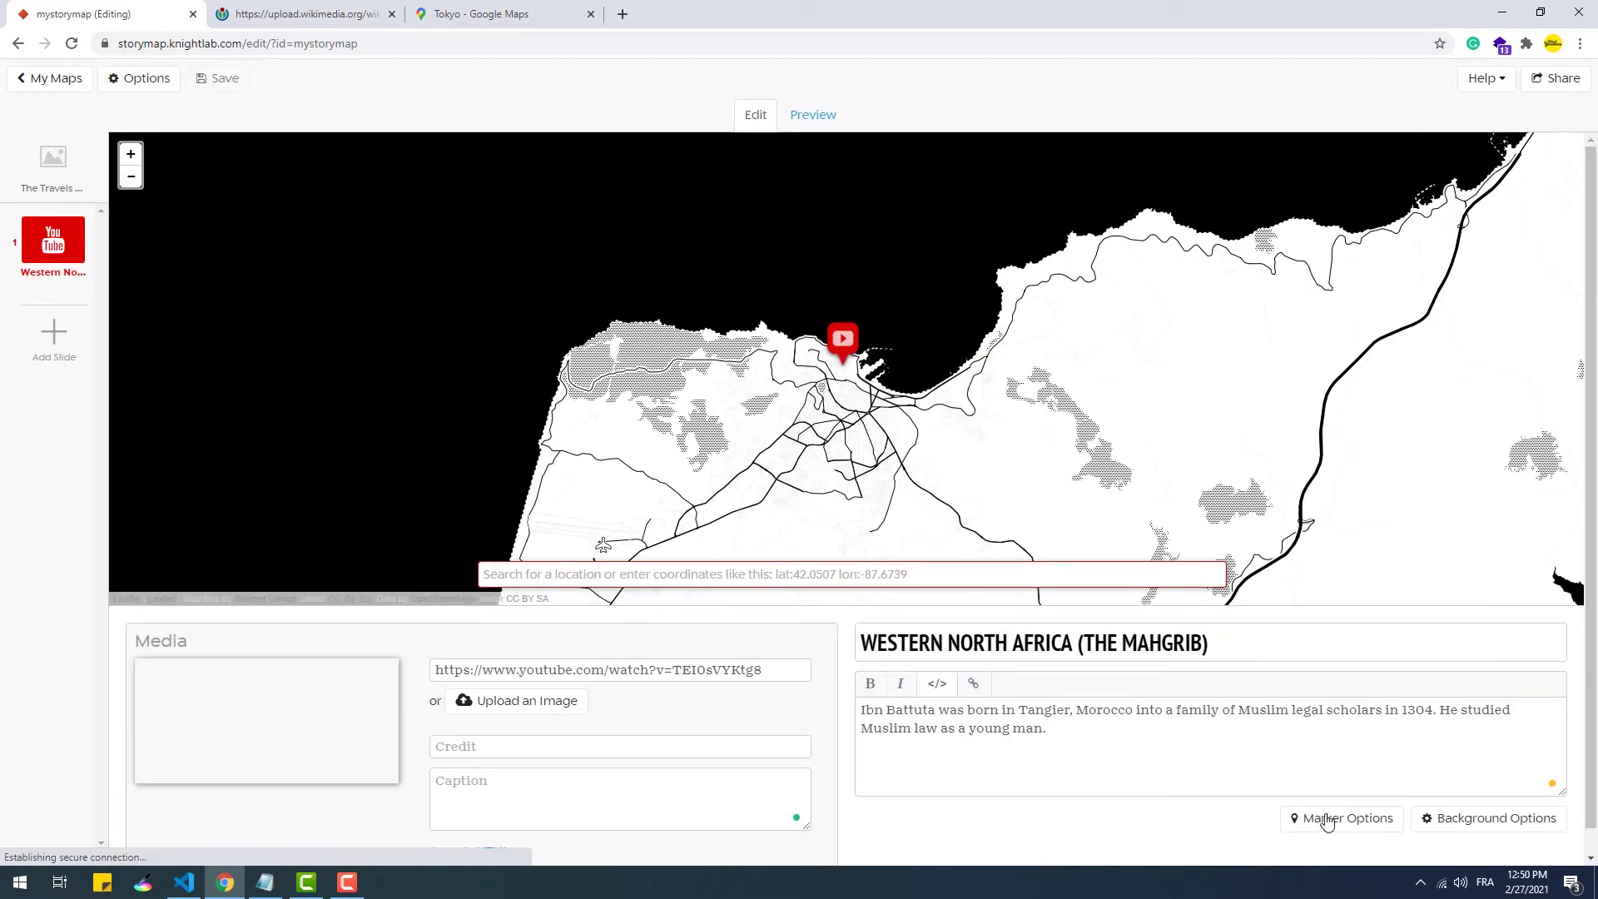
# Set the slide's custom marker to the Wikimedia Map_marker.svg image.
pyautogui.click(1327, 818)
pyautogui.click(366, 14)
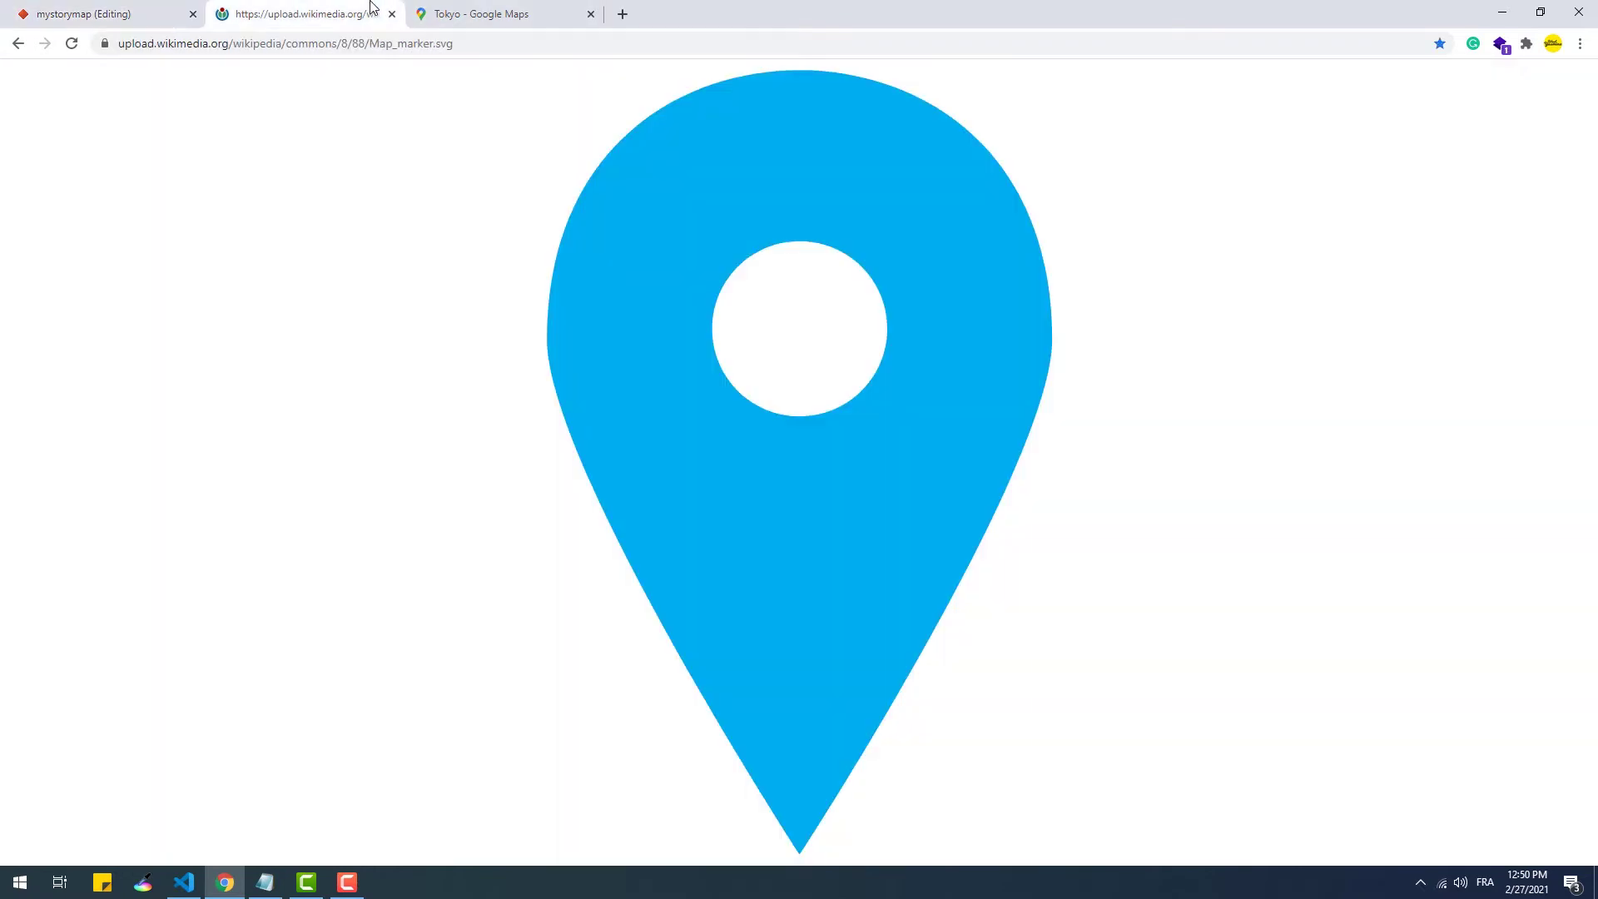
pyautogui.click(376, 44)
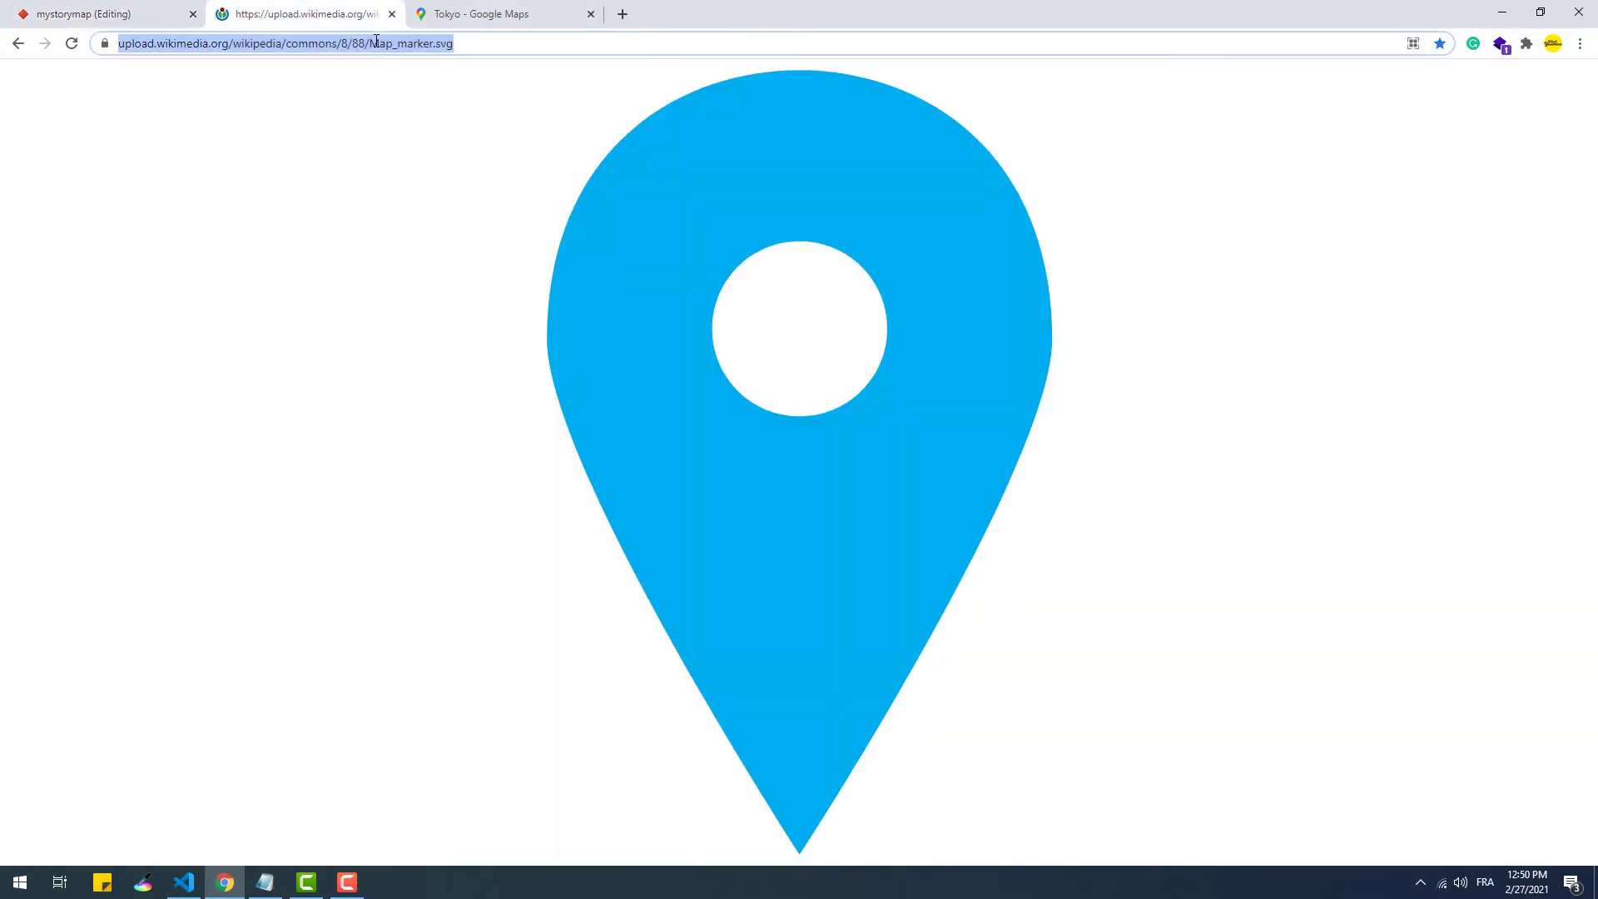
pyautogui.click(149, 12)
pyautogui.click(665, 243)
pyautogui.hotkey('ctrl', 'v')
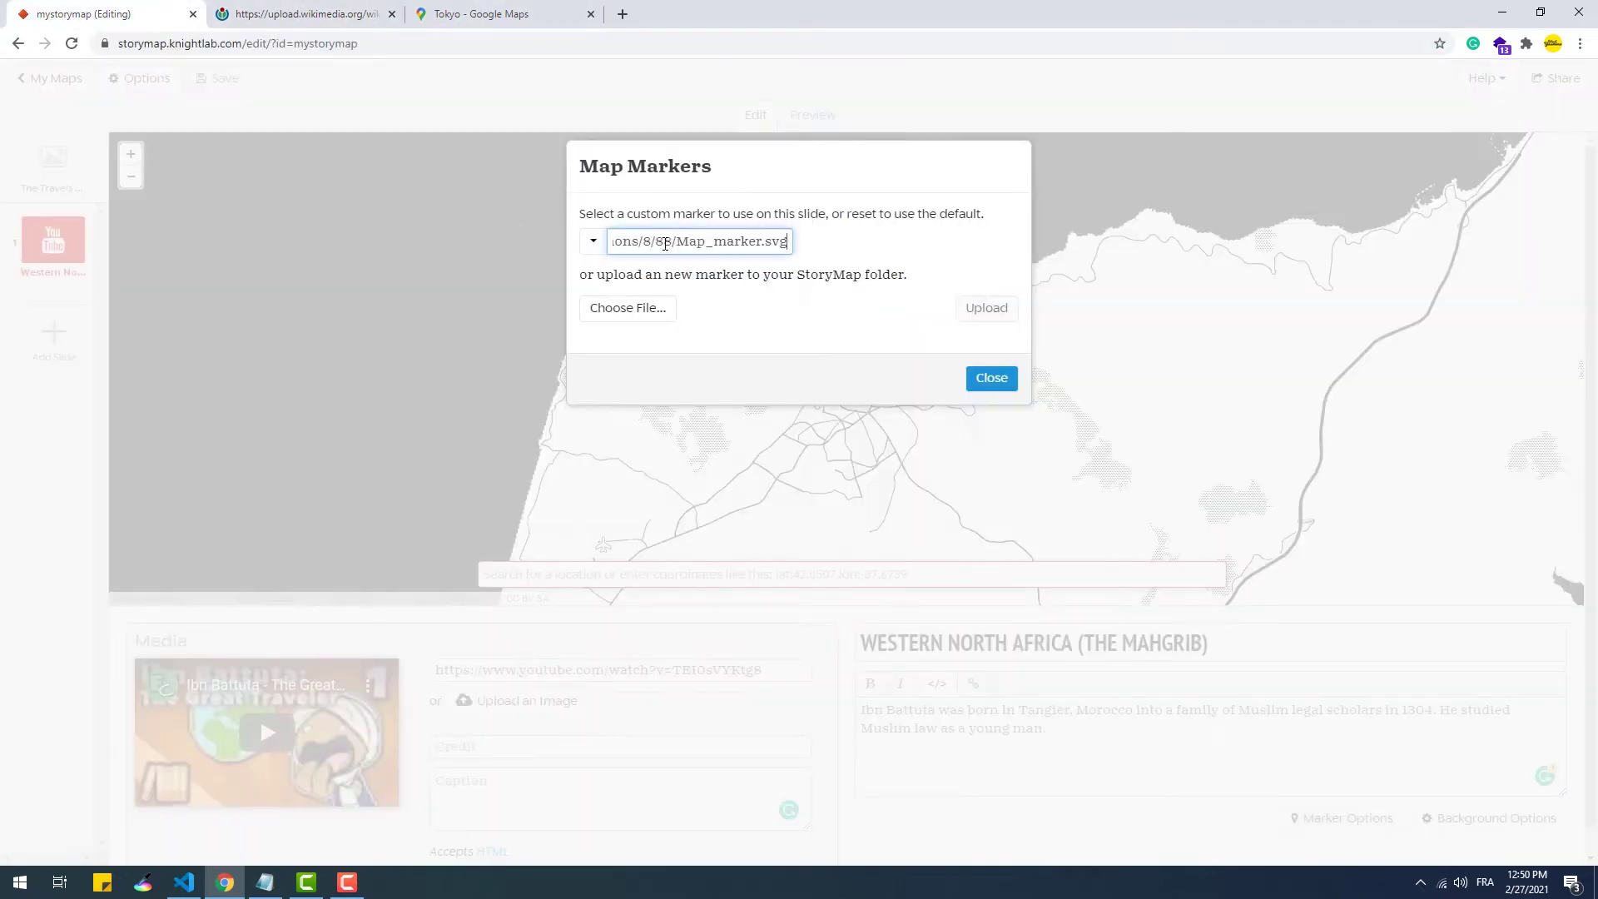
pyautogui.click(992, 378)
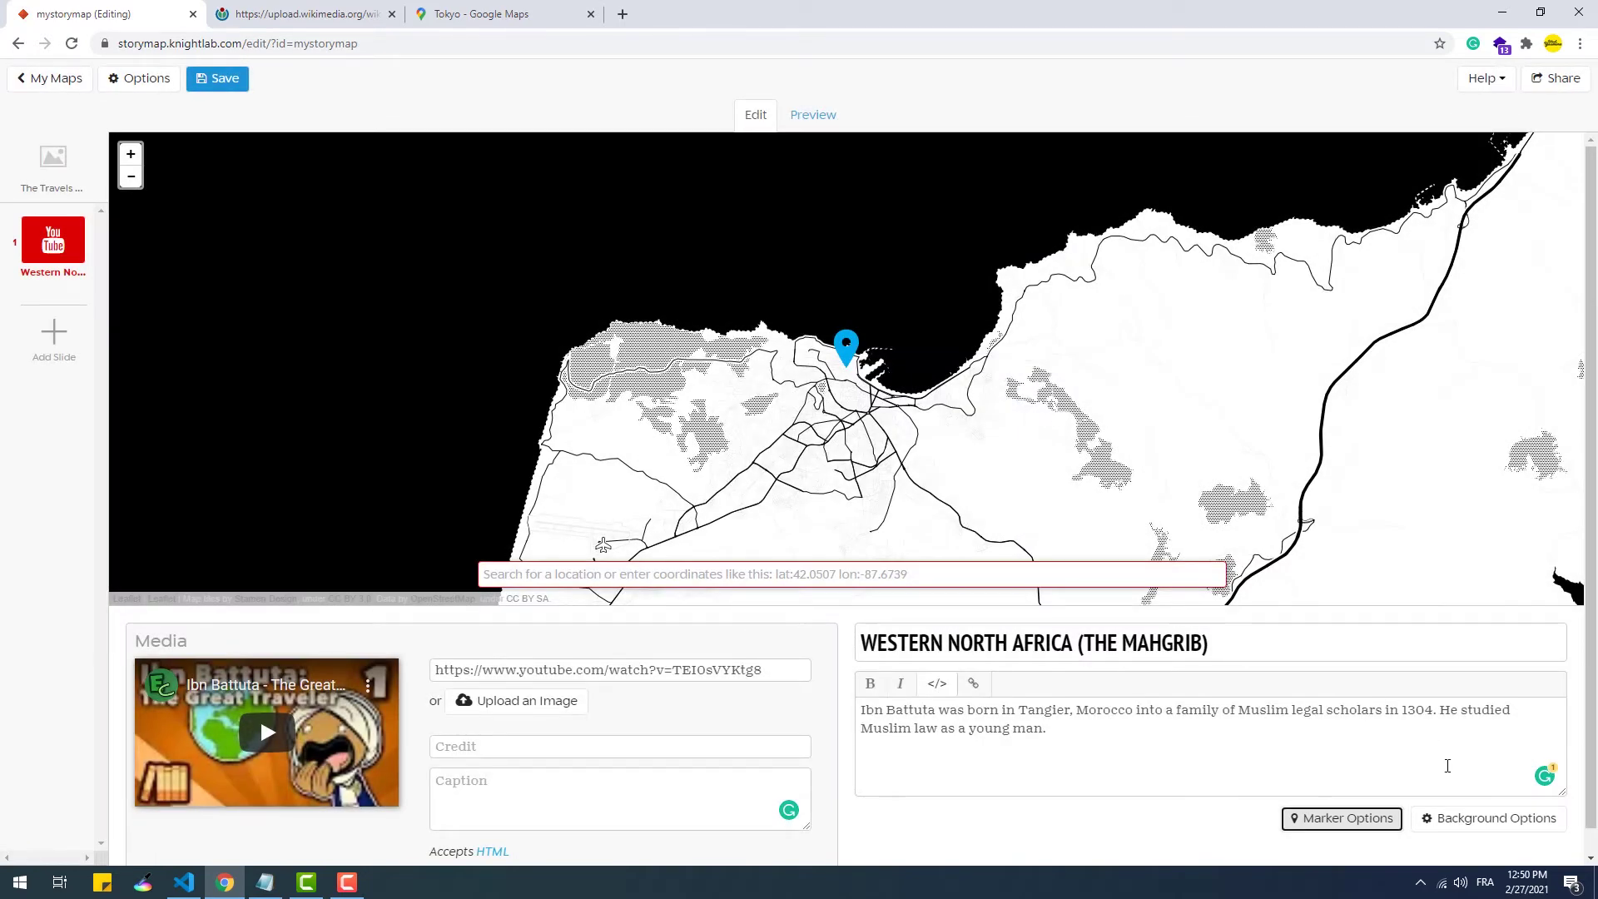
# Give the slide a #ffea00 yellow background and preview it.
pyautogui.click(1477, 819)
pyautogui.click(751, 248)
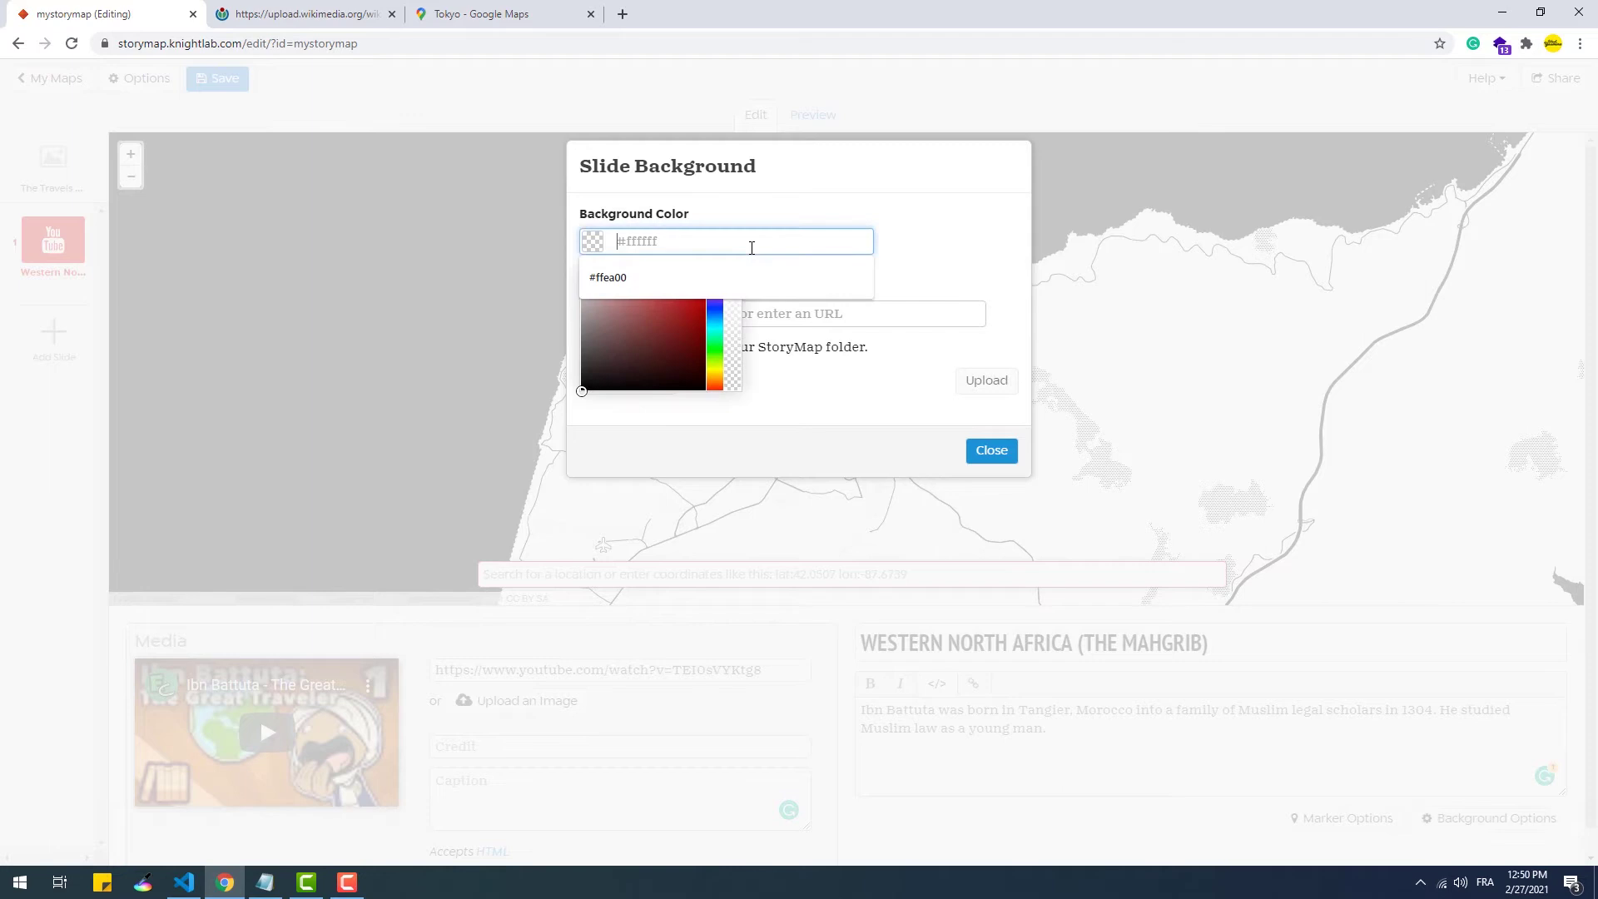
pyautogui.write('#ffea00')
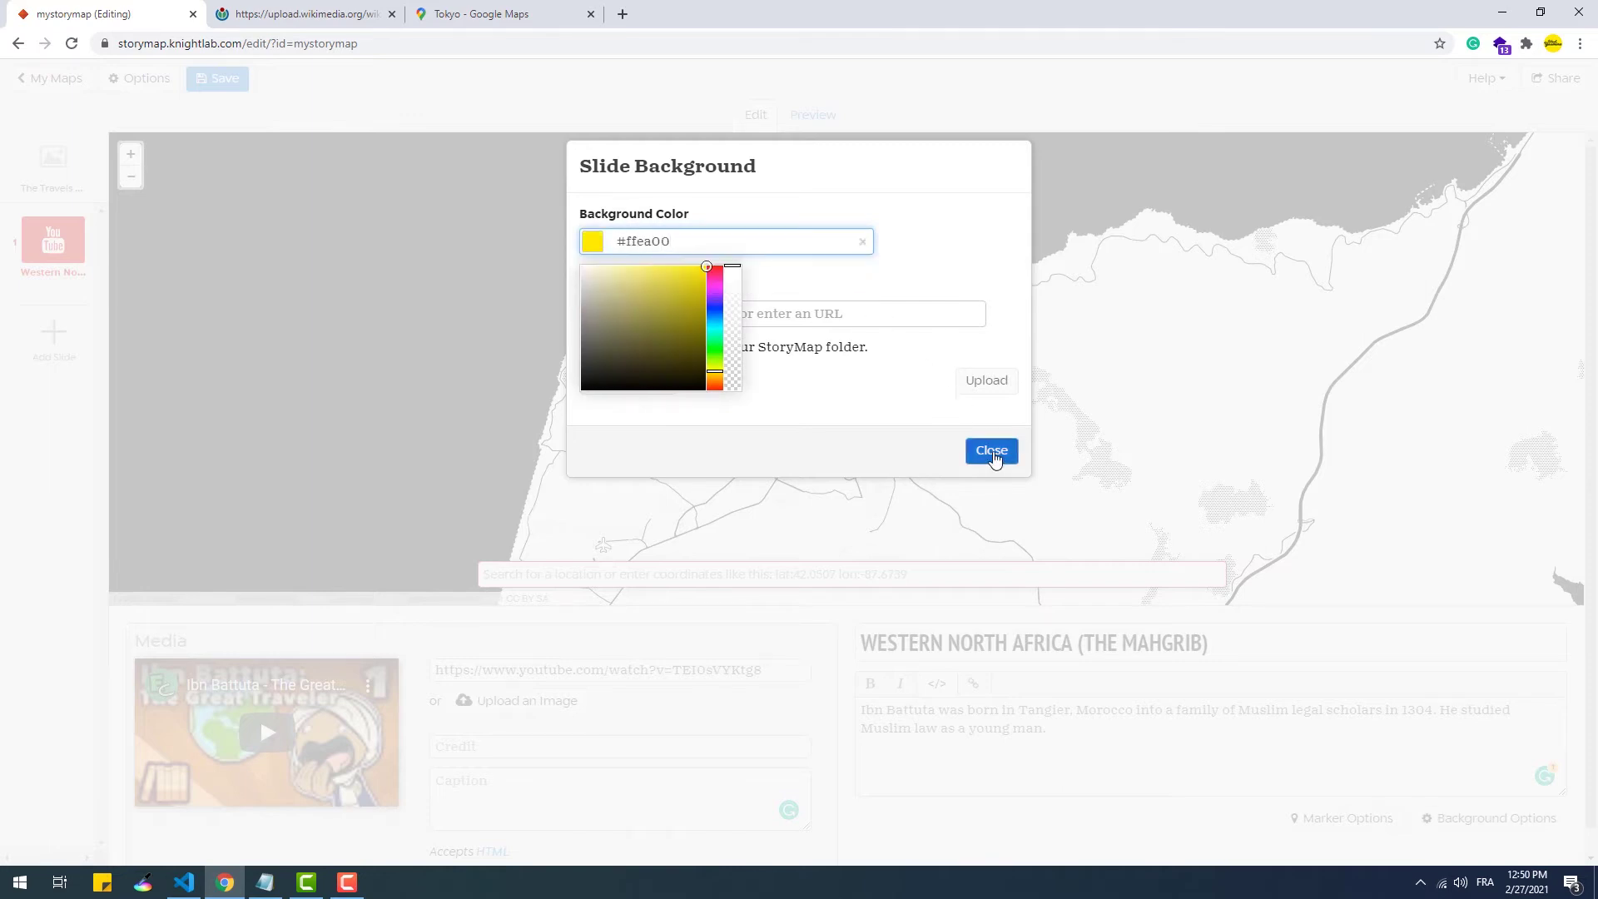
pyautogui.click(994, 454)
pyautogui.click(814, 116)
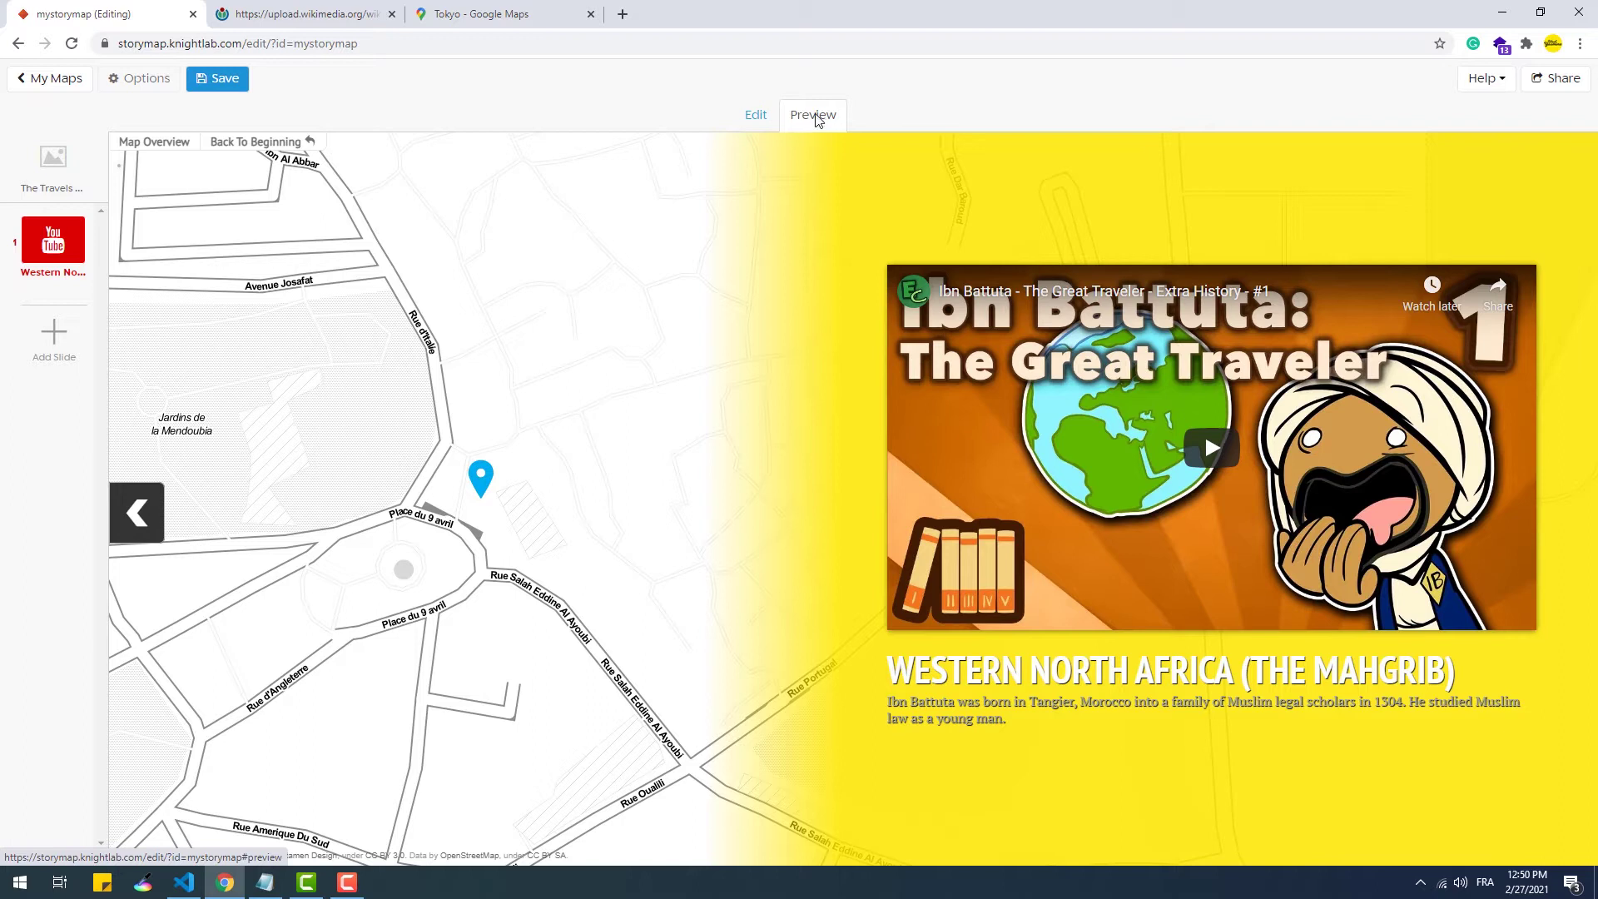
pyautogui.click(764, 116)
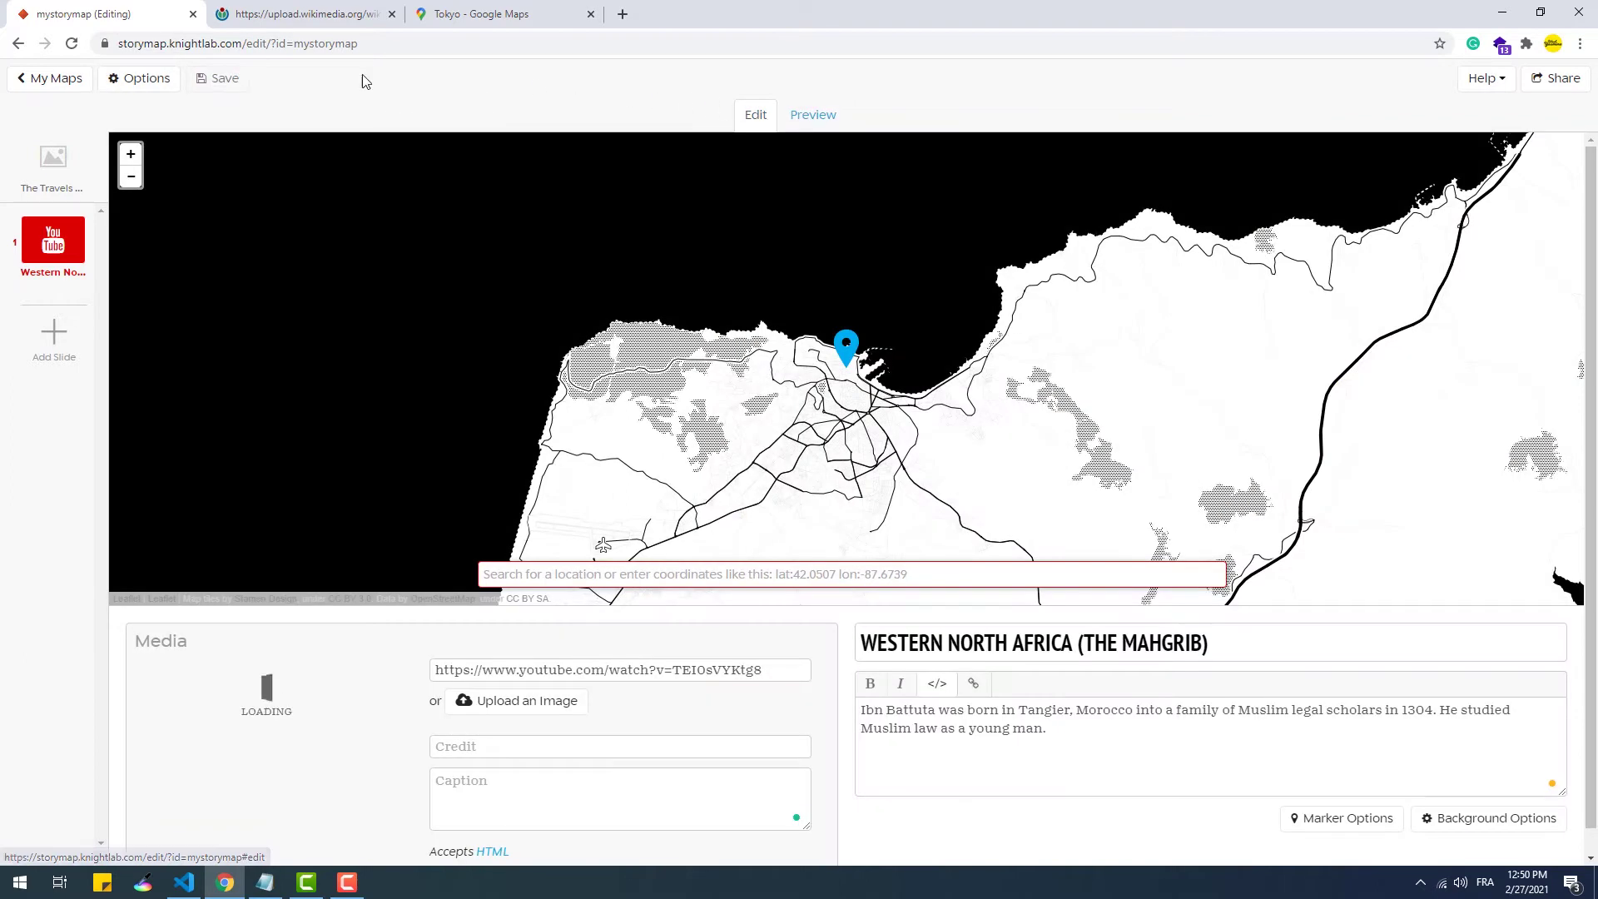
# Try the Stamen Maps: Toner Lines and Open Street Maps: Standard base maps.
pyautogui.click(148, 78)
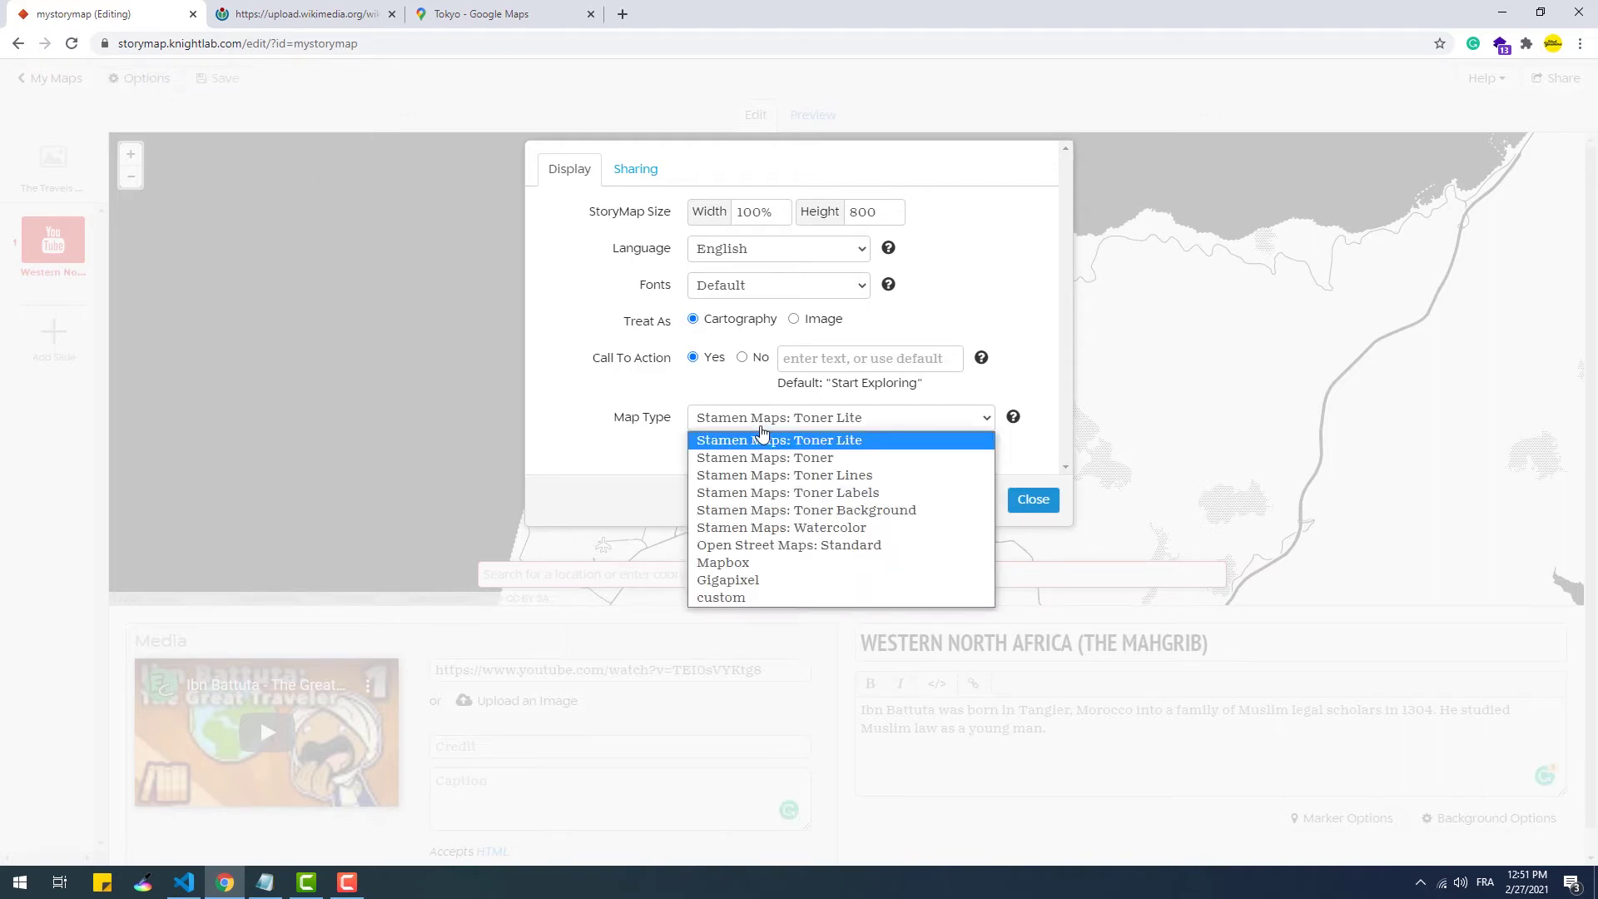
pyautogui.click(766, 474)
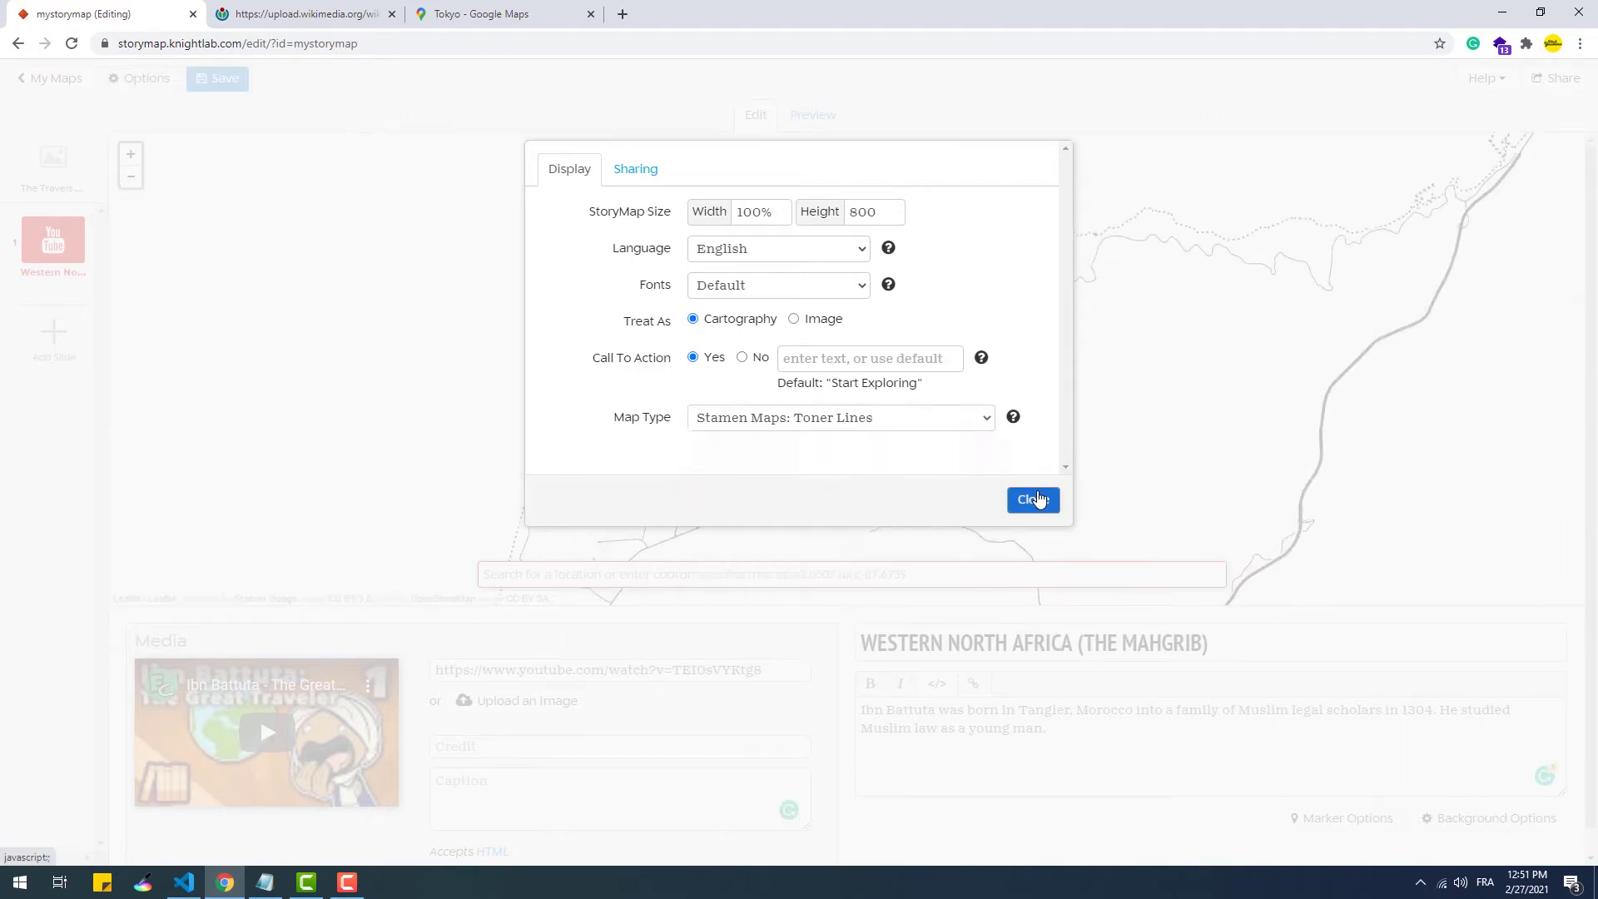
pyautogui.click(1032, 499)
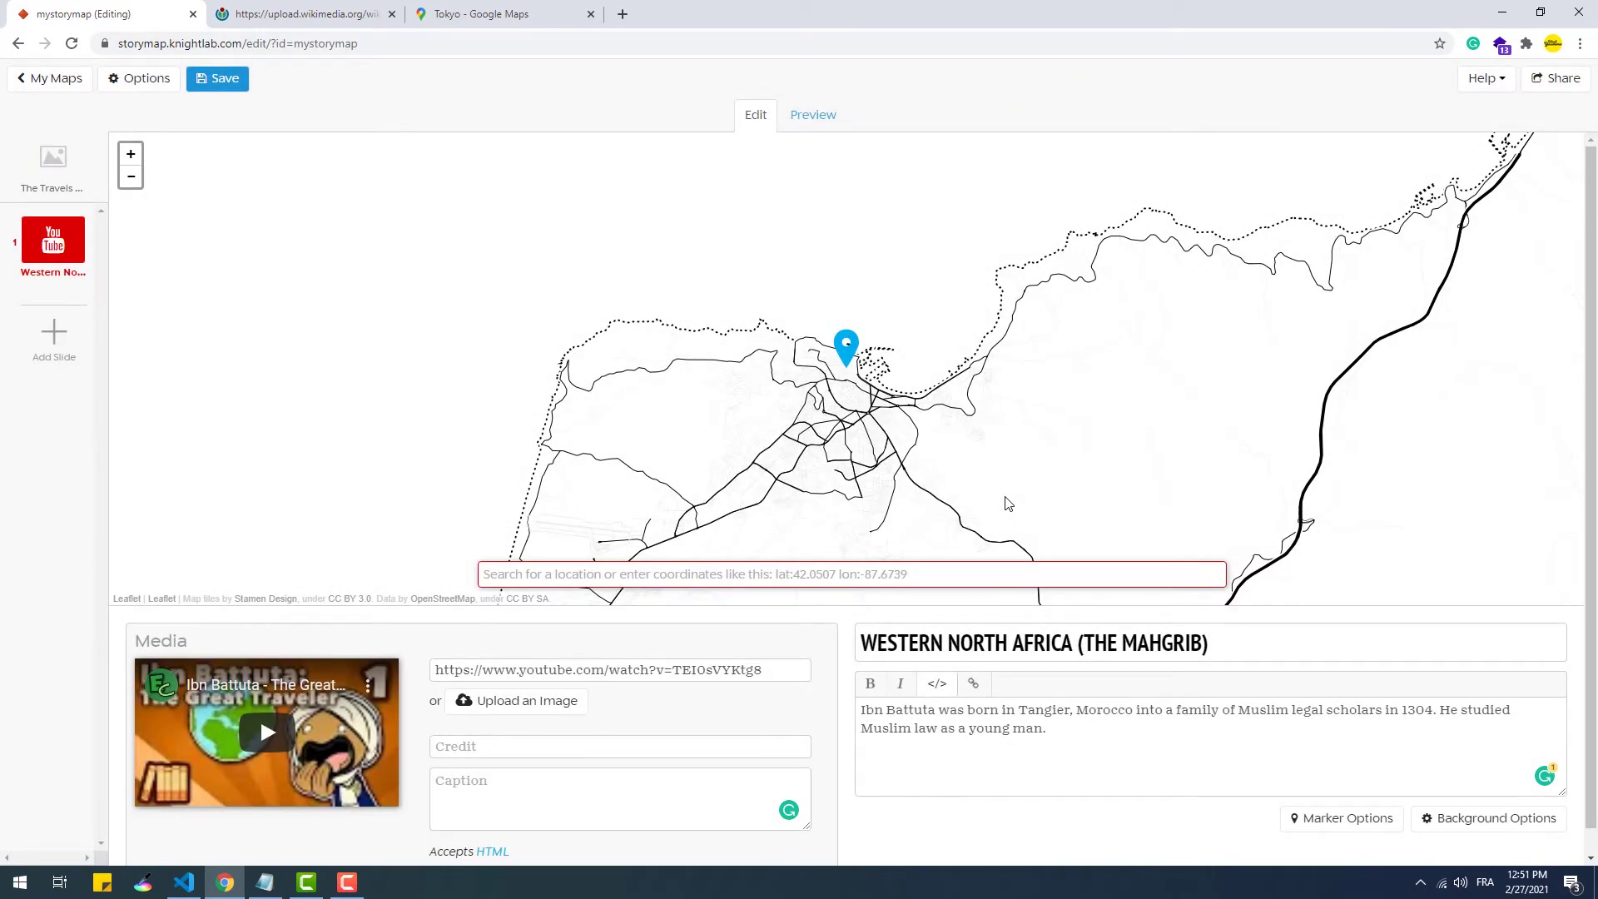
pyautogui.click(163, 86)
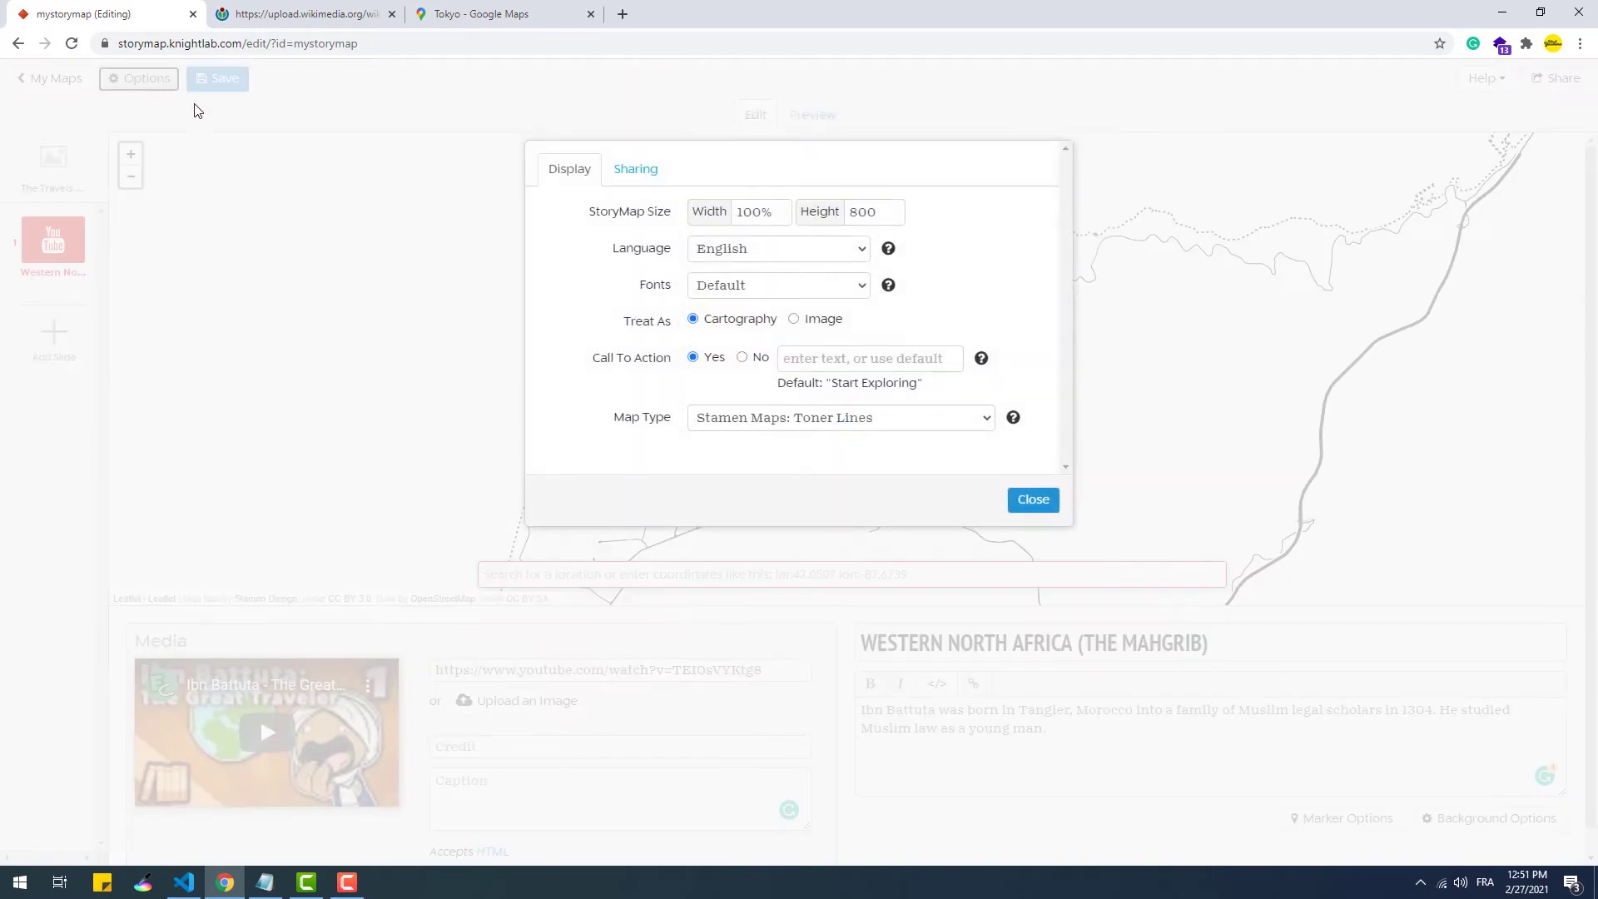
pyautogui.click(778, 424)
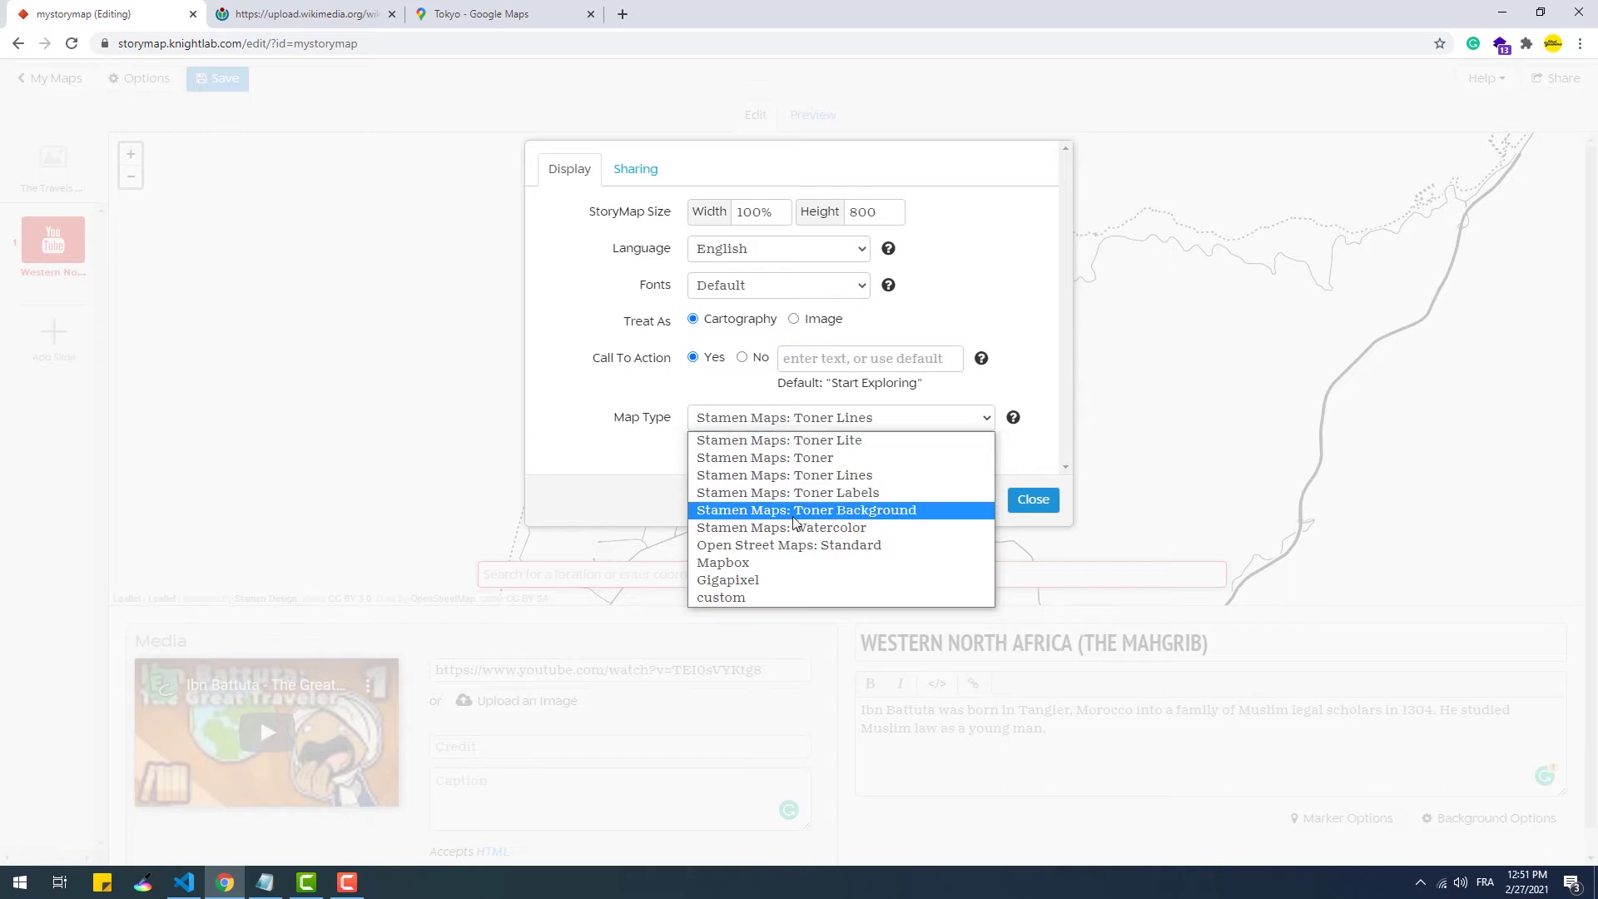
pyautogui.click(799, 545)
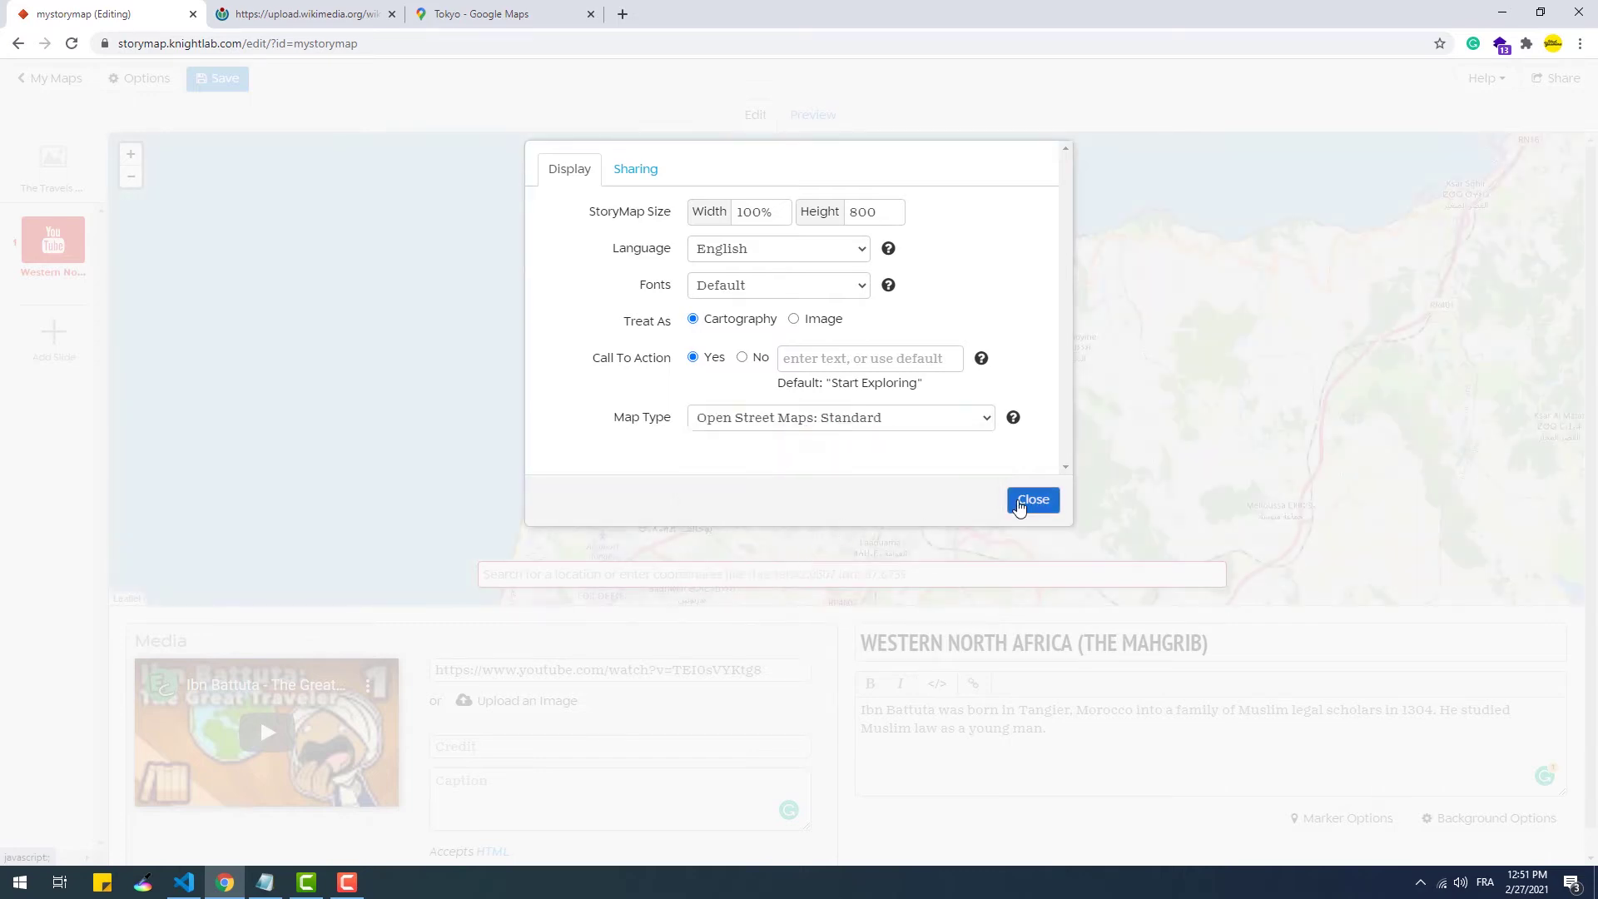
pyautogui.click(1032, 500)
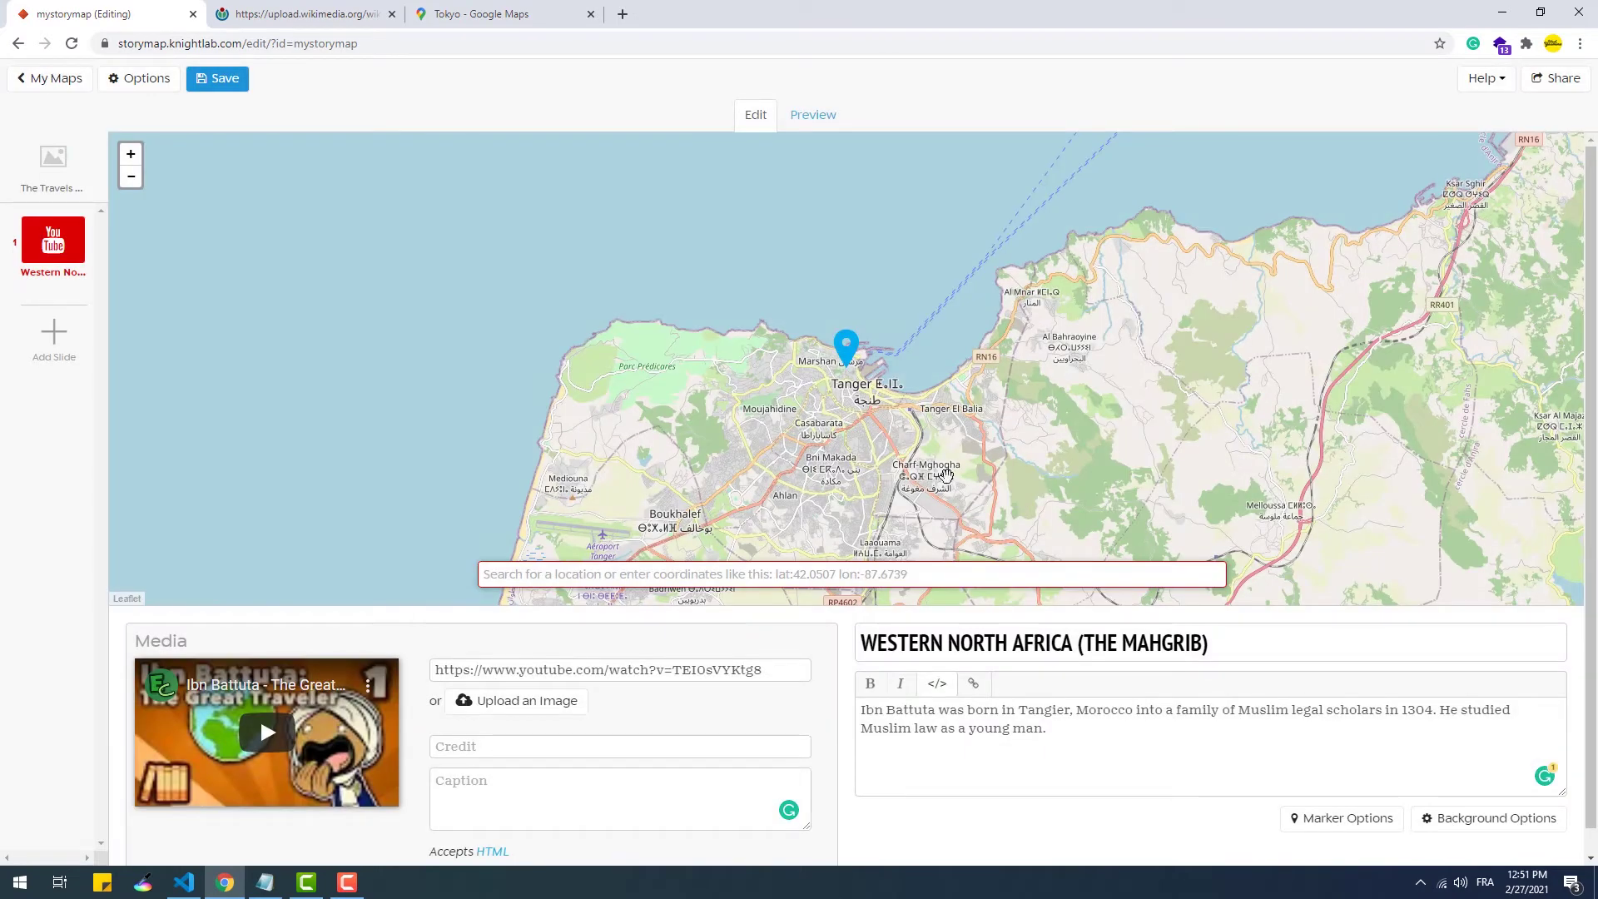
# Set the story's map type to Stamen Maps: Watercolor.
pyautogui.click(160, 83)
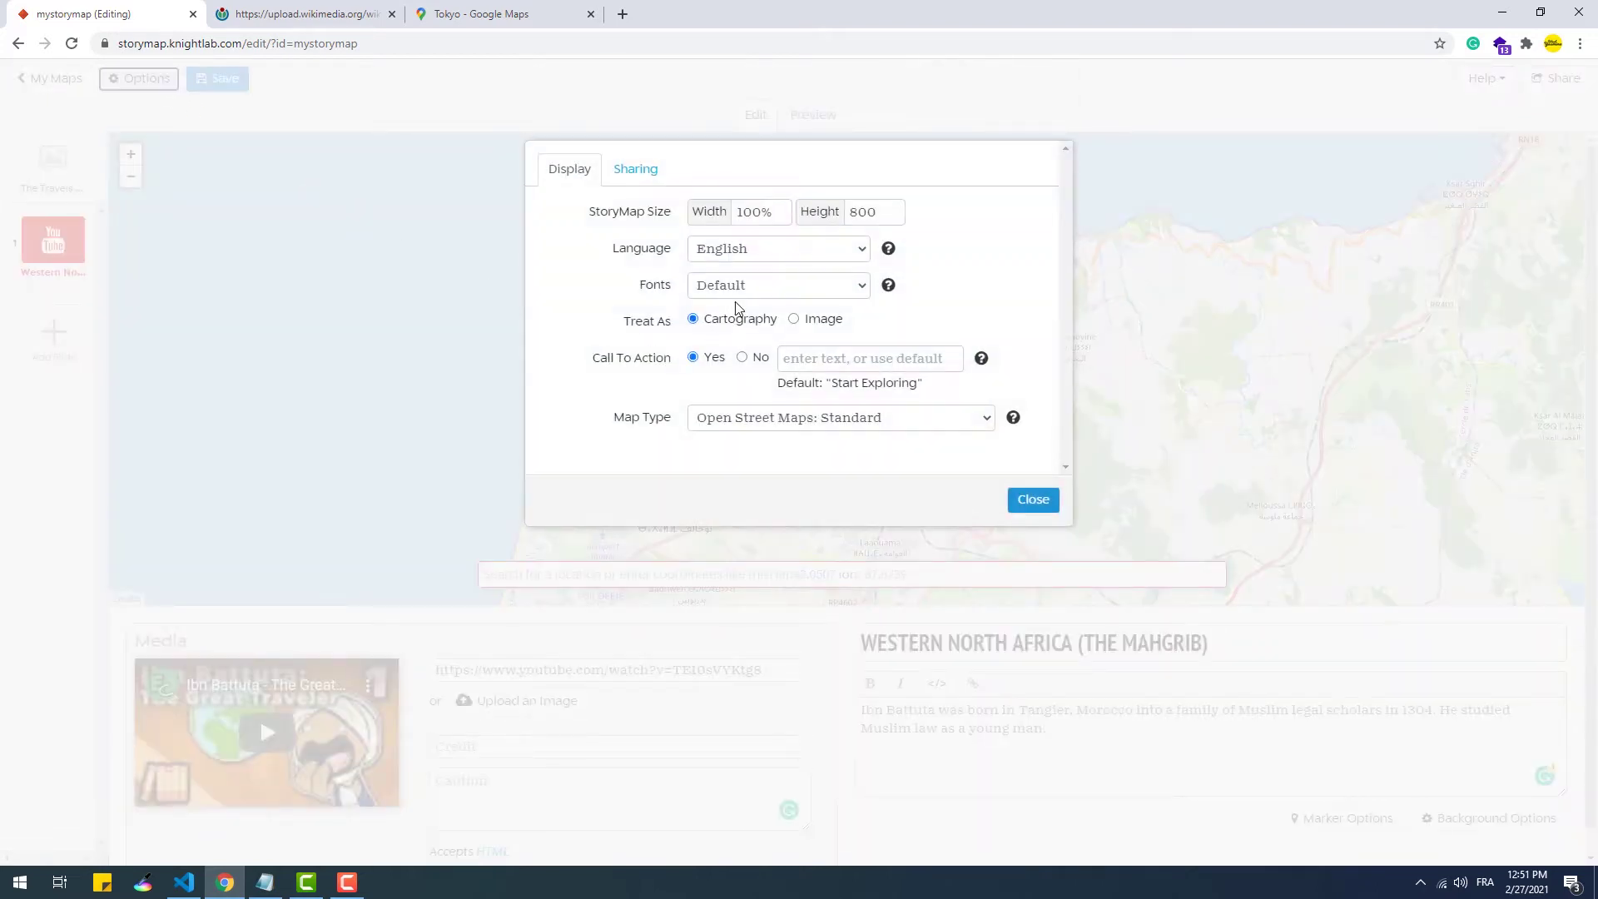
pyautogui.click(768, 423)
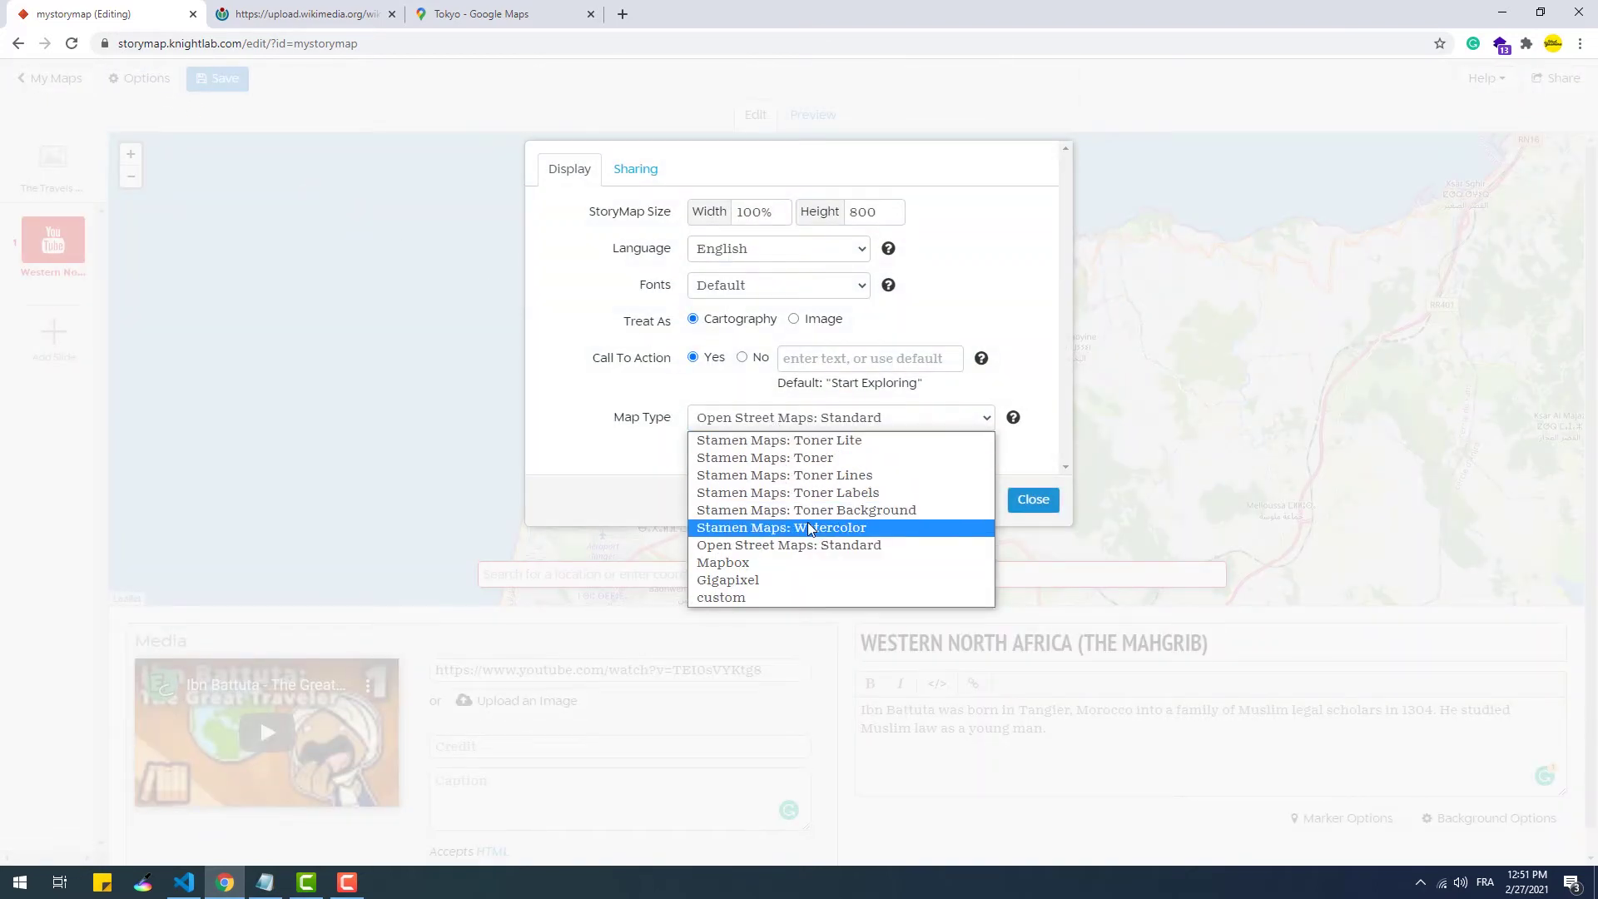
pyautogui.click(778, 528)
pyautogui.click(1023, 491)
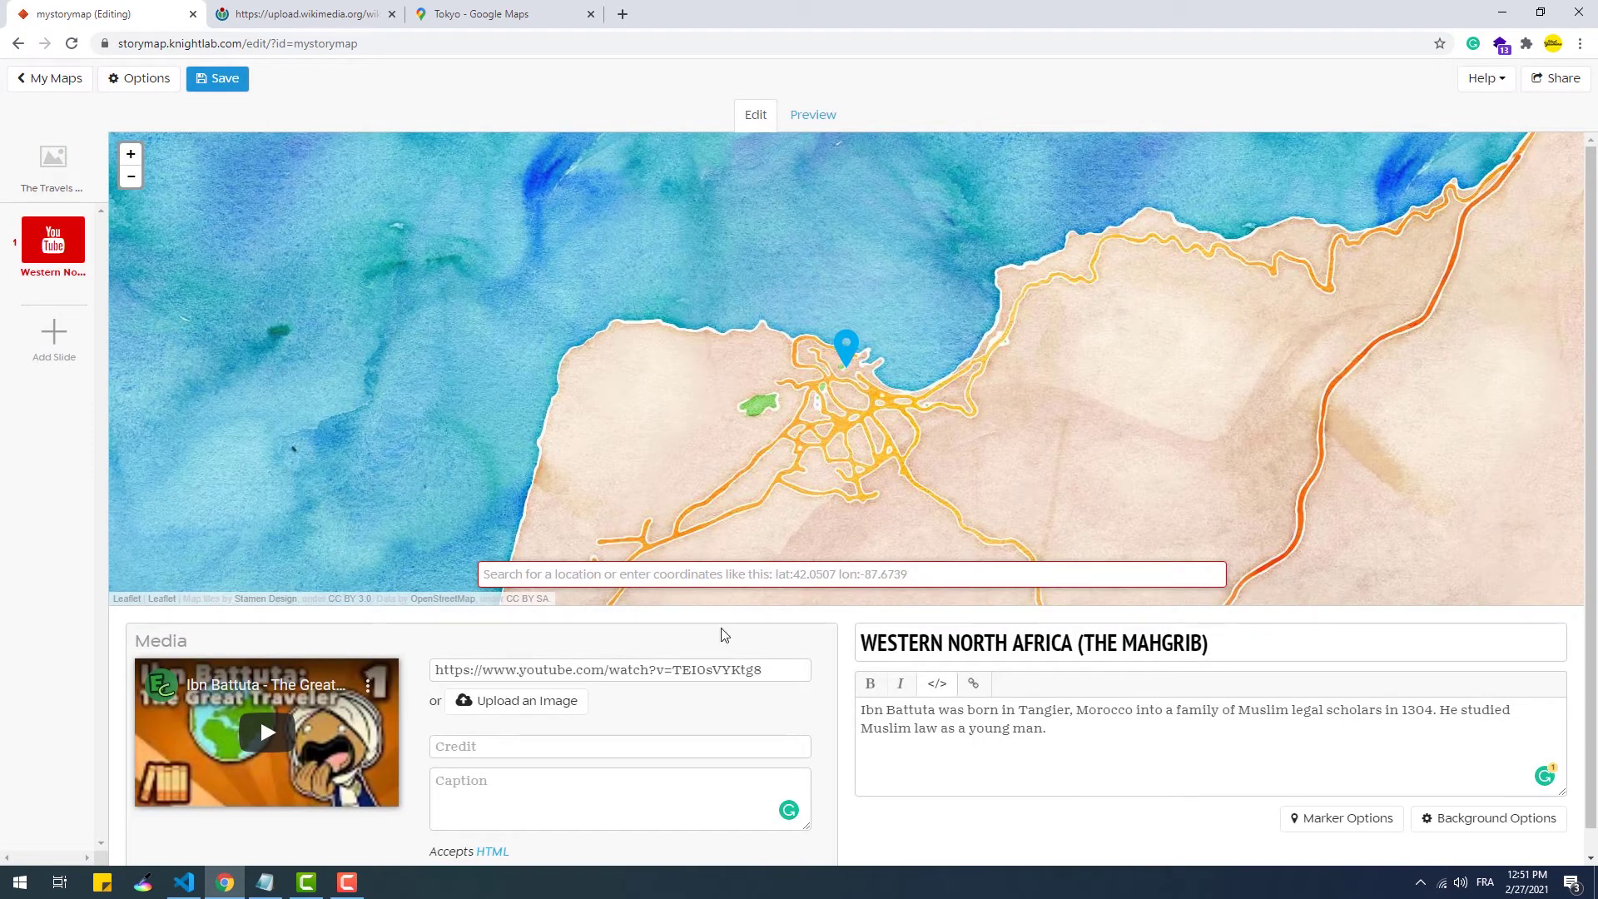
pyautogui.click(264, 882)
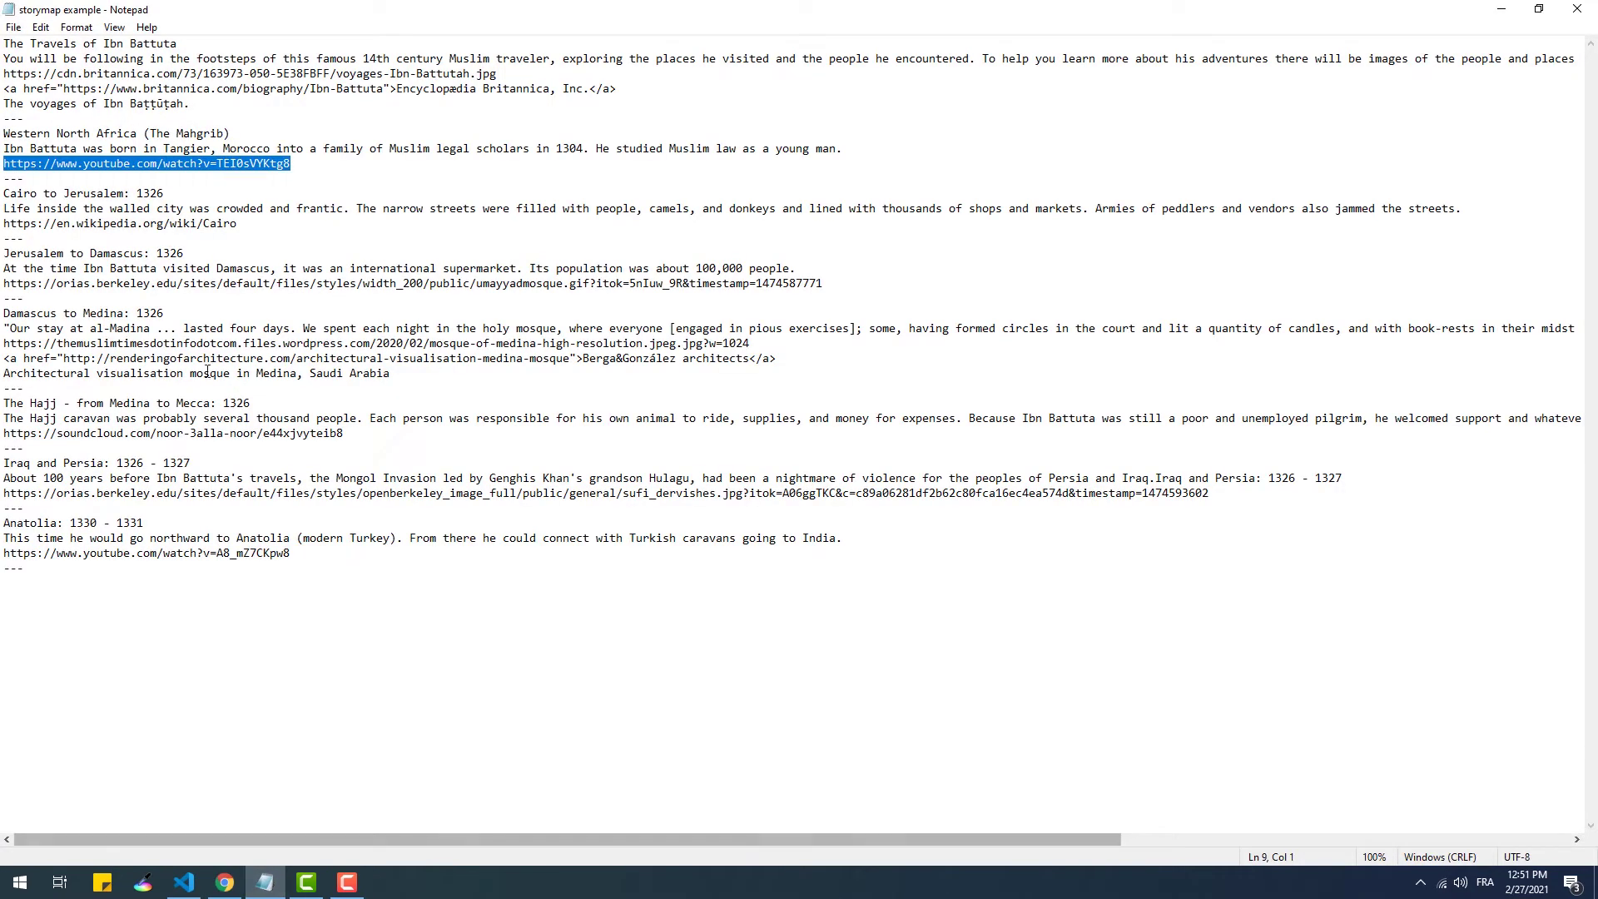
# Copy the Cairo headline from the notes and add a new slide located at Cairo.
pyautogui.moveTo(178, 196); pyautogui.dragTo(3, 192)
pyautogui.hotkey('ctrl', 'c')
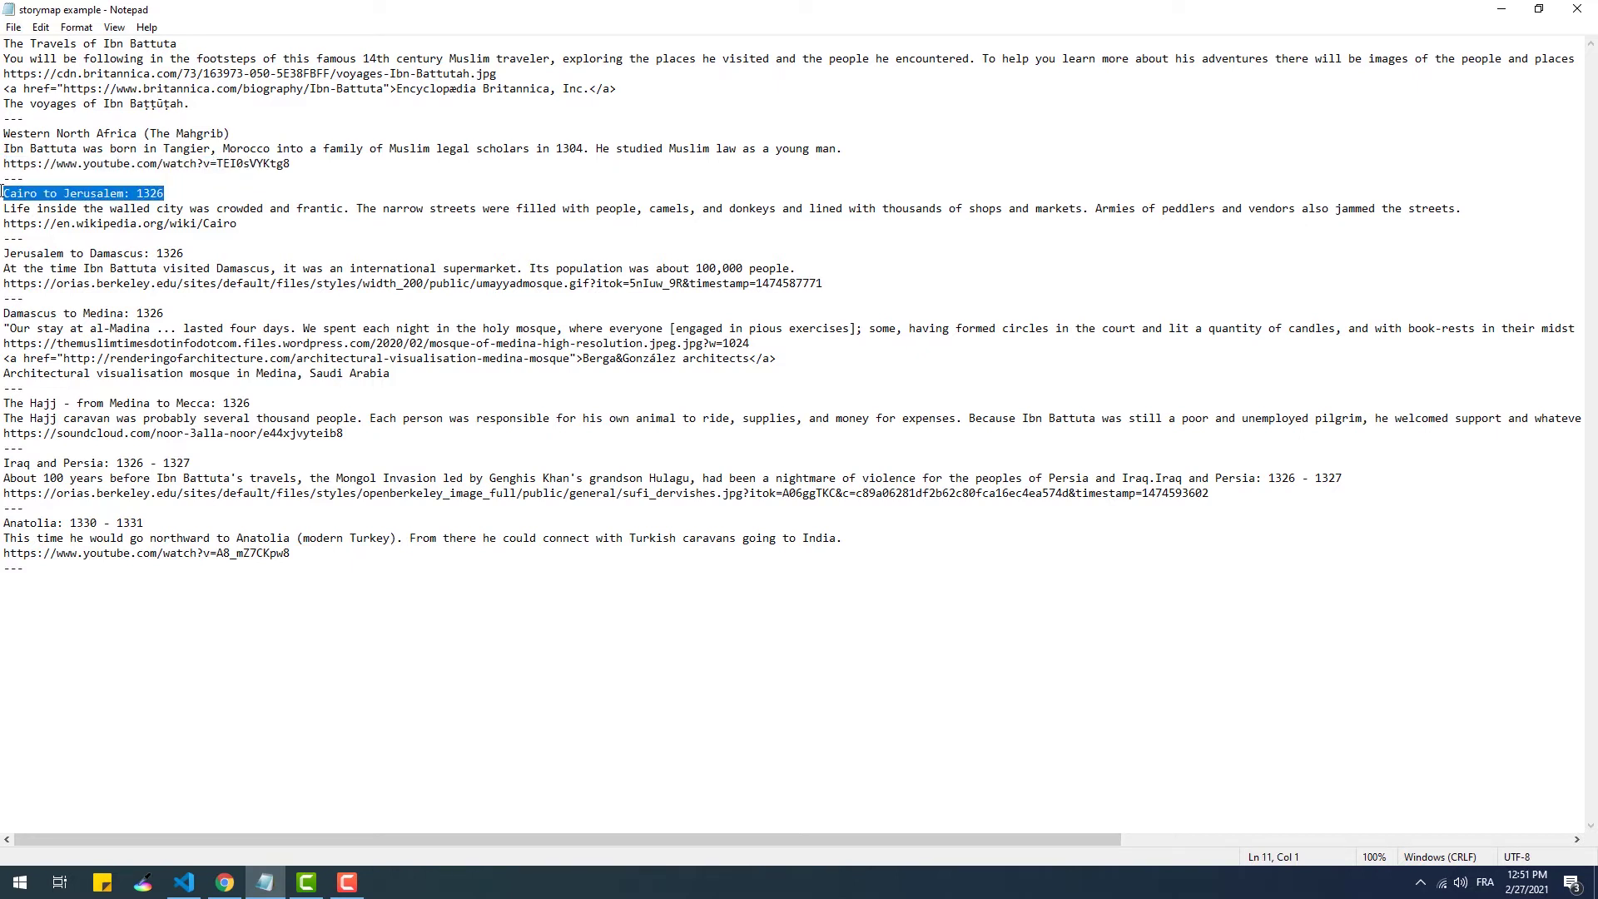
pyautogui.click(225, 883)
pyautogui.click(53, 408)
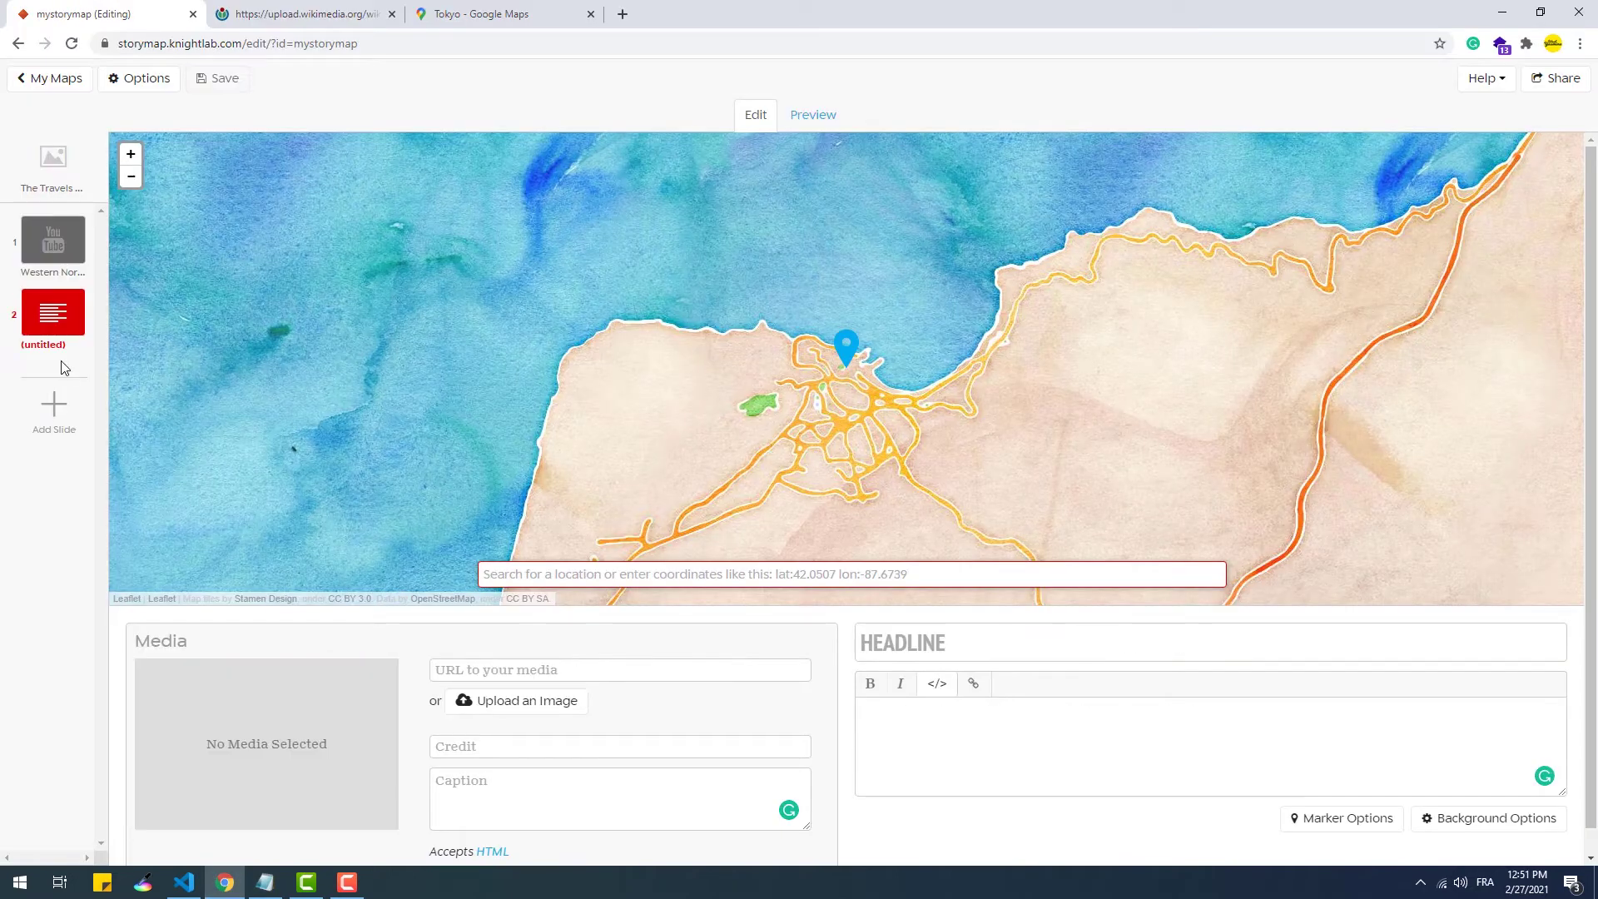
pyautogui.click(512, 573)
pyautogui.write('Cairo')
pyautogui.click(533, 607)
# Paste 'Cairo to Jerusalem: 1326' as the headline and the walled-city description as body text.
pyautogui.click(999, 642)
pyautogui.hotkey('ctrl', 'v')
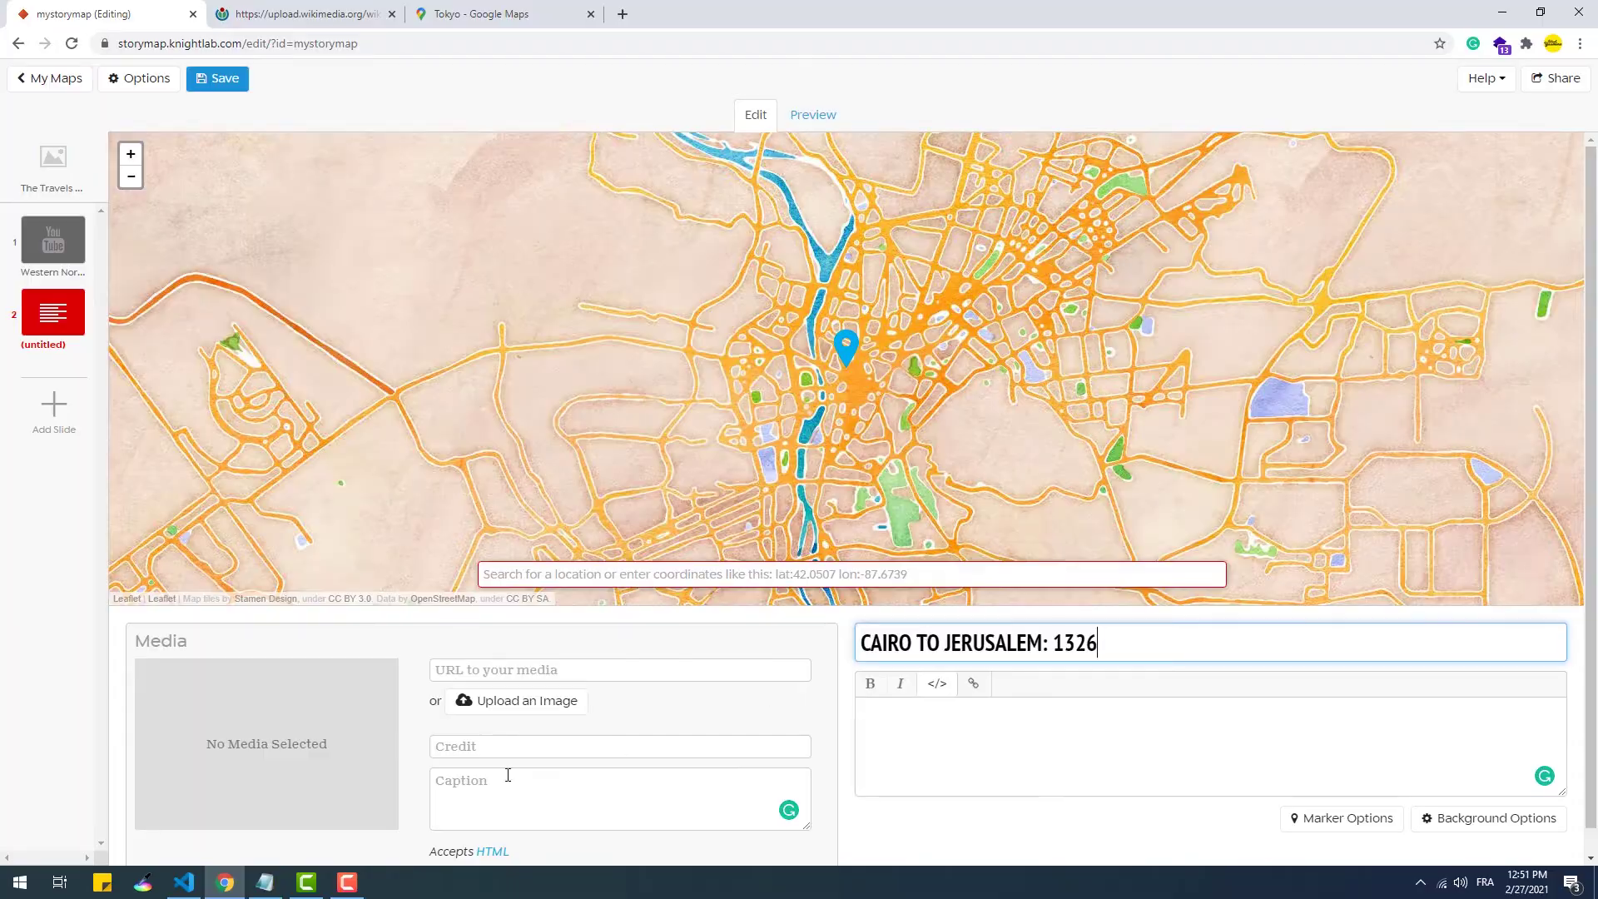
pyautogui.hotkey('alt', 'Tab')
pyautogui.moveTo(4, 209); pyautogui.dragTo(1463, 205)
pyautogui.hotkey('ctrl', 'c')
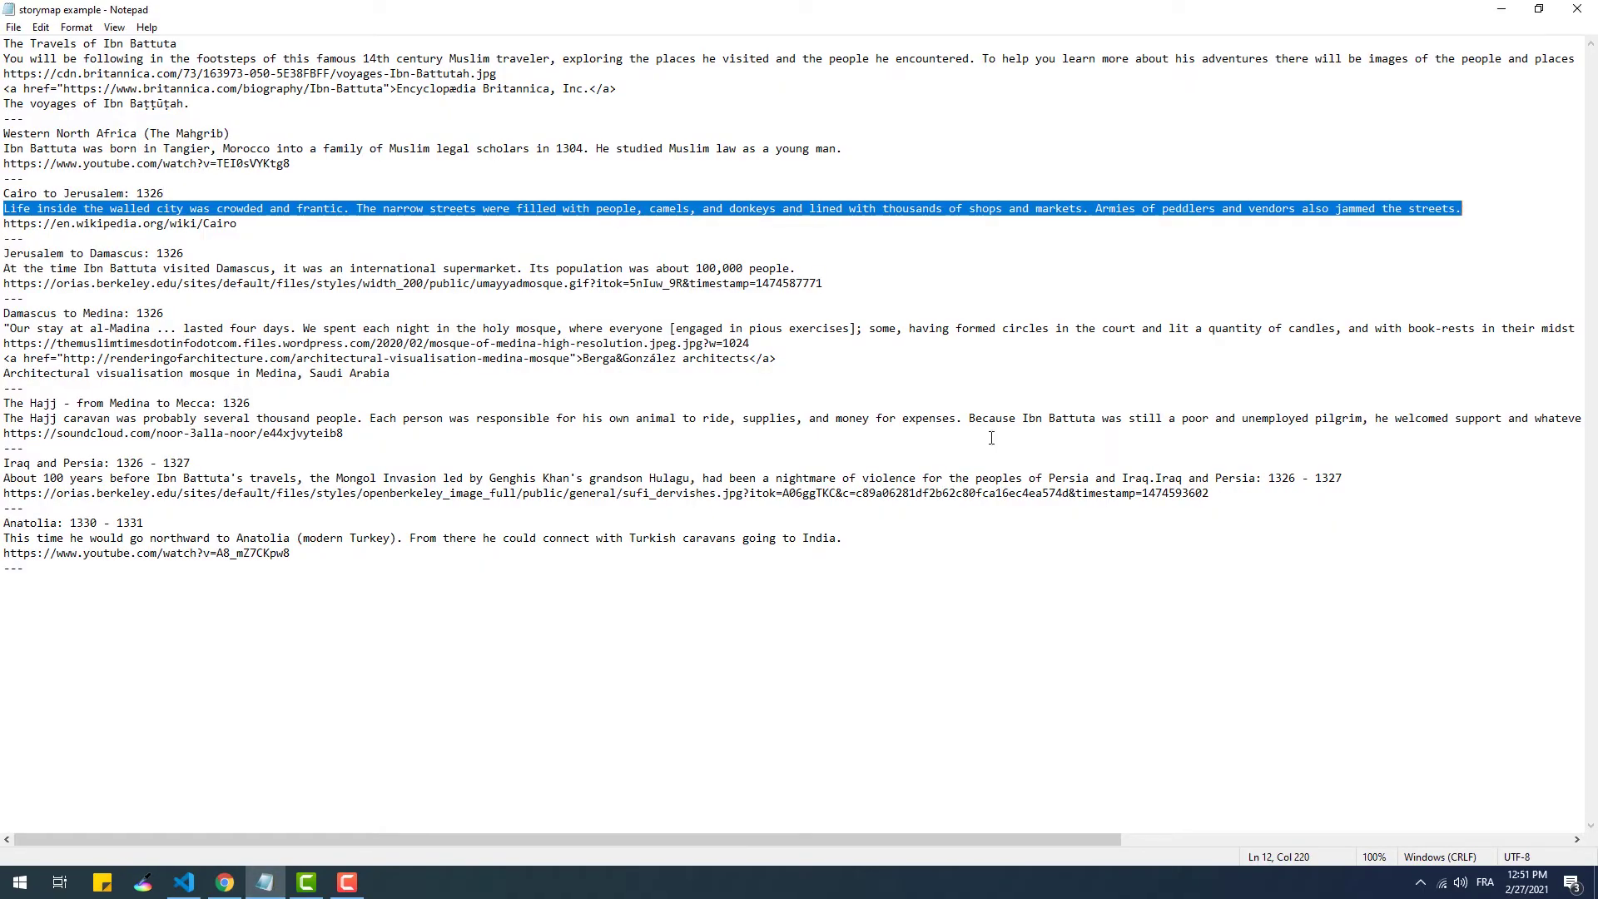
pyautogui.hotkey('alt', 'Tab')
pyautogui.click(859, 746)
pyautogui.hotkey('ctrl', 'v')
# Add the Wikipedia Cairo page link as the slide's media.
pyautogui.hotkey('alt', 'Tab')
pyautogui.moveTo(238, 223); pyautogui.dragTo(3, 225)
pyautogui.hotkey('alt', 'Tab')
pyautogui.click(540, 673)
pyautogui.write('https://en.wikipedia.org/wiki/Cairo')
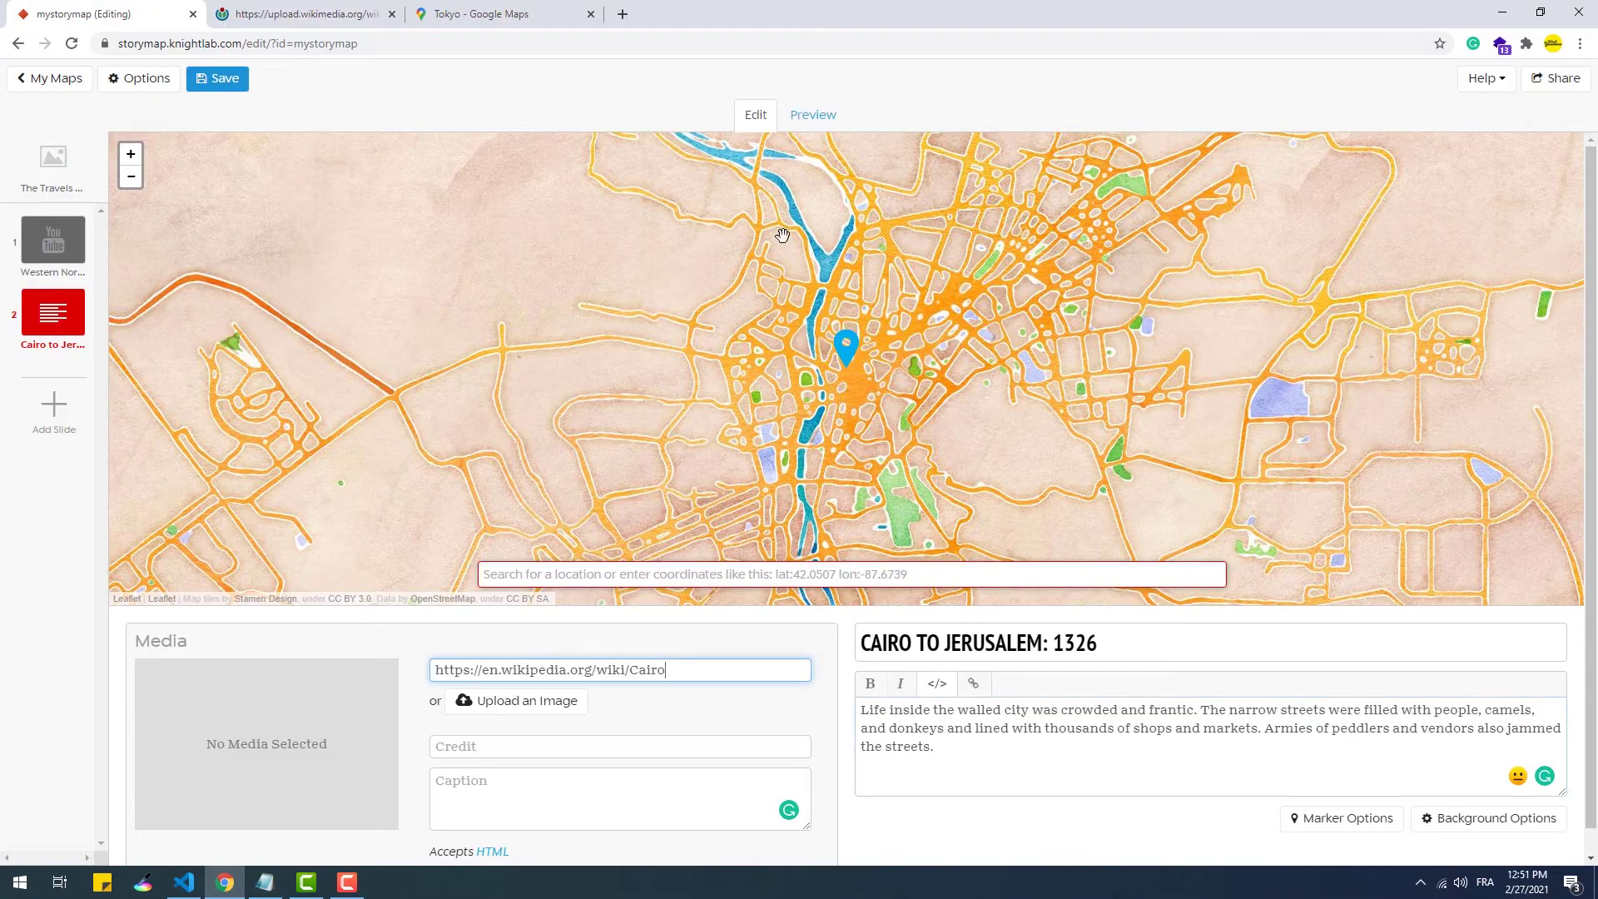
# Preview the story, view the Western North Africa slide, then return to editing.
pyautogui.click(813, 118)
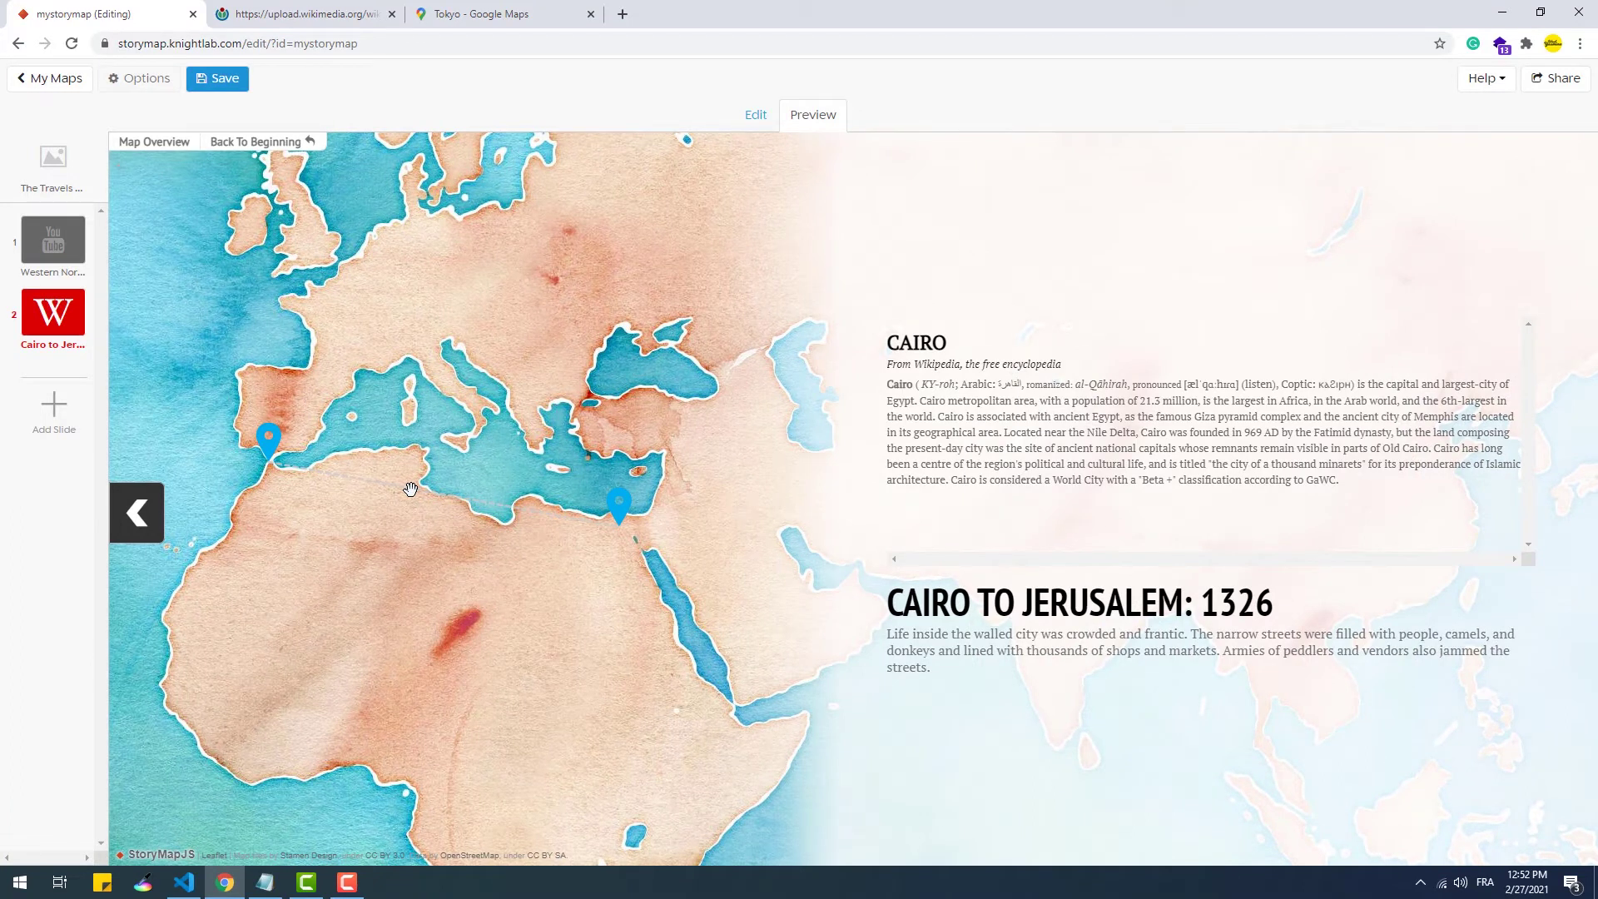
pyautogui.click(83, 267)
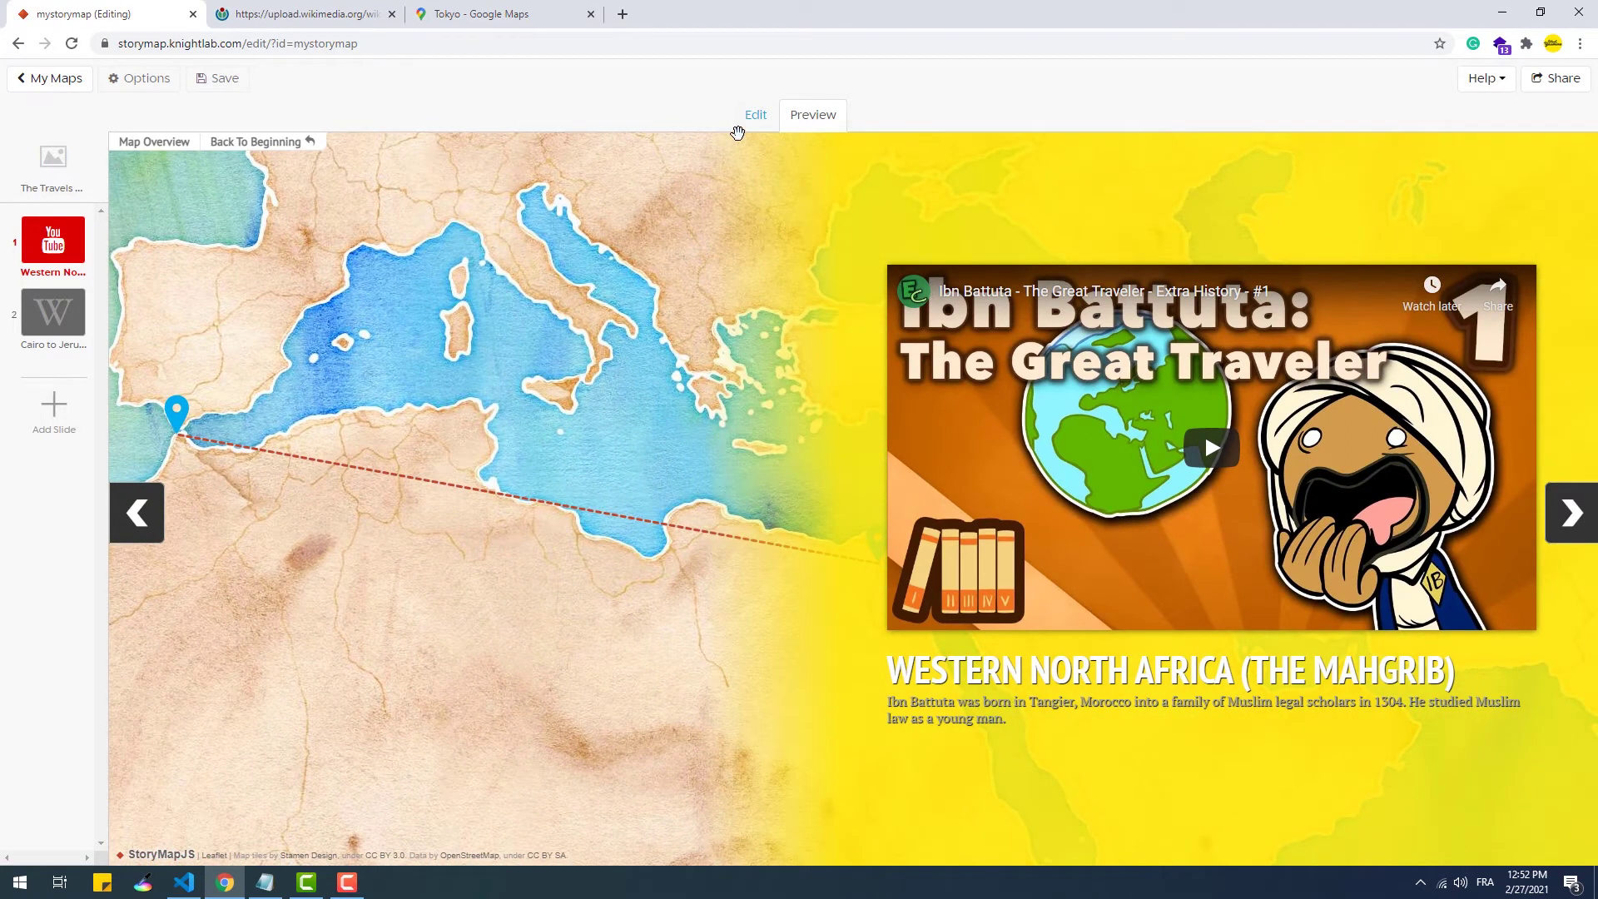
pyautogui.click(754, 119)
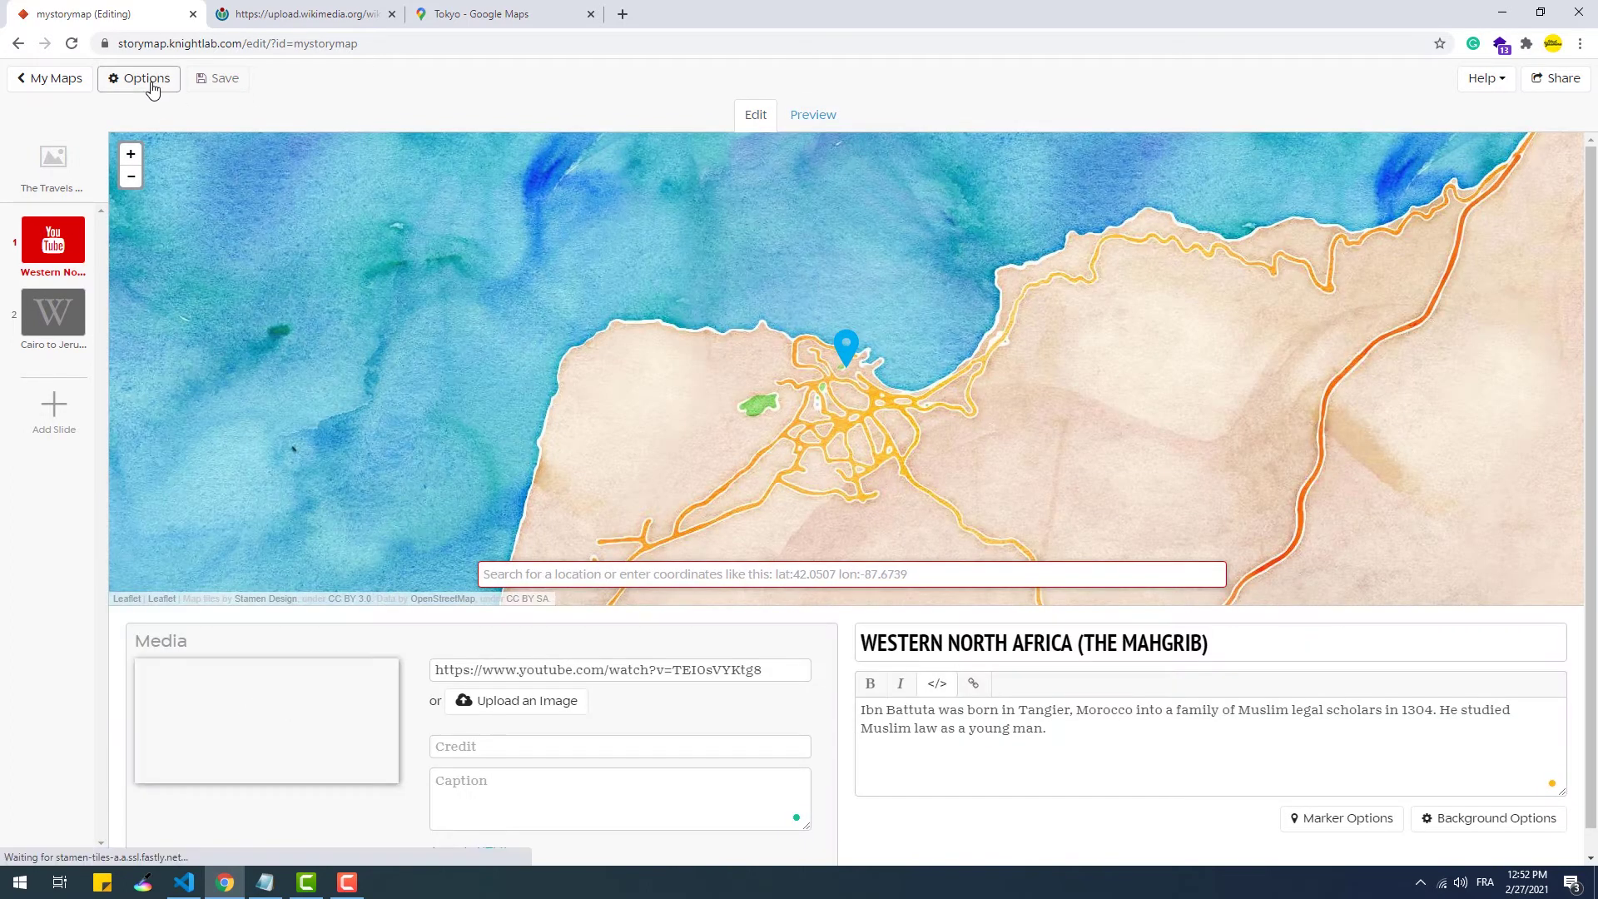
# Try the story map as Treat As Image and check it in preview around Tangier.
pyautogui.click(151, 85)
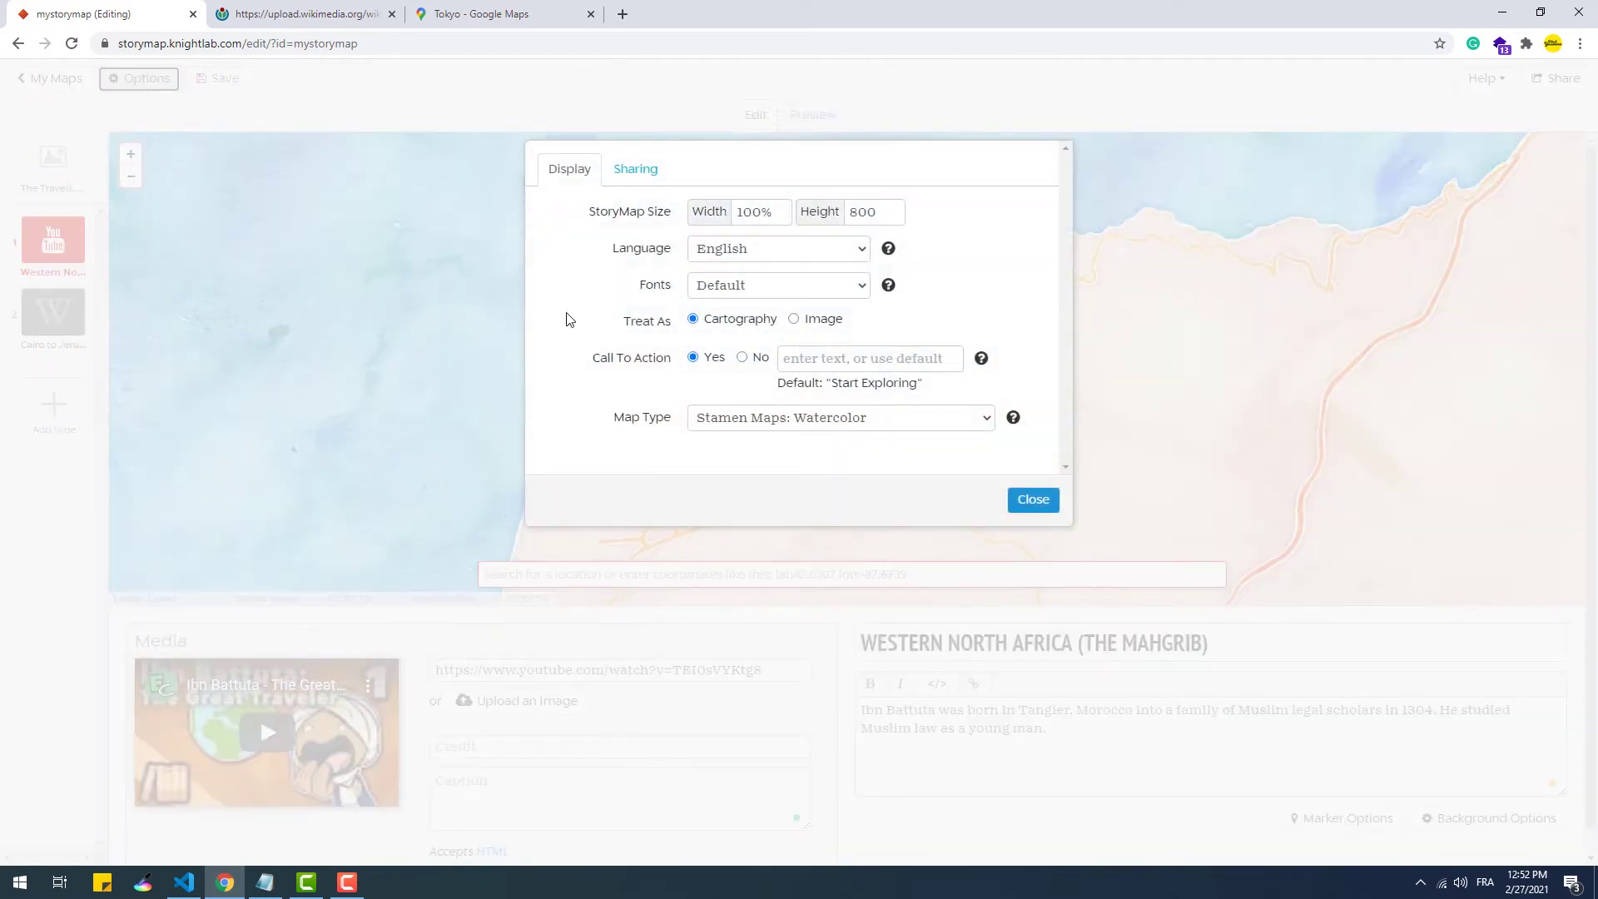
pyautogui.click(793, 321)
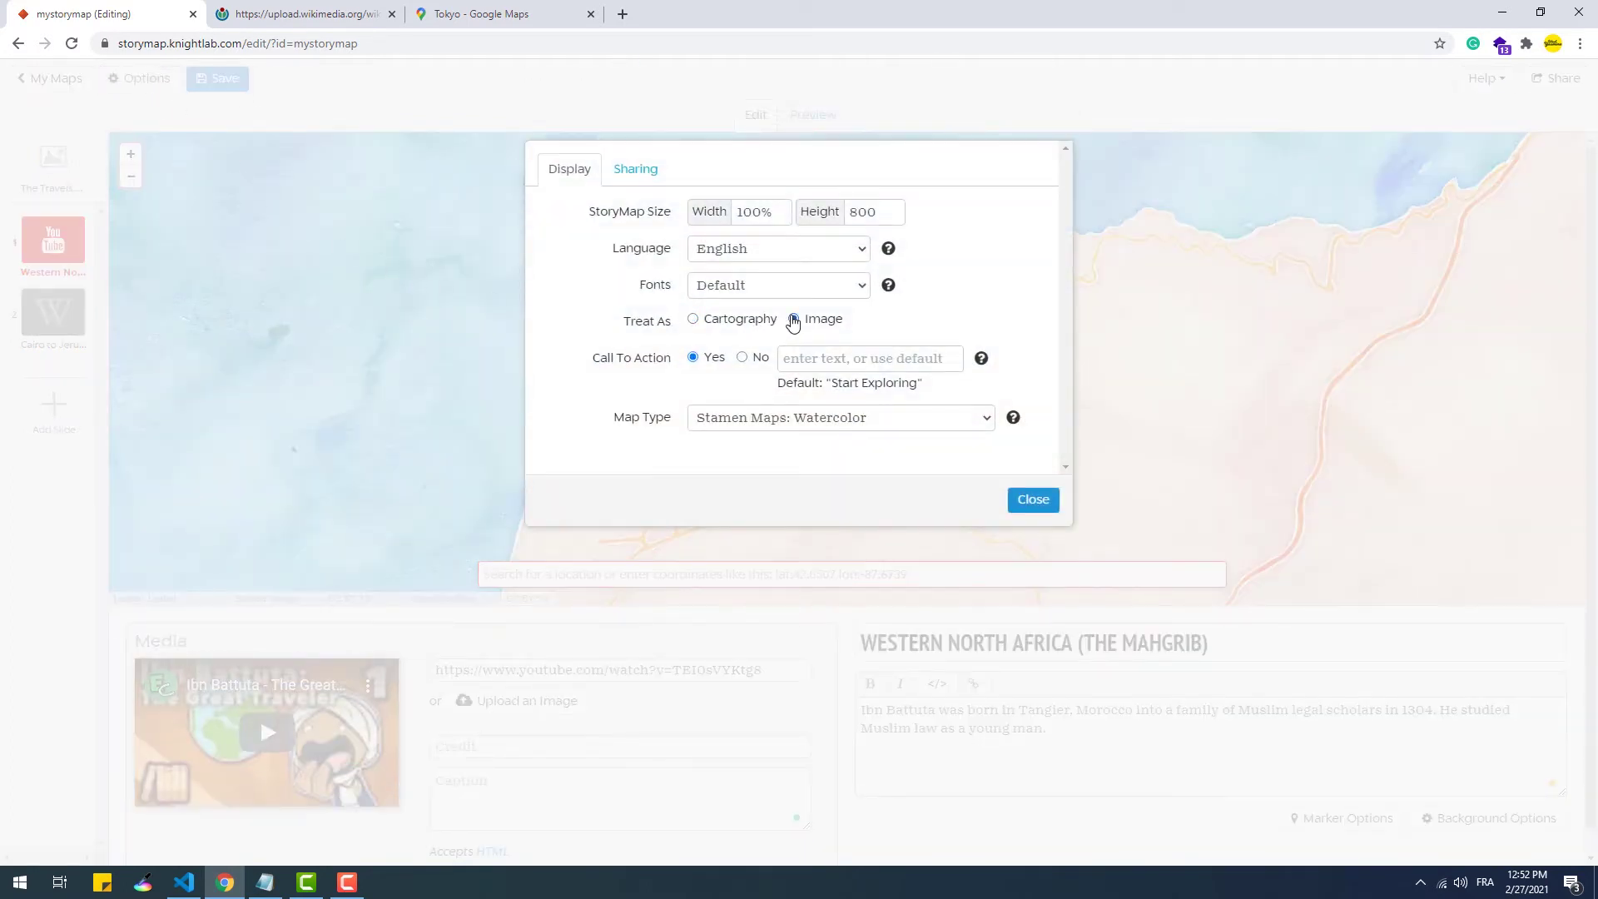
pyautogui.click(1031, 500)
pyautogui.click(823, 117)
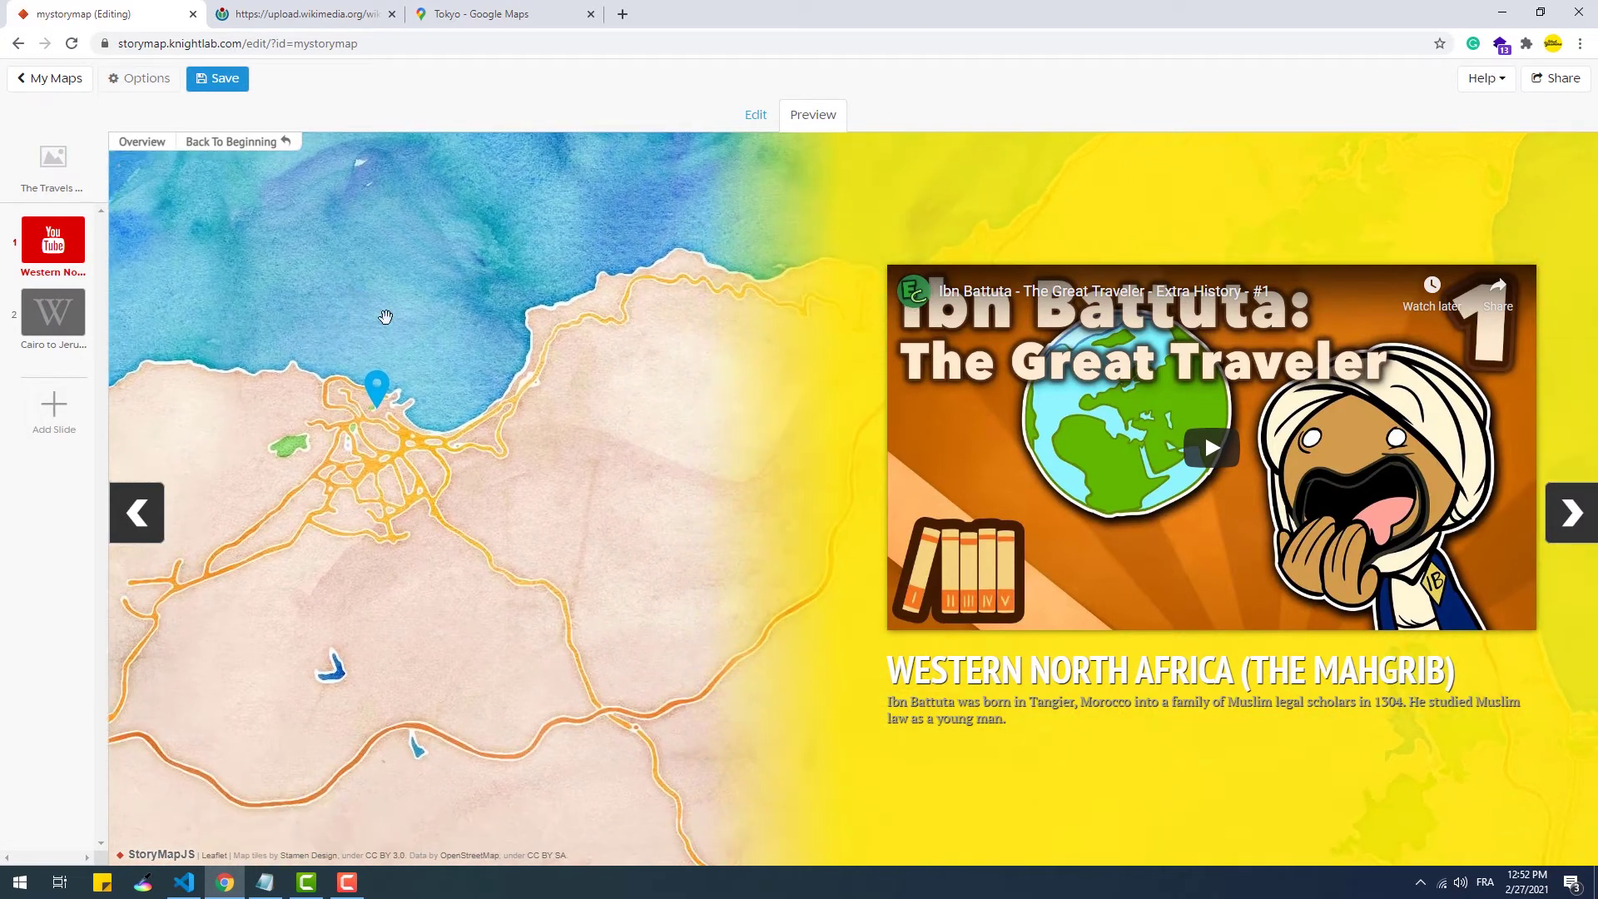
pyautogui.moveTo(466, 370); pyautogui.dragTo(535, 377)
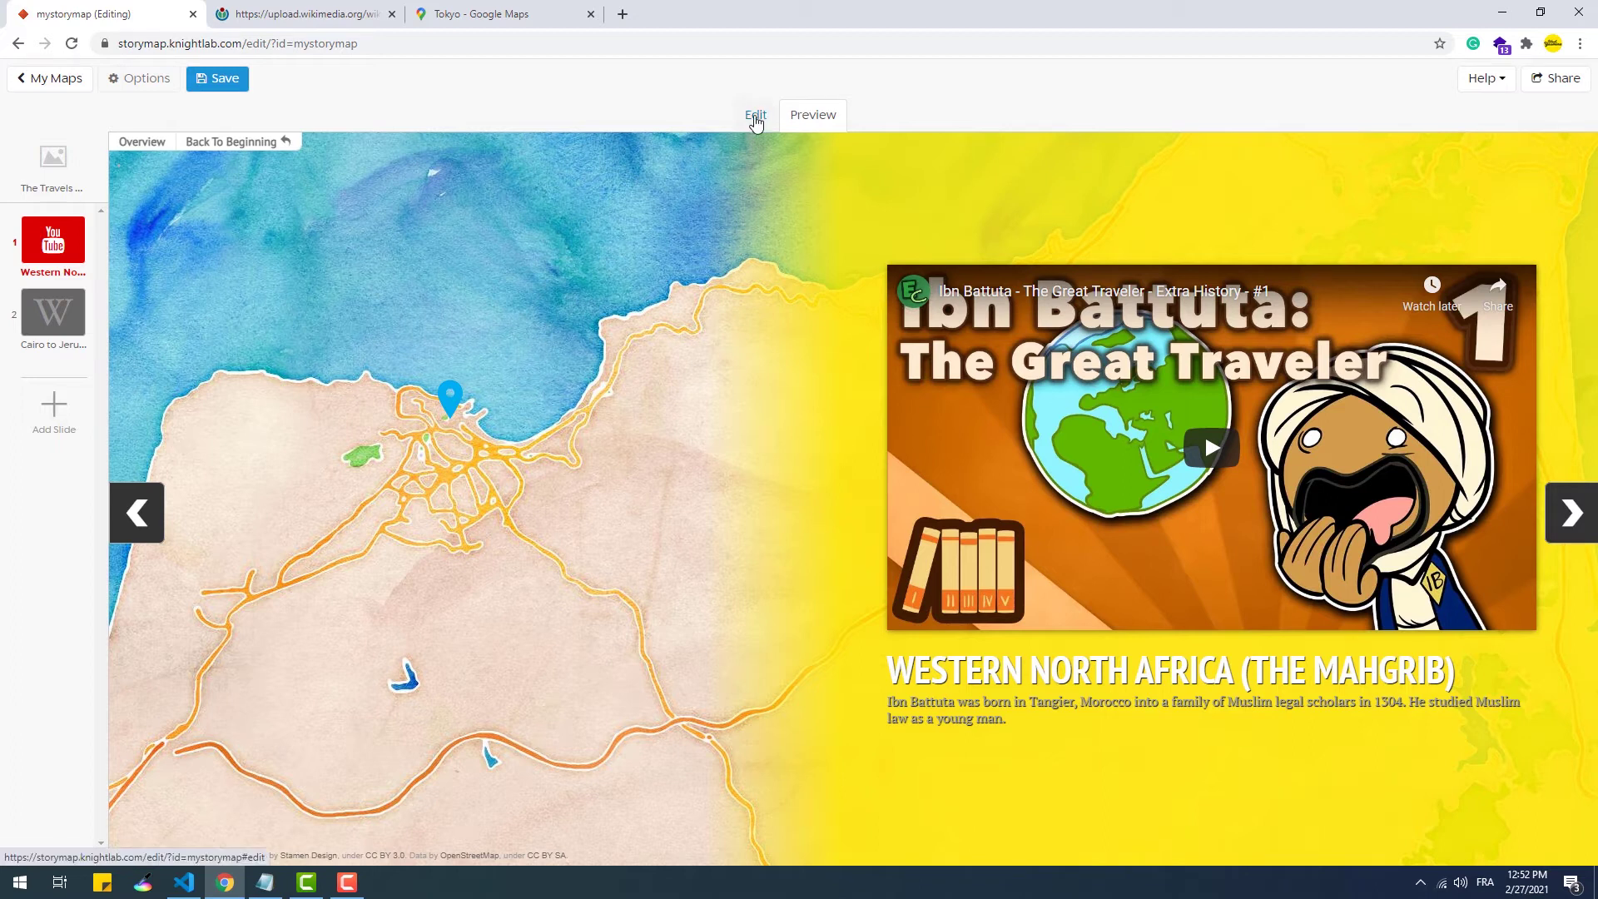
pyautogui.click(755, 118)
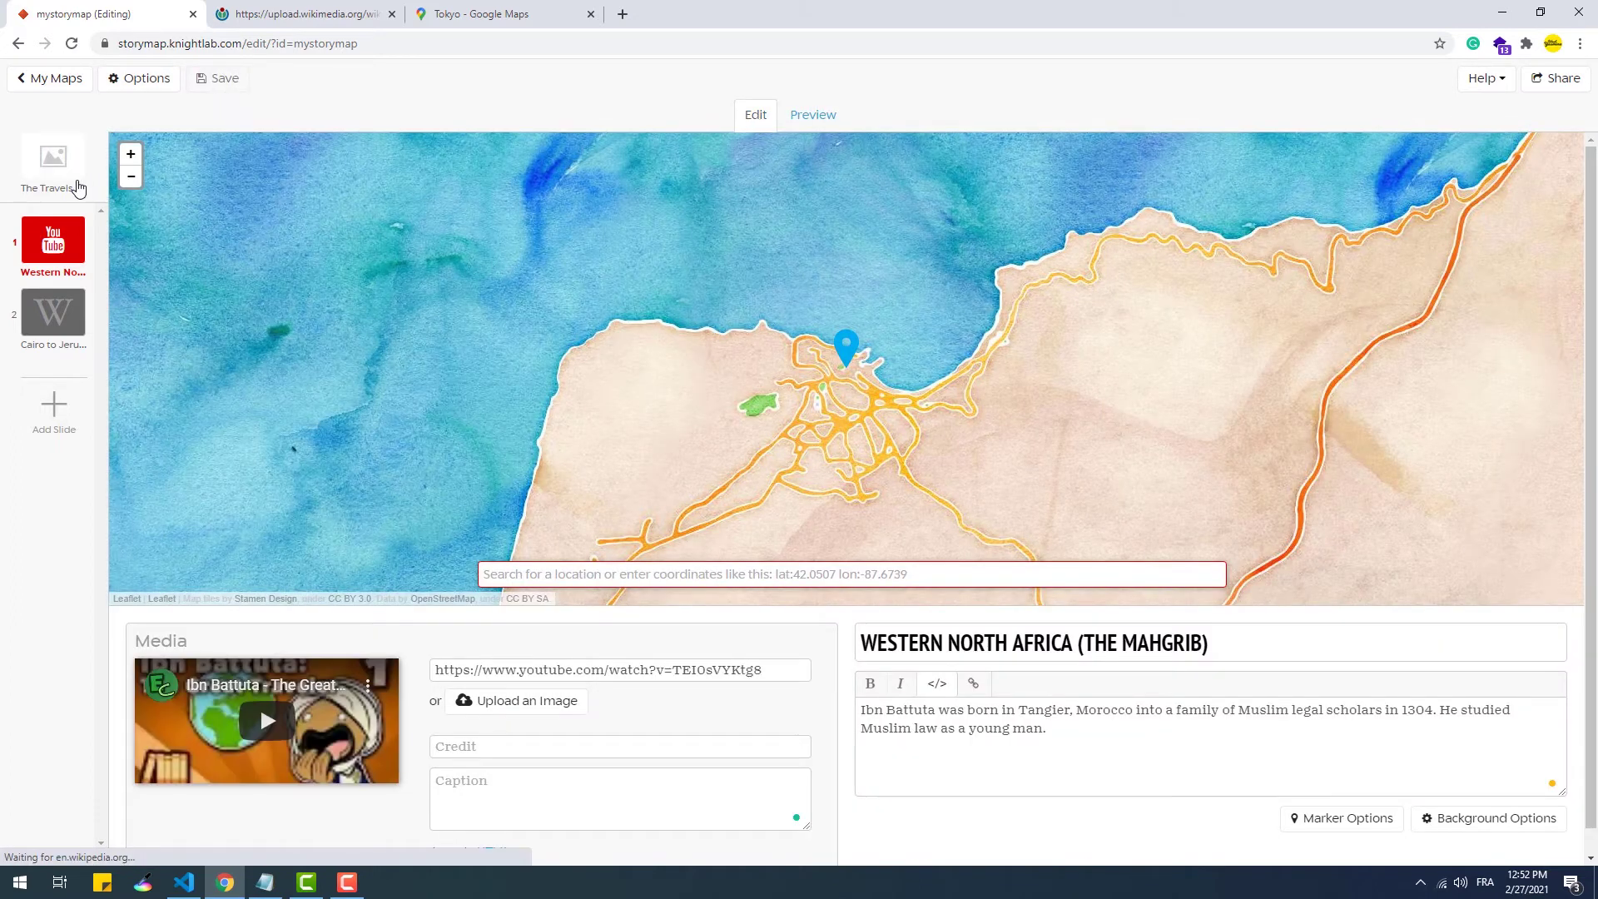
# Switch the story back to Treat As Cartography and preview the Western North Africa slide.
pyautogui.click(77, 188)
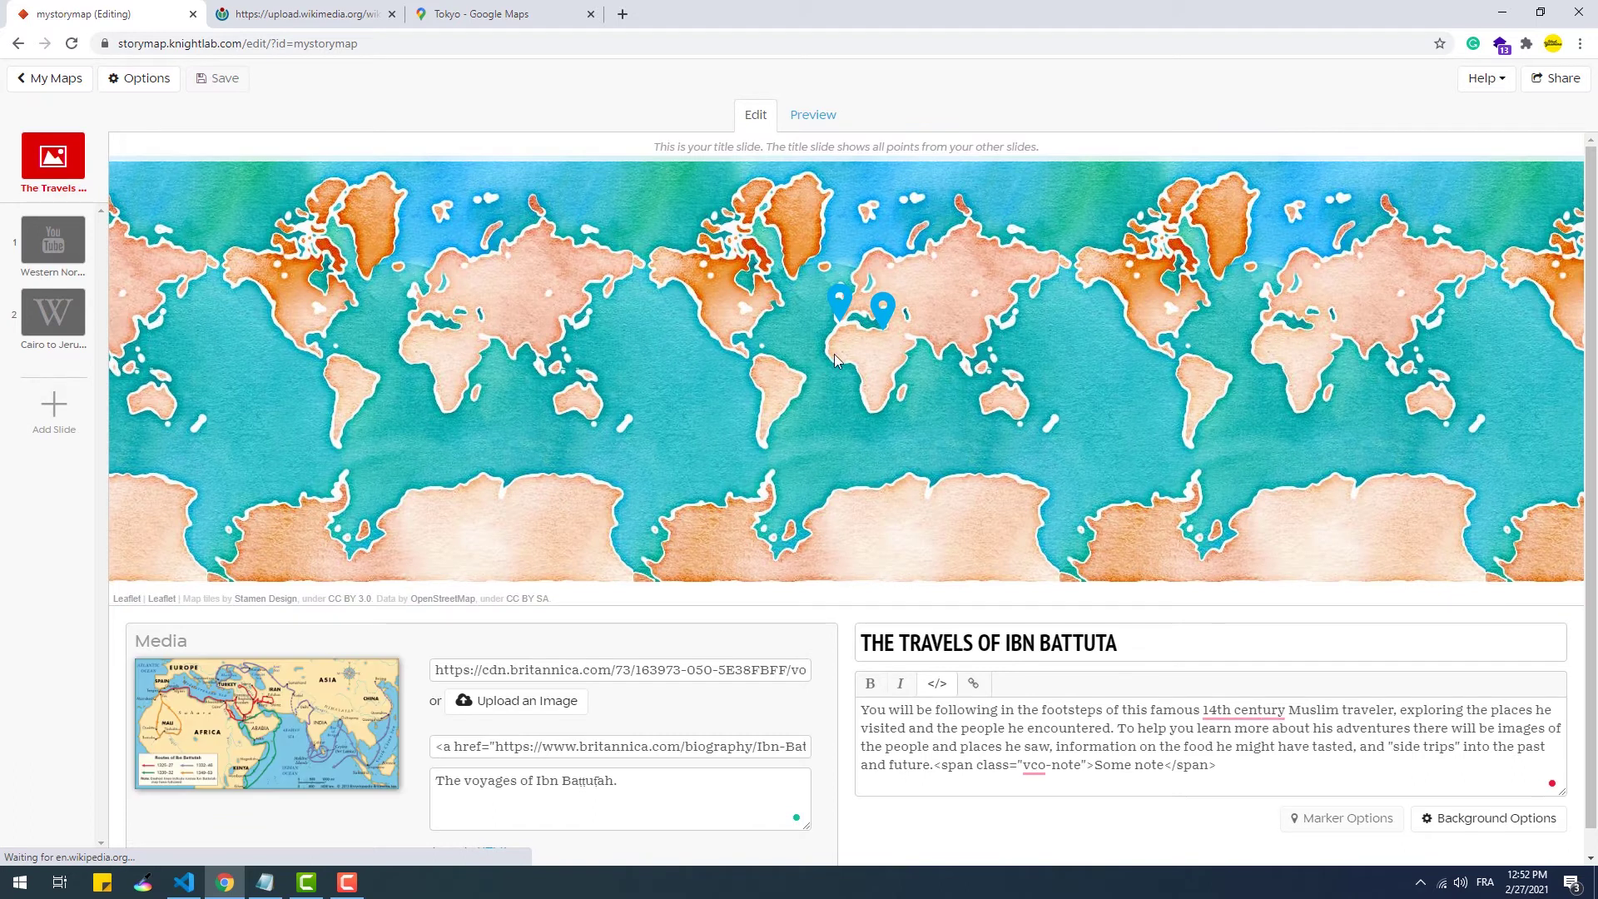
pyautogui.click(163, 91)
pyautogui.click(694, 319)
pyautogui.click(1033, 500)
pyautogui.click(53, 239)
pyautogui.click(813, 114)
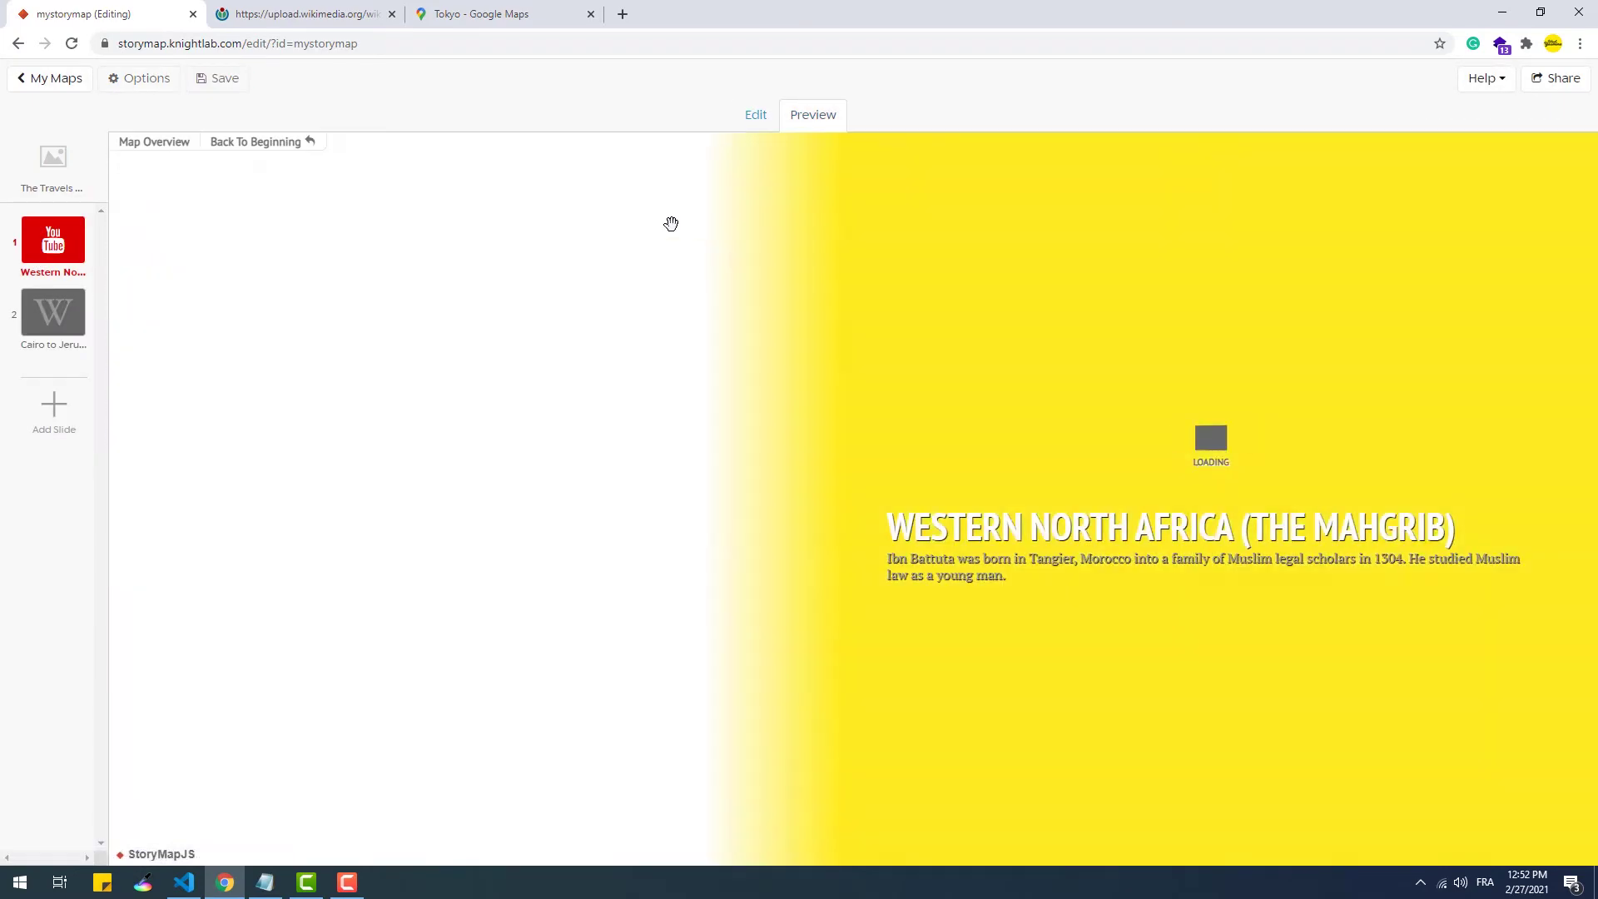